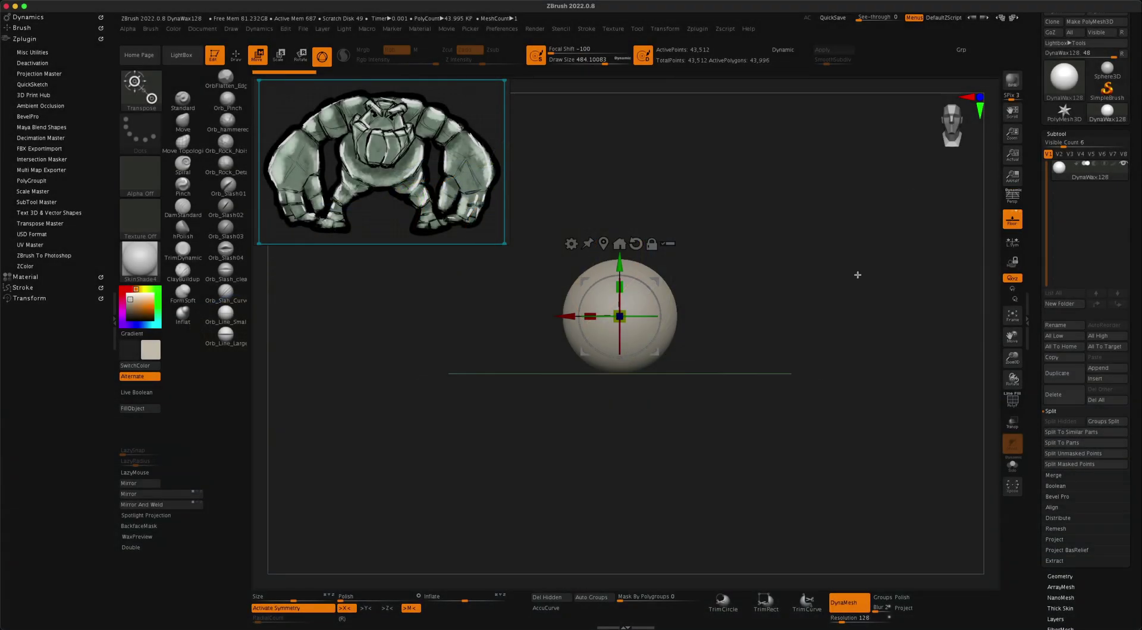
# Turn off symmetry and duplicate the sphere into a chain of four arm spheres and three leg spheres beside the body
pyautogui.keyDown('ctrl'); pyautogui.moveTo(857, 275); pyautogui.dragTo(771, 302, button='right'); pyautogui.keyUp('ctrl')
pyautogui.press('x')
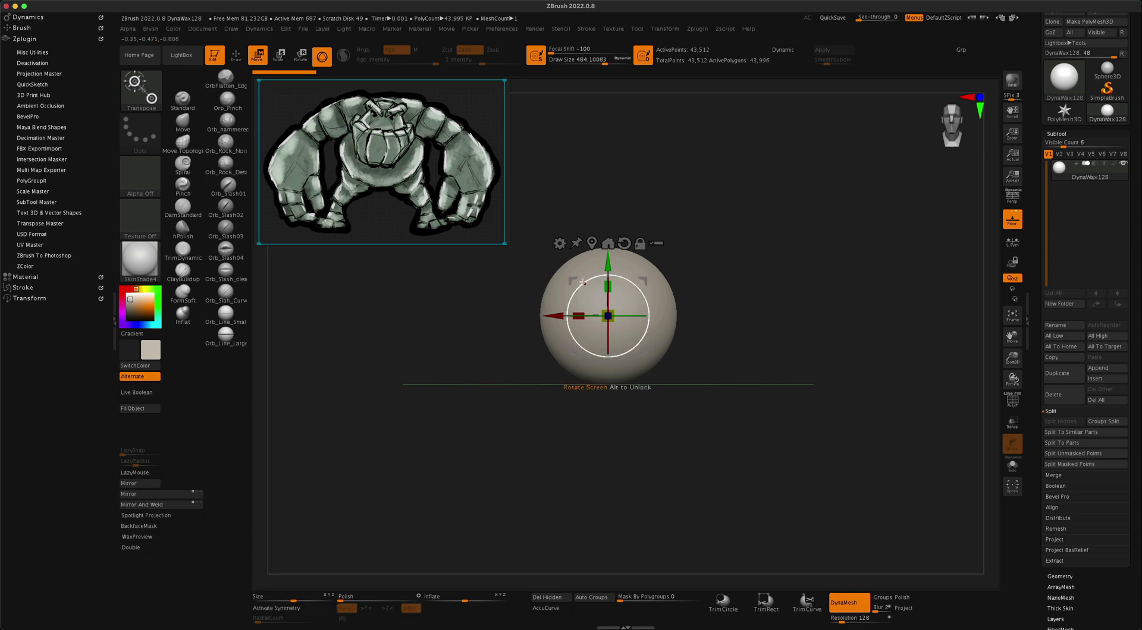
pyautogui.keyDown('ctrl'); pyautogui.moveTo(643, 288); pyautogui.dragTo(718, 248); pyautogui.keyUp('ctrl')
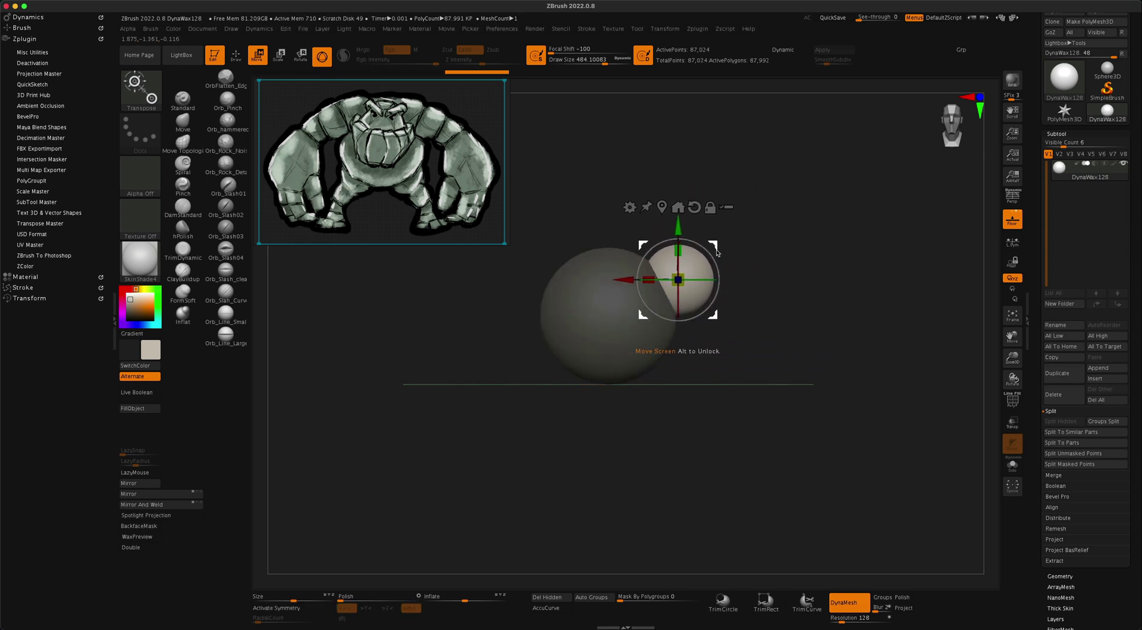
pyautogui.moveTo(678, 280)
pyautogui.keyDown('ctrl'); pyautogui.mouseDown()
pyautogui.moveTo(739, 301)
pyautogui.moveTo(848, 383)
pyautogui.moveTo(787, 357)
pyautogui.moveTo(802, 346)
pyautogui.moveTo(809, 364)
pyautogui.moveTo(650, 400)
pyautogui.moveTo(674, 379)
pyautogui.moveTo(703, 423)
pyautogui.moveTo(721, 379)
pyautogui.moveTo(726, 399)
pyautogui.mouseUp(); pyautogui.keyUp('ctrl')
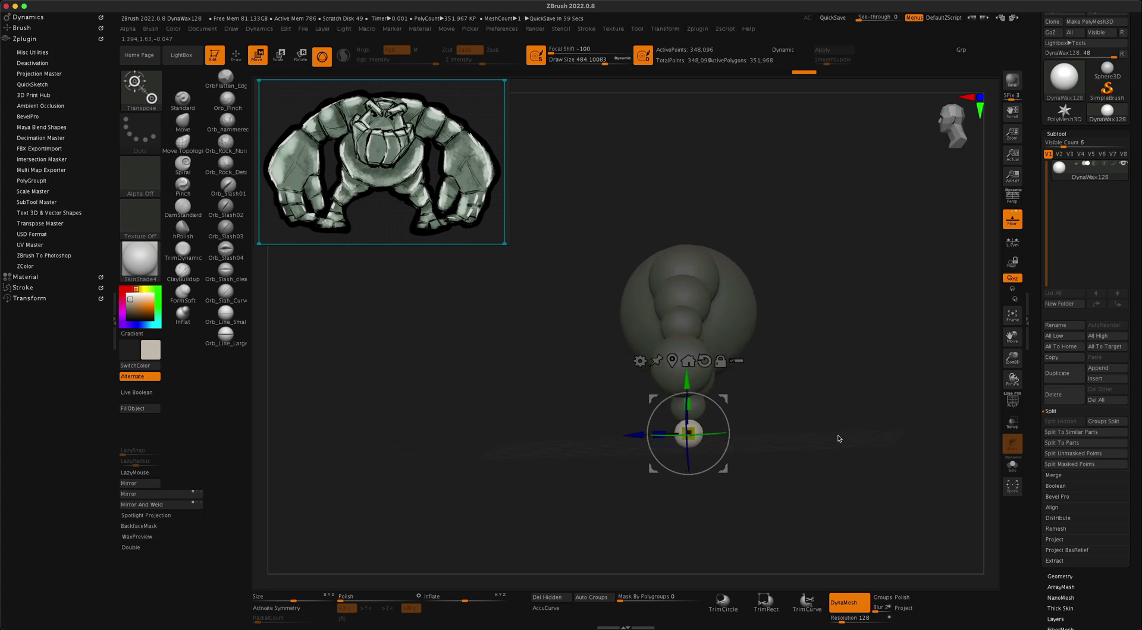
# Cut flat planes into the front of the large body sphere using an enlarged TrimDynamic brush with X symmetry on
pyautogui.click(236, 56)
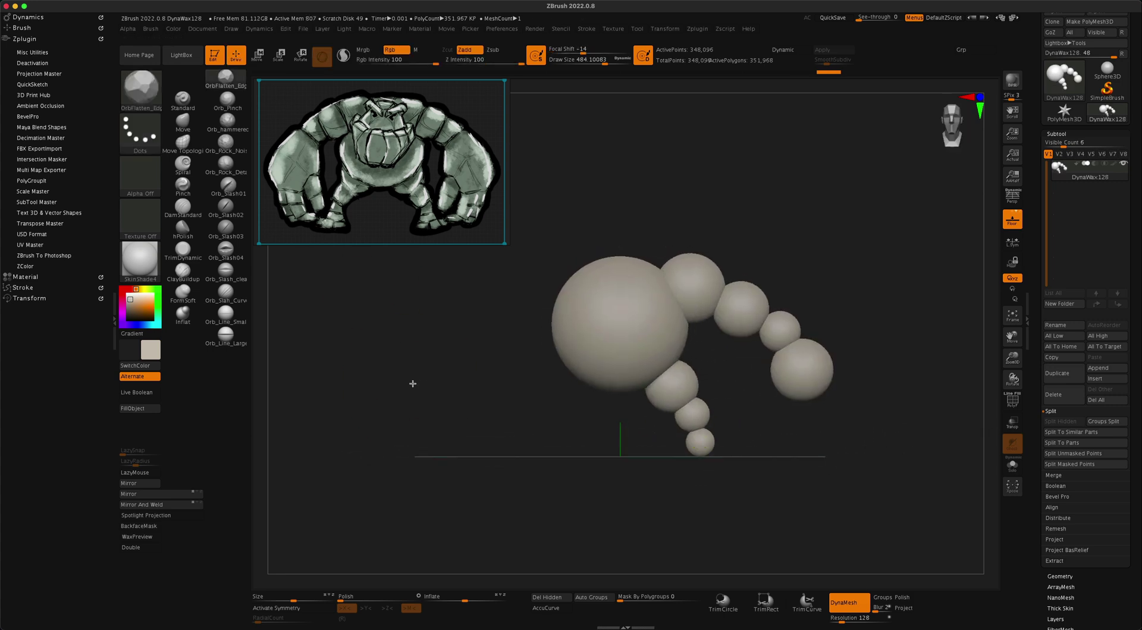
pyautogui.click(183, 252)
pyautogui.press(']')
pyautogui.press(']')
pyautogui.press(']')
pyautogui.moveTo(618, 329); pyautogui.dragTo(642, 295, button='right')
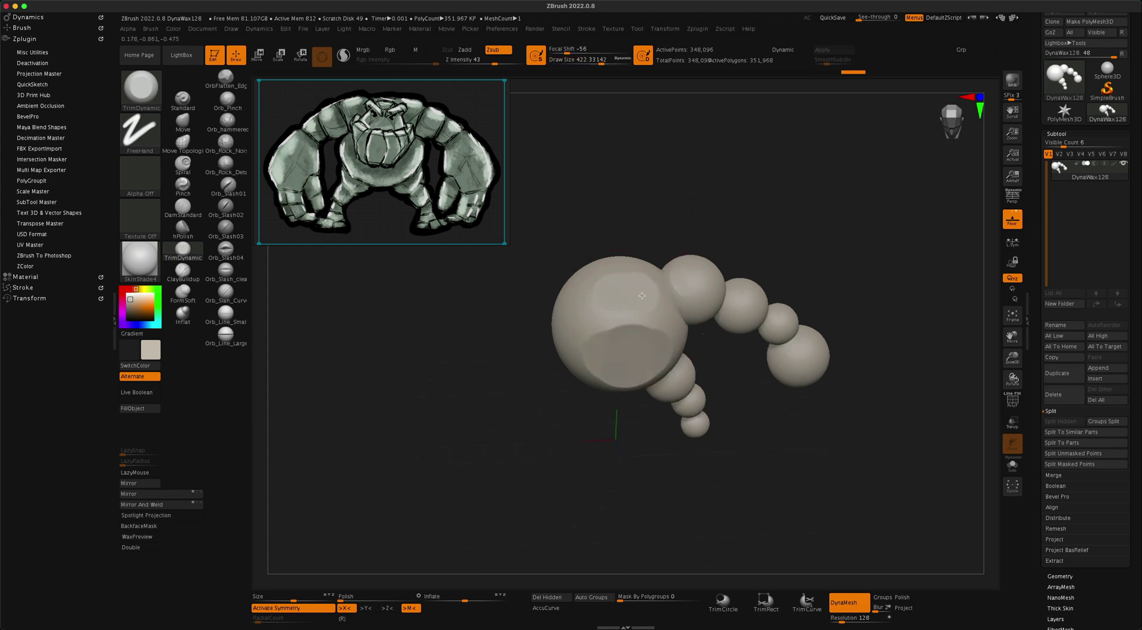
pyautogui.moveTo(701, 237); pyautogui.dragTo(723, 204, button='right')
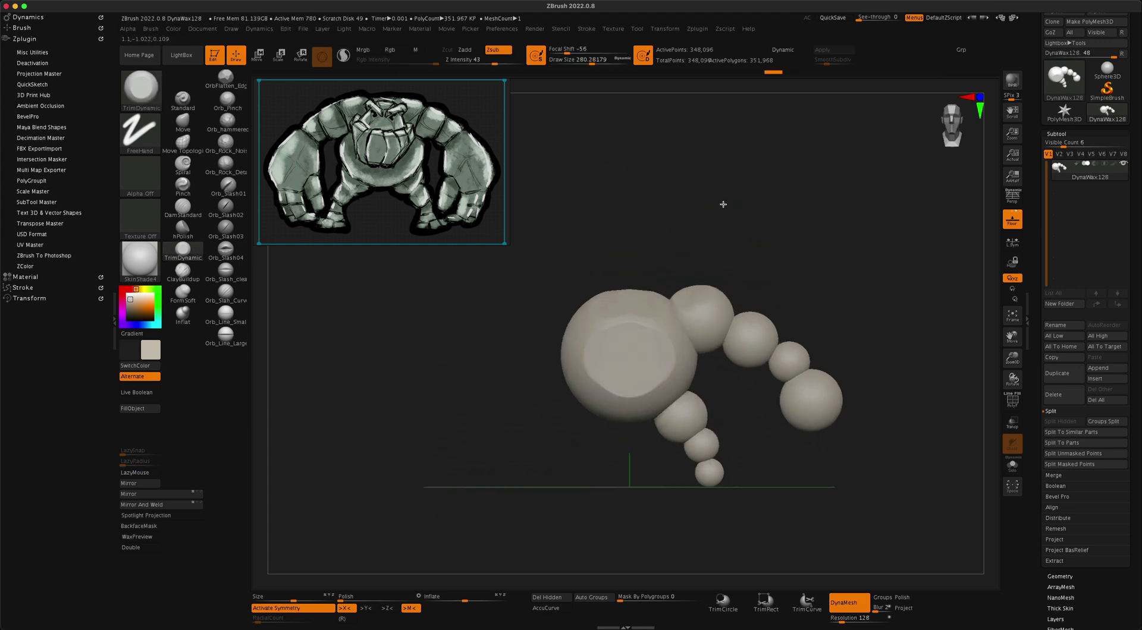
# Check the polygroups, isolate the body sphere and trim flat facets around its surface
pyautogui.hotkey('ctrl', 'shift')
pyautogui.click(1013, 402)
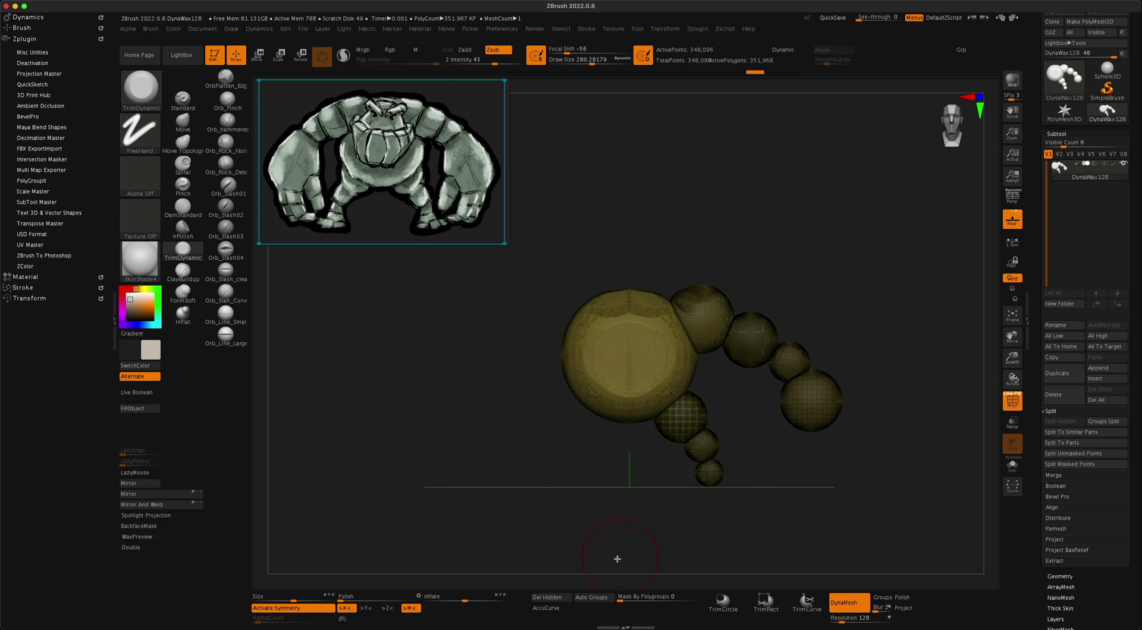
pyautogui.click(1012, 402)
pyautogui.keyDown('ctrl'); pyautogui.keyDown('shift'); pyautogui.click(642, 345); pyautogui.keyUp('shift'); pyautogui.keyUp('ctrl')
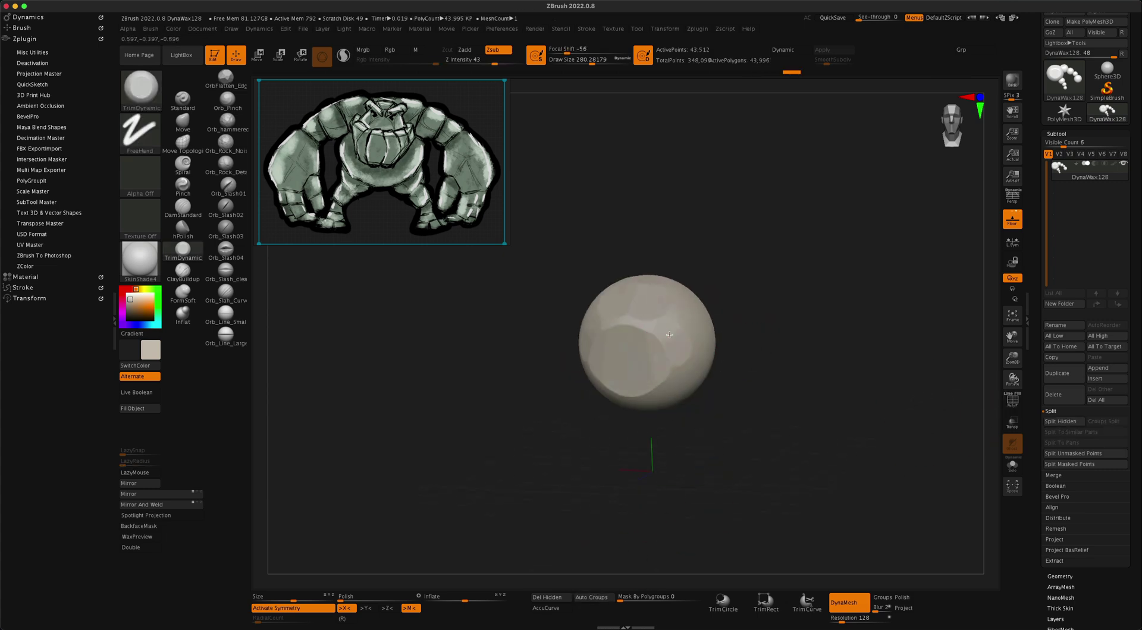
pyautogui.moveTo(749, 322); pyautogui.dragTo(693, 351)
pyautogui.moveTo(768, 337)
pyautogui.mouseDown()
pyautogui.moveTo(741, 335)
pyautogui.moveTo(740, 300)
pyautogui.moveTo(703, 287)
pyautogui.mouseUp()
pyautogui.moveTo(787, 367); pyautogui.dragTo(649, 312)
pyautogui.moveTo(720, 365)
pyautogui.mouseDown()
pyautogui.moveTo(726, 349)
pyautogui.moveTo(732, 444)
pyautogui.mouseUp()
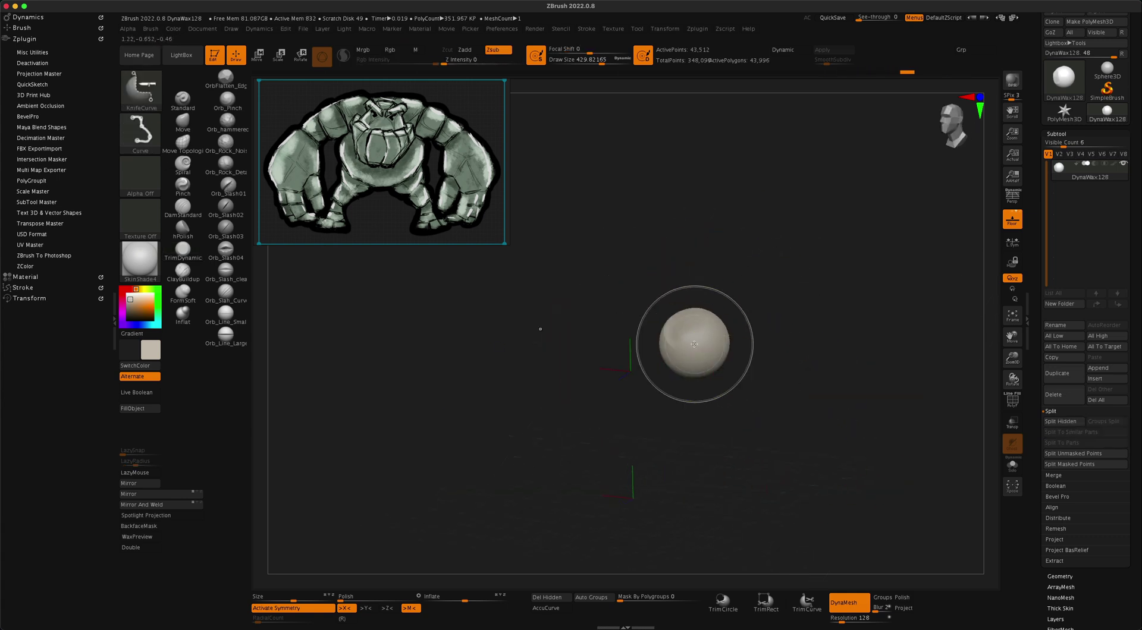
# Trim the isolated shoulder sphere into a faceted boulder with the TrimDynamic brush and show the whole model
pyautogui.press('b')
pyautogui.press('t')
pyautogui.press('d')
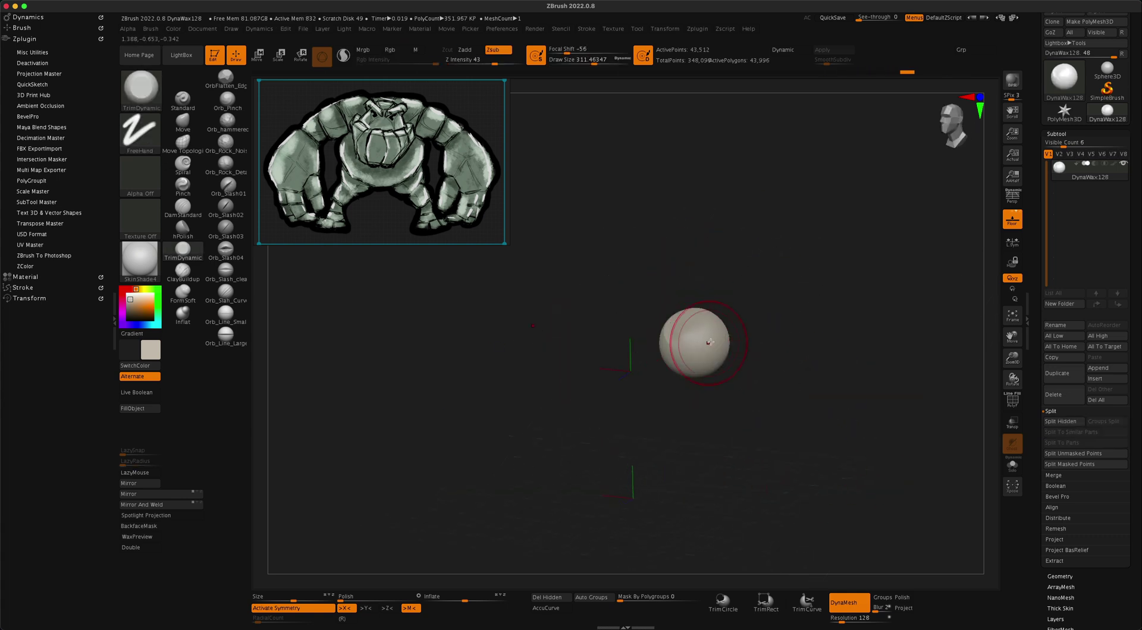
pyautogui.moveTo(745, 322)
pyautogui.mouseDown()
pyautogui.moveTo(778, 377)
pyautogui.moveTo(709, 359)
pyautogui.mouseUp()
pyautogui.moveTo(766, 319); pyautogui.dragTo(752, 340)
pyautogui.moveTo(610, 293)
pyautogui.mouseDown()
pyautogui.moveTo(538, 323)
pyautogui.moveTo(643, 393)
pyautogui.moveTo(766, 312)
pyautogui.moveTo(833, 434)
pyautogui.moveTo(844, 395)
pyautogui.moveTo(779, 288)
pyautogui.moveTo(713, 322)
pyautogui.moveTo(624, 319)
pyautogui.moveTo(639, 281)
pyautogui.moveTo(756, 226)
pyautogui.mouseUp()
pyautogui.keyDown('ctrl'); pyautogui.keyDown('shift'); pyautogui.click(765, 313); pyautogui.keyUp('shift'); pyautogui.keyUp('ctrl')
# Reduce the brush size, isolate the next arm sphere and carve flat facets around it
pyautogui.press('s')
pyautogui.keyDown('ctrl'); pyautogui.keyDown('shift'); pyautogui.click(668, 339); pyautogui.keyUp('shift'); pyautogui.keyUp('ctrl')
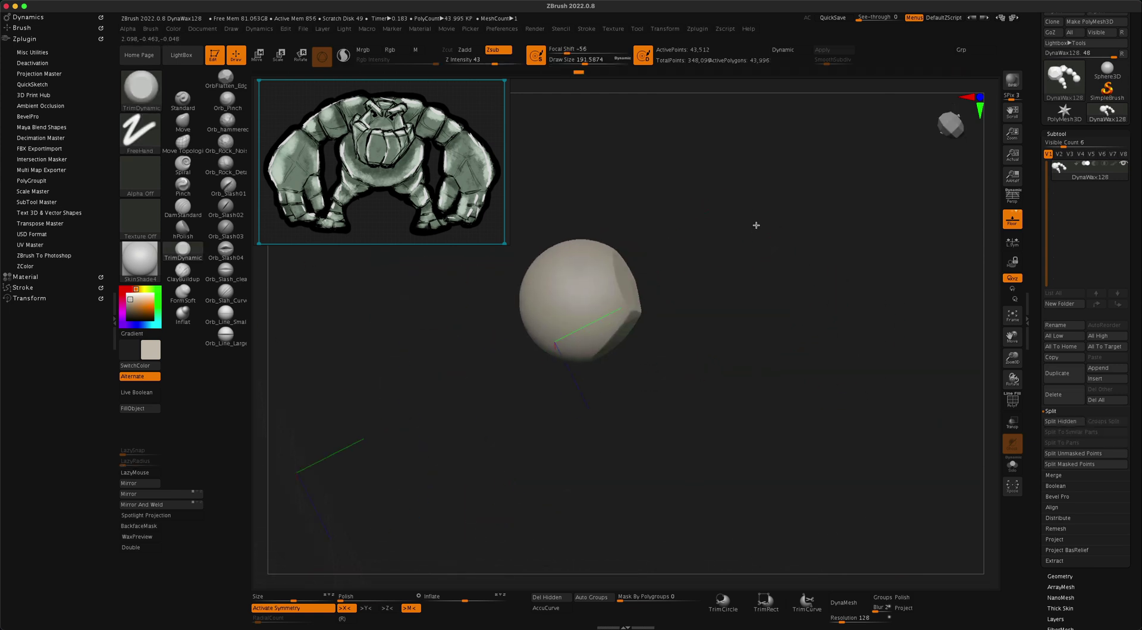
pyautogui.moveTo(596, 301); pyautogui.dragTo(536, 353)
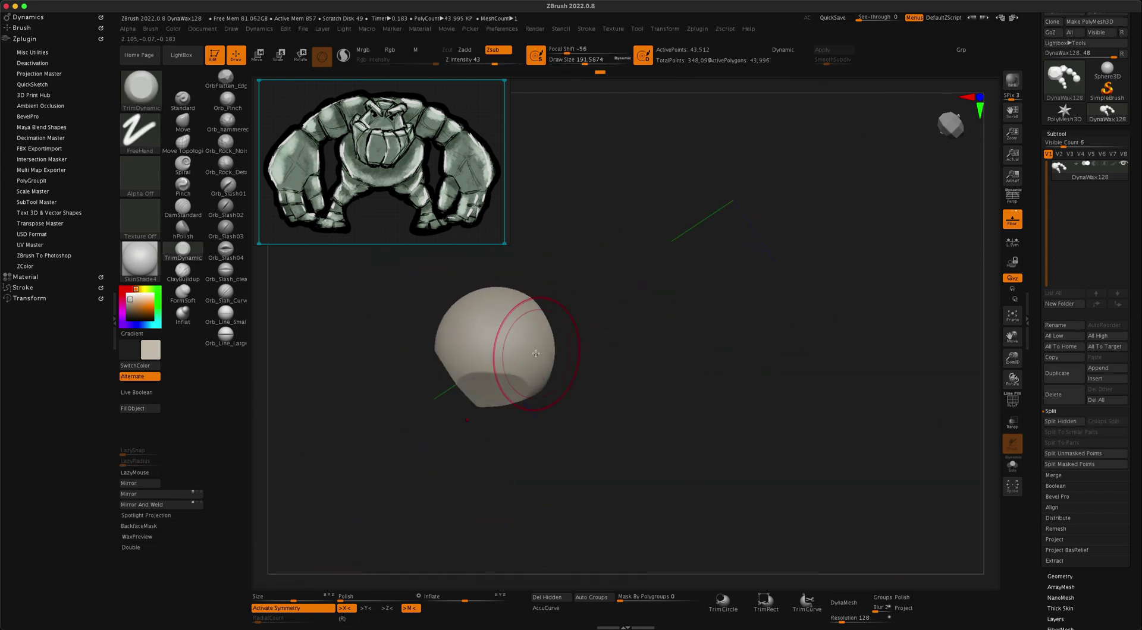
pyautogui.moveTo(404, 336); pyautogui.dragTo(670, 375)
pyautogui.keyDown('ctrl'); pyautogui.keyDown('shift'); pyautogui.click(775, 395); pyautogui.keyUp('shift'); pyautogui.keyUp('ctrl')
# Isolate the remaining arm spheres one at a time, including the hand, and trim them into faceted boulders
pyautogui.keyDown('ctrl'); pyautogui.keyDown('shift'); pyautogui.click(671, 375); pyautogui.keyUp('shift'); pyautogui.keyUp('ctrl')
pyautogui.moveTo(763, 398)
pyautogui.mouseDown()
pyautogui.moveTo(778, 331)
pyautogui.moveTo(678, 355)
pyautogui.moveTo(708, 336)
pyautogui.moveTo(695, 319)
pyautogui.moveTo(731, 333)
pyautogui.moveTo(684, 351)
pyautogui.moveTo(642, 342)
pyautogui.moveTo(762, 340)
pyautogui.moveTo(739, 314)
pyautogui.mouseUp()
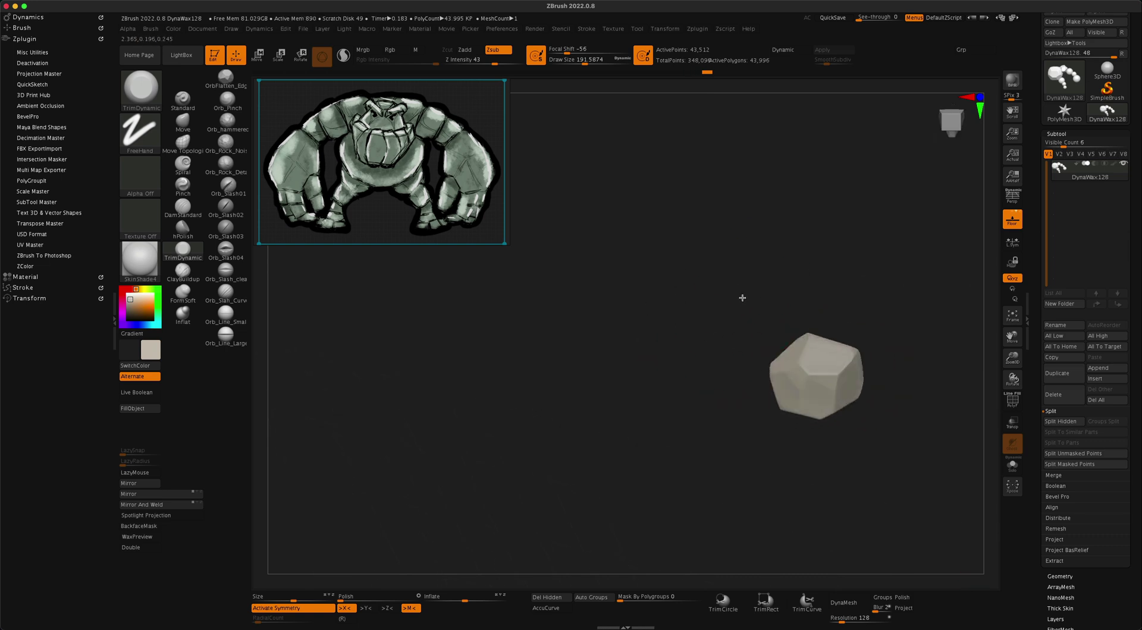
pyautogui.keyDown('ctrl'); pyautogui.keyDown('shift'); pyautogui.click(742, 298); pyautogui.keyUp('shift'); pyautogui.keyUp('ctrl')
pyautogui.press('f')
pyautogui.keyDown('ctrl'); pyautogui.keyDown('shift'); pyautogui.click(764, 411); pyautogui.keyUp('shift'); pyautogui.keyUp('ctrl')
pyautogui.moveTo(854, 464); pyautogui.dragTo(752, 292)
pyautogui.keyDown('ctrl'); pyautogui.keyDown('shift'); pyautogui.click(752, 292); pyautogui.keyUp('shift'); pyautogui.keyUp('ctrl')
pyautogui.moveTo(829, 459); pyautogui.dragTo(823, 411)
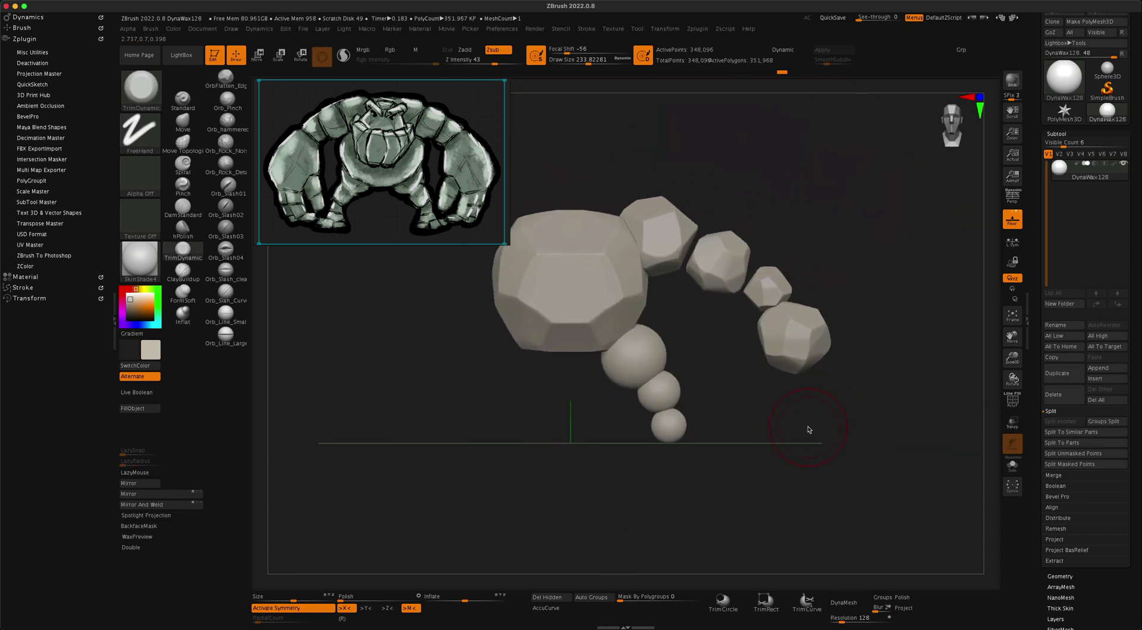
# Isolate the upper leg sphere, trim flat facets around it and unhide the rest of the model
pyautogui.keyDown('ctrl'); pyautogui.keyDown('shift'); pyautogui.click(645, 380); pyautogui.keyUp('shift'); pyautogui.keyUp('ctrl')
pyautogui.moveTo(686, 372); pyautogui.dragTo(900, 355)
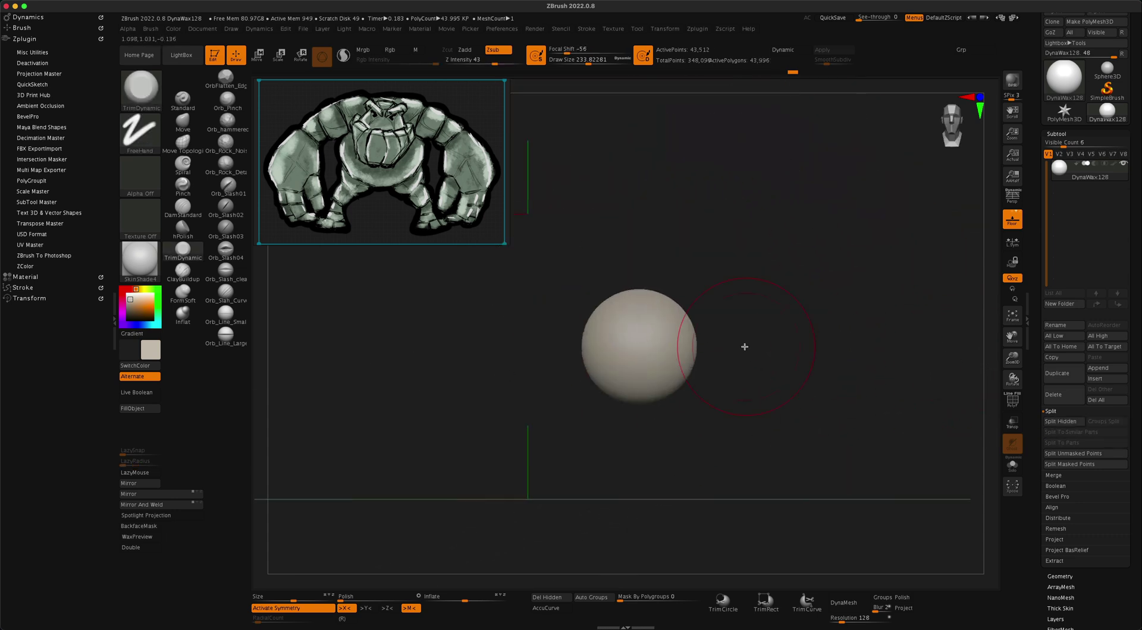
pyautogui.moveTo(724, 244); pyautogui.dragTo(841, 375)
pyautogui.moveTo(725, 370); pyautogui.dragTo(755, 354)
pyautogui.keyDown('ctrl'); pyautogui.keyDown('shift'); pyautogui.click(706, 397); pyautogui.keyUp('shift'); pyautogui.keyUp('ctrl')
pyautogui.moveTo(705, 397); pyautogui.dragTo(839, 448)
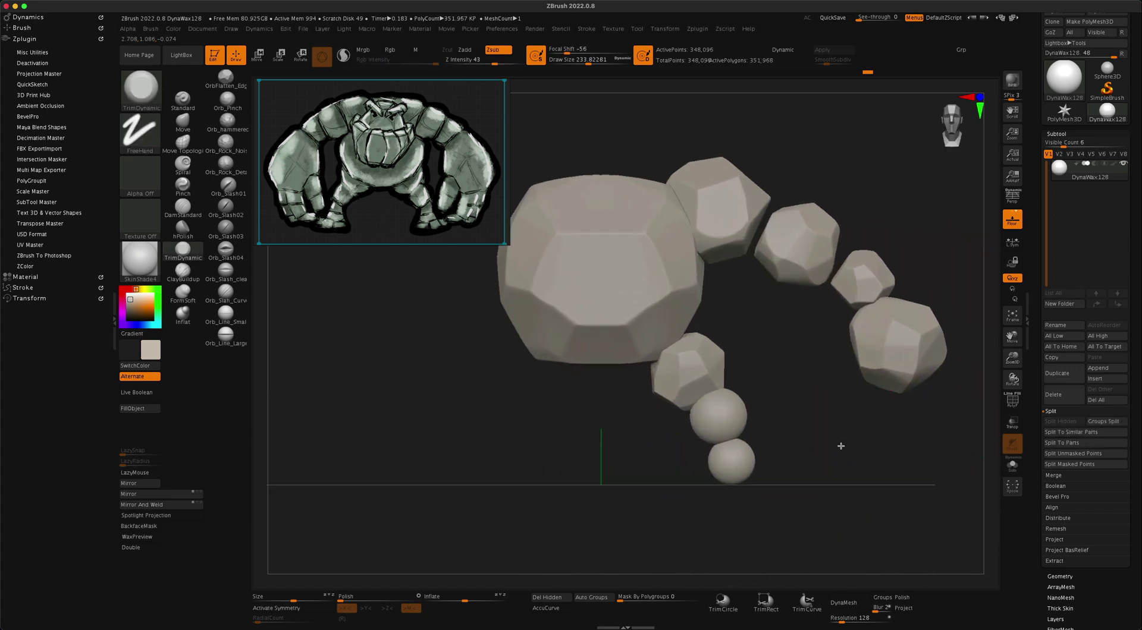
# Isolate the two lower leg spheres one at a time and trim each into an angular faceted rock
pyautogui.keyDown('ctrl'); pyautogui.keyDown('shift'); pyautogui.click(821, 434); pyautogui.keyUp('shift'); pyautogui.keyUp('ctrl')
pyautogui.moveTo(791, 399)
pyautogui.mouseDown()
pyautogui.moveTo(806, 390)
pyautogui.moveTo(785, 314)
pyautogui.moveTo(741, 363)
pyautogui.moveTo(649, 394)
pyautogui.moveTo(661, 384)
pyautogui.moveTo(701, 408)
pyautogui.moveTo(629, 430)
pyautogui.moveTo(760, 431)
pyautogui.moveTo(717, 413)
pyautogui.mouseUp()
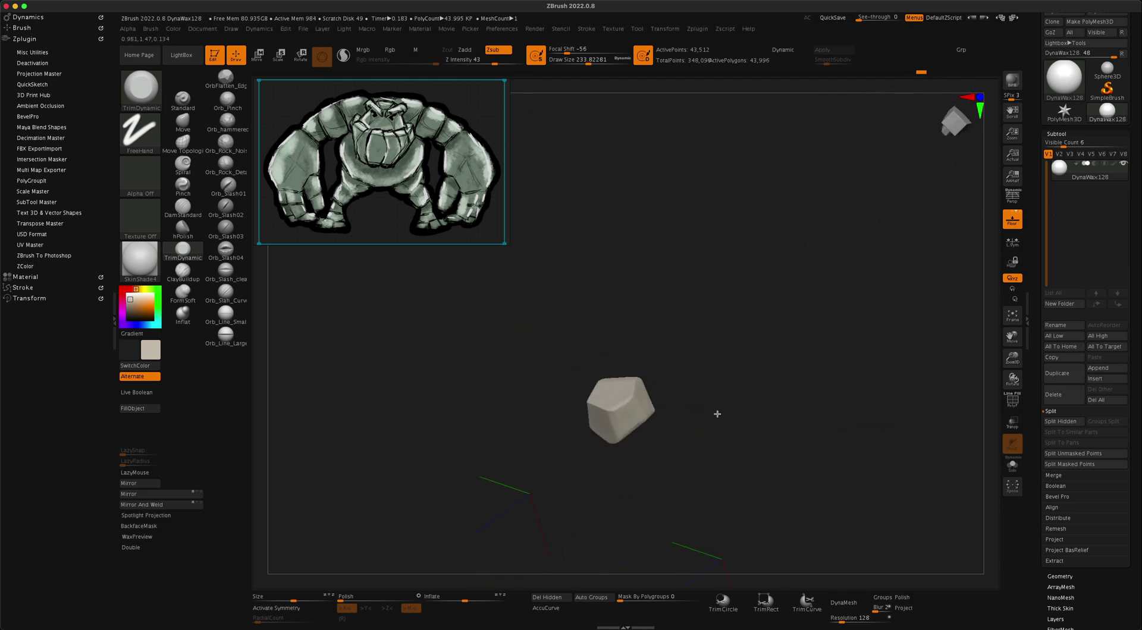
pyautogui.keyDown('ctrl'); pyautogui.keyDown('shift'); pyautogui.click(773, 411); pyautogui.keyUp('shift'); pyautogui.keyUp('ctrl')
pyautogui.moveTo(823, 405)
pyautogui.mouseDown()
pyautogui.moveTo(859, 355)
pyautogui.moveTo(821, 502)
pyautogui.moveTo(835, 262)
pyautogui.moveTo(823, 479)
pyautogui.moveTo(591, 437)
pyautogui.moveTo(560, 396)
pyautogui.moveTo(526, 396)
pyautogui.mouseUp()
pyautogui.keyDown('ctrl'); pyautogui.keyDown('shift'); pyautogui.click(648, 446); pyautogui.keyUp('shift'); pyautogui.keyUp('ctrl')
pyautogui.press('s')
pyautogui.moveTo(625, 354)
pyautogui.mouseDown()
pyautogui.moveTo(583, 380)
pyautogui.moveTo(657, 419)
pyautogui.moveTo(850, 446)
pyautogui.moveTo(850, 247)
pyautogui.moveTo(903, 423)
pyautogui.moveTo(887, 457)
pyautogui.mouseUp()
# Mask everything except the wrist boulder, then the forearm boulder, and resize and reposition each with the gizmo
pyautogui.keyDown('ctrl'); pyautogui.keyDown('shift'); pyautogui.click(830, 336); pyautogui.keyUp('shift'); pyautogui.keyUp('ctrl')
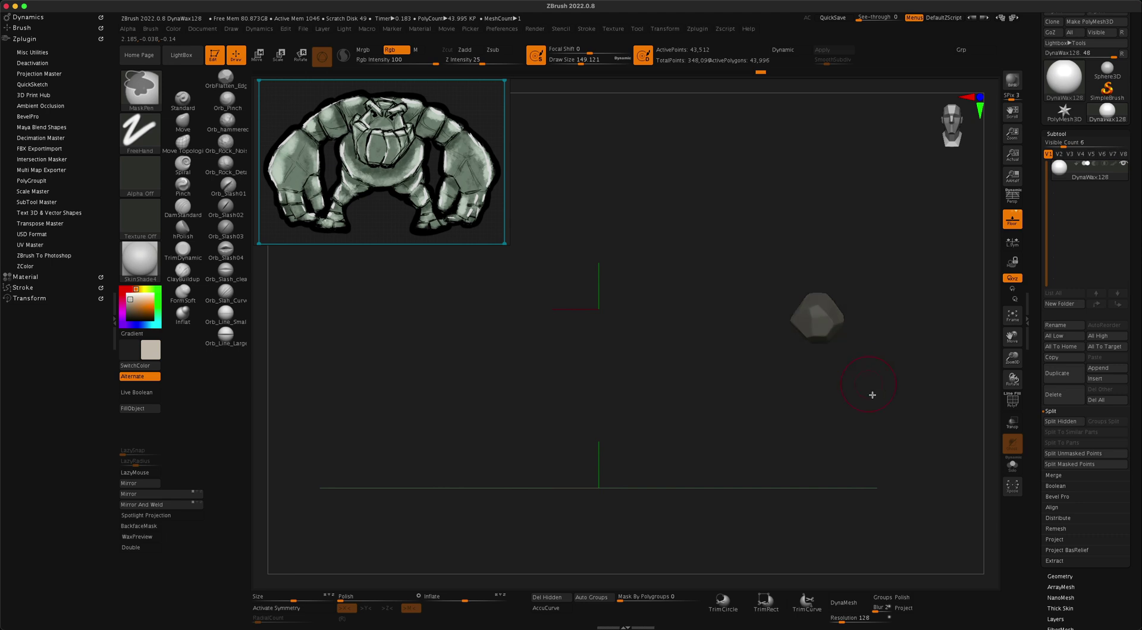
pyautogui.keyDown('ctrl'); pyautogui.keyDown('shift'); pyautogui.click(922, 472); pyautogui.keyUp('shift'); pyautogui.keyUp('ctrl')
pyautogui.press('w')
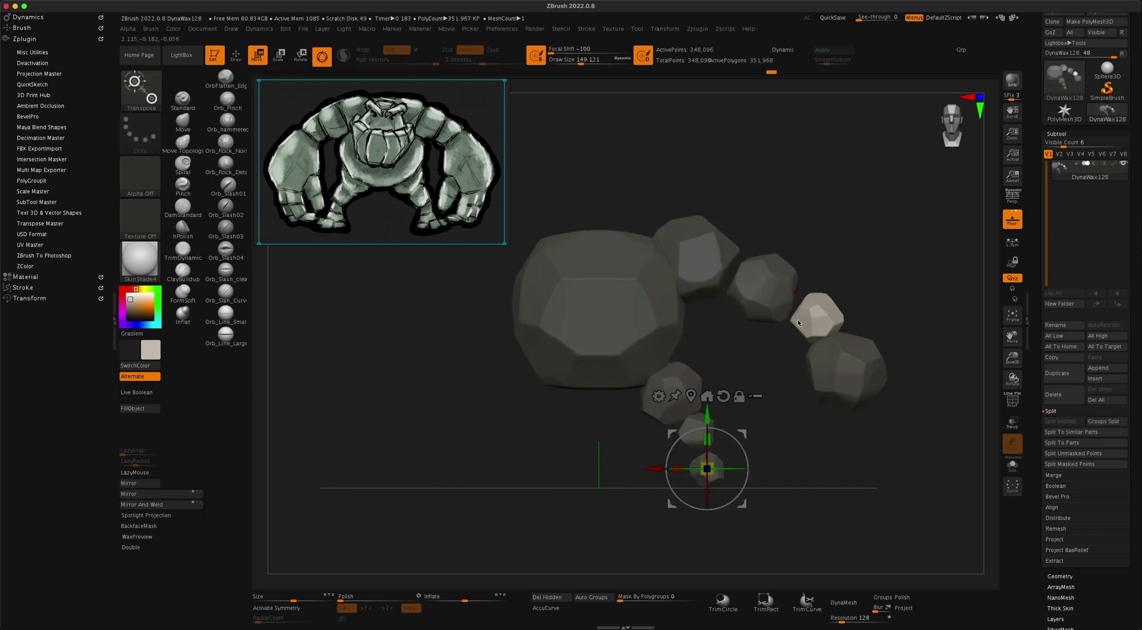
pyautogui.keyDown('ctrl'); pyautogui.click(815, 315); pyautogui.keyUp('ctrl')
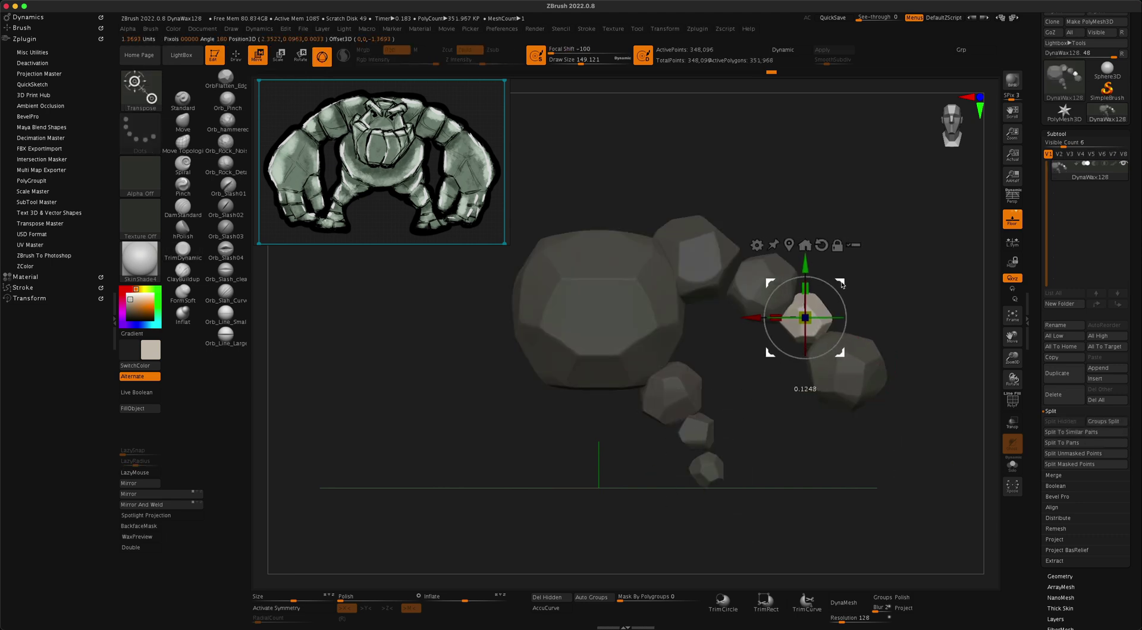
pyautogui.keyDown('ctrl'); pyautogui.click(749, 286); pyautogui.keyUp('ctrl')
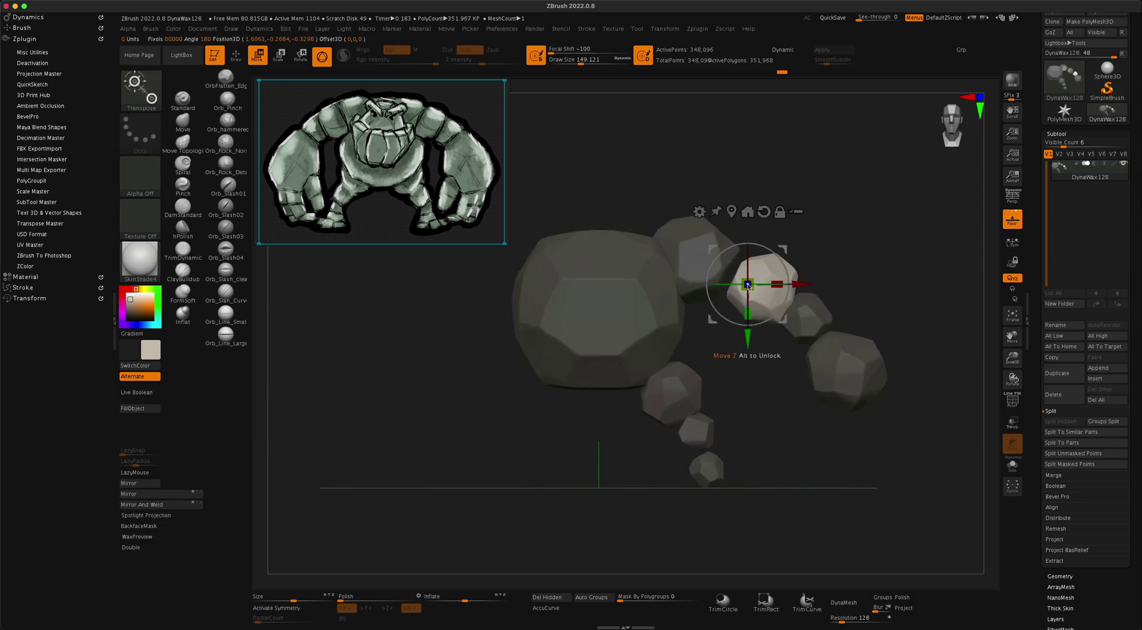
pyautogui.moveTo(788, 251); pyautogui.dragTo(795, 252)
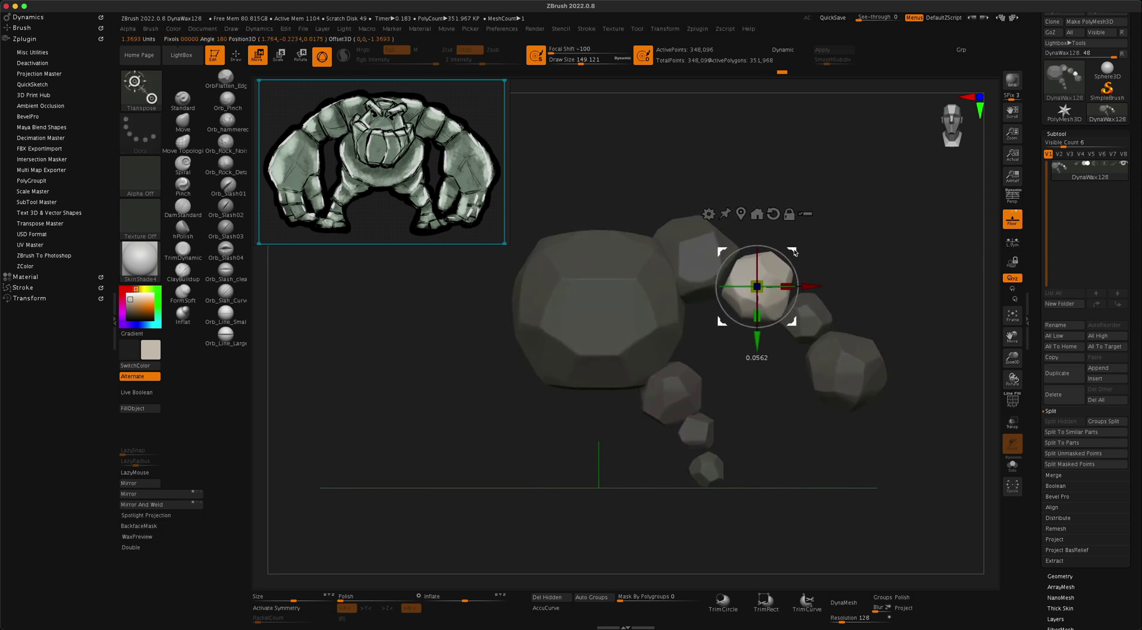
# Resize and reposition the upper and middle leg boulders one at a time, undoing the last adjustment
pyautogui.keyDown('ctrl'); pyautogui.click(695, 434); pyautogui.keyUp('ctrl')
pyautogui.moveTo(731, 405); pyautogui.dragTo(741, 404)
pyautogui.moveTo(668, 404); pyautogui.dragTo(630, 365)
pyautogui.moveTo(703, 370); pyautogui.dragTo(736, 418)
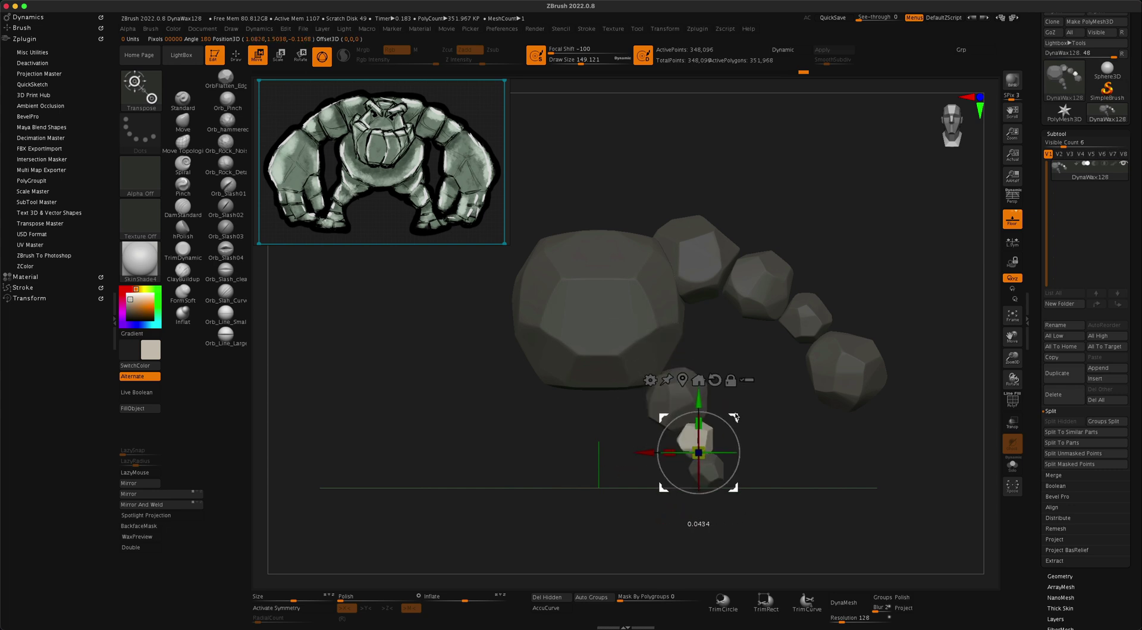
pyautogui.hotkey('ctrl', 'z')
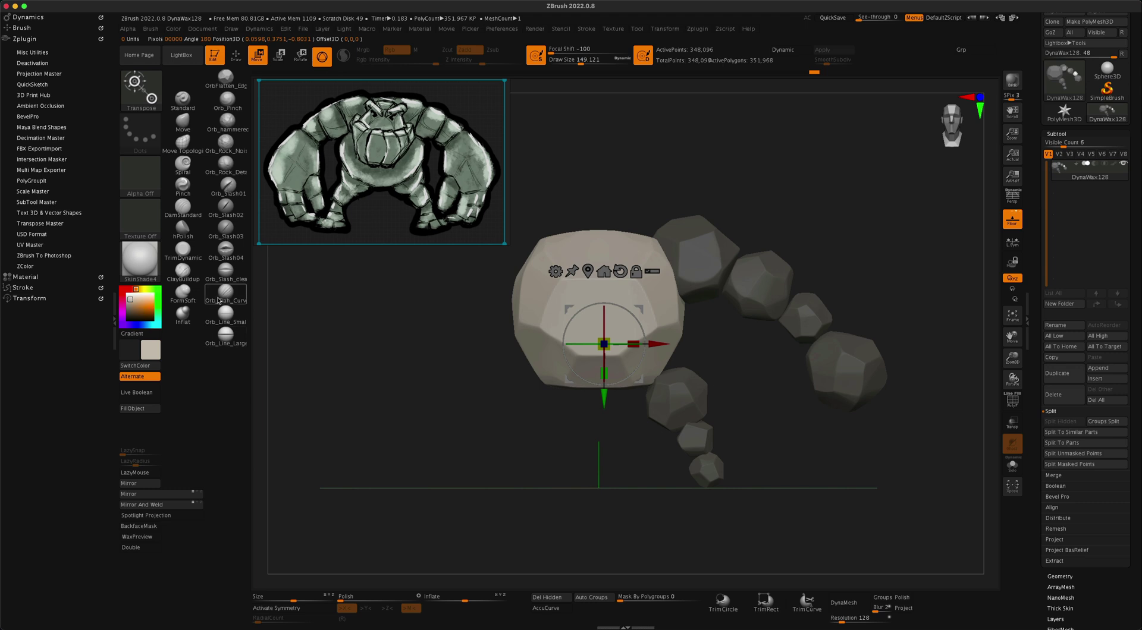
# Isolate the unmasked body and refine its side and back facets with the TrimDynamic brush
pyautogui.click(183, 250)
pyautogui.moveTo(458, 375)
pyautogui.mouseDown()
pyautogui.moveTo(492, 390)
pyautogui.moveTo(684, 369)
pyautogui.moveTo(783, 378)
pyautogui.mouseUp()
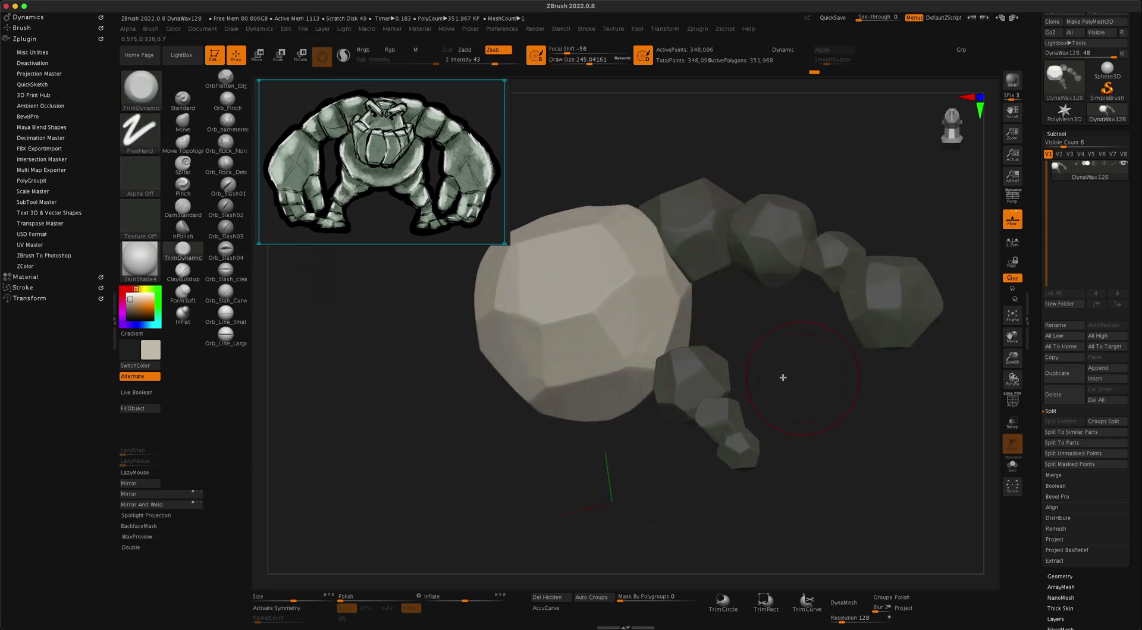
pyautogui.keyDown('ctrl'); pyautogui.keyDown('shift'); pyautogui.click(643, 370); pyautogui.keyUp('shift'); pyautogui.keyUp('ctrl')
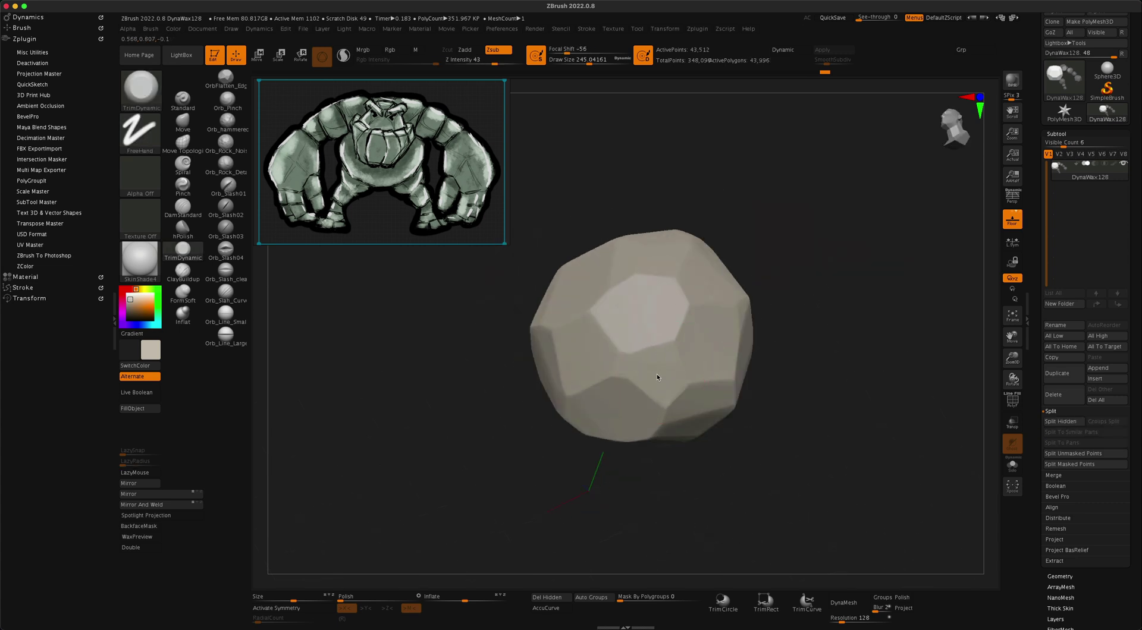
pyautogui.keyDown('ctrl'); pyautogui.keyDown('shift'); pyautogui.click(829, 379); pyautogui.keyUp('shift'); pyautogui.keyUp('ctrl')
pyautogui.moveTo(829, 380); pyautogui.dragTo(801, 454)
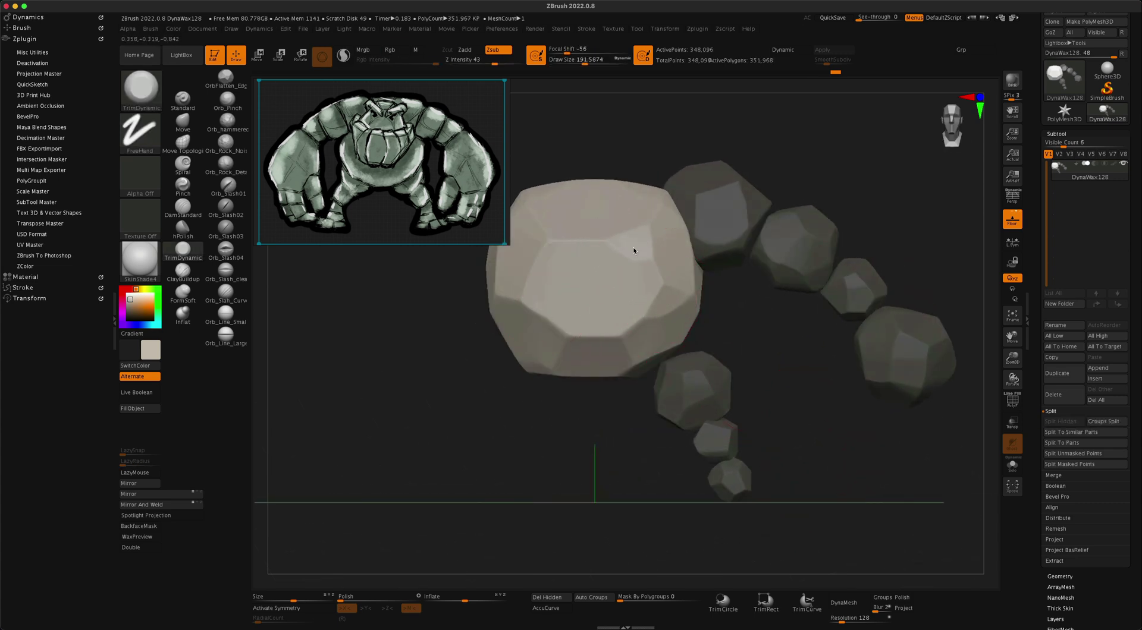
# Trim additional smaller facets across the front of the body with a draw size of about 202
pyautogui.moveTo(748, 370); pyautogui.dragTo(625, 272)
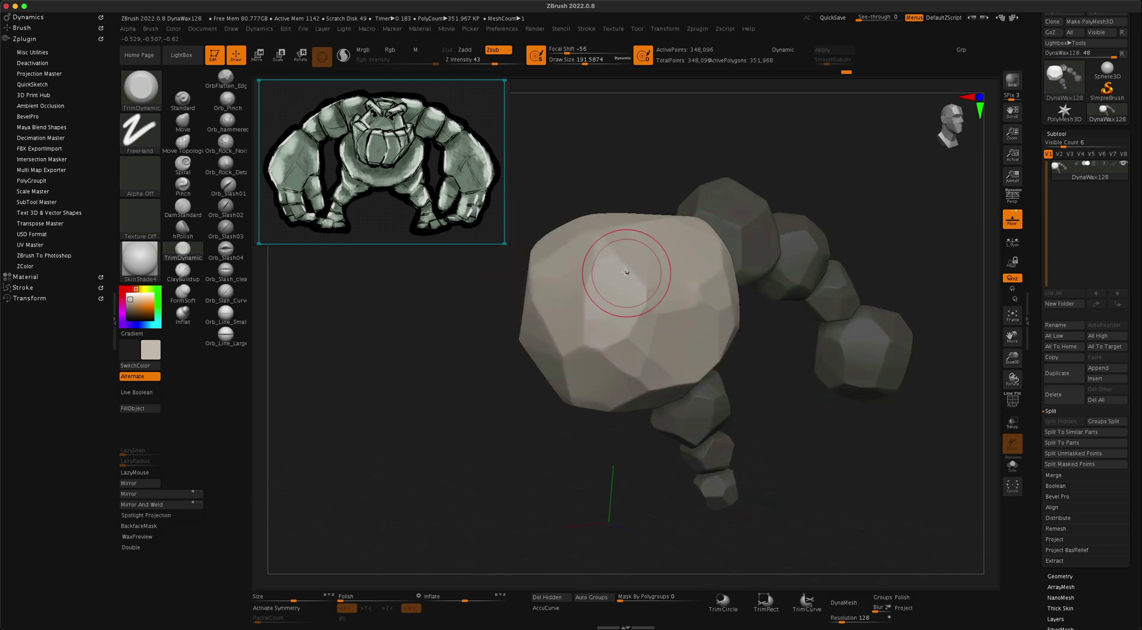
pyautogui.moveTo(800, 414); pyautogui.dragTo(874, 438)
pyautogui.press('s')
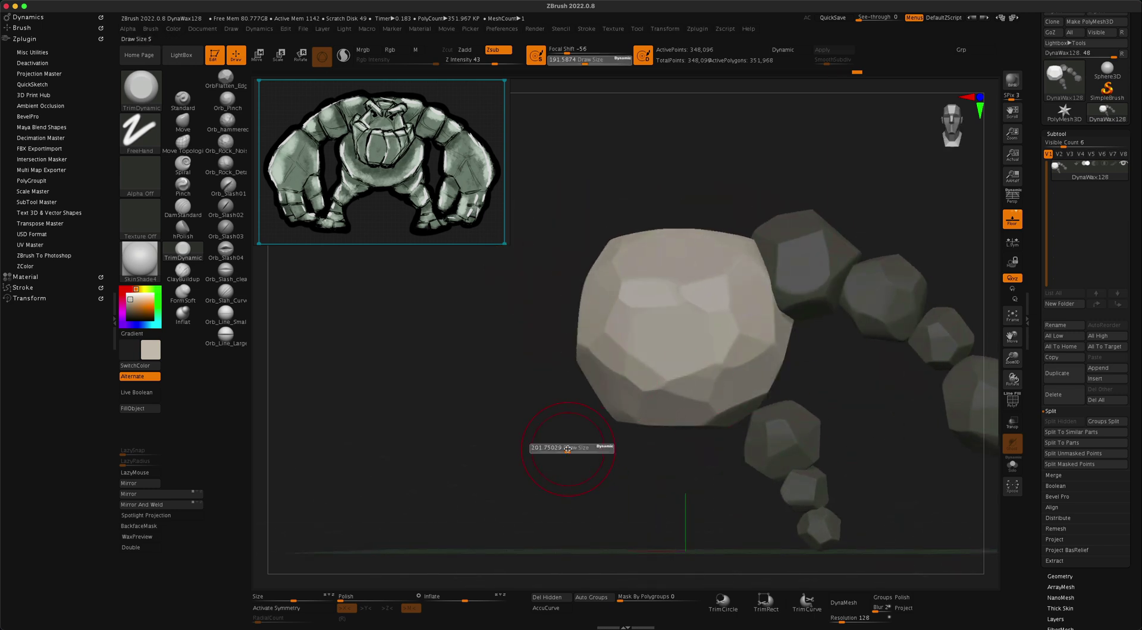
pyautogui.moveTo(690, 364); pyautogui.dragTo(885, 324)
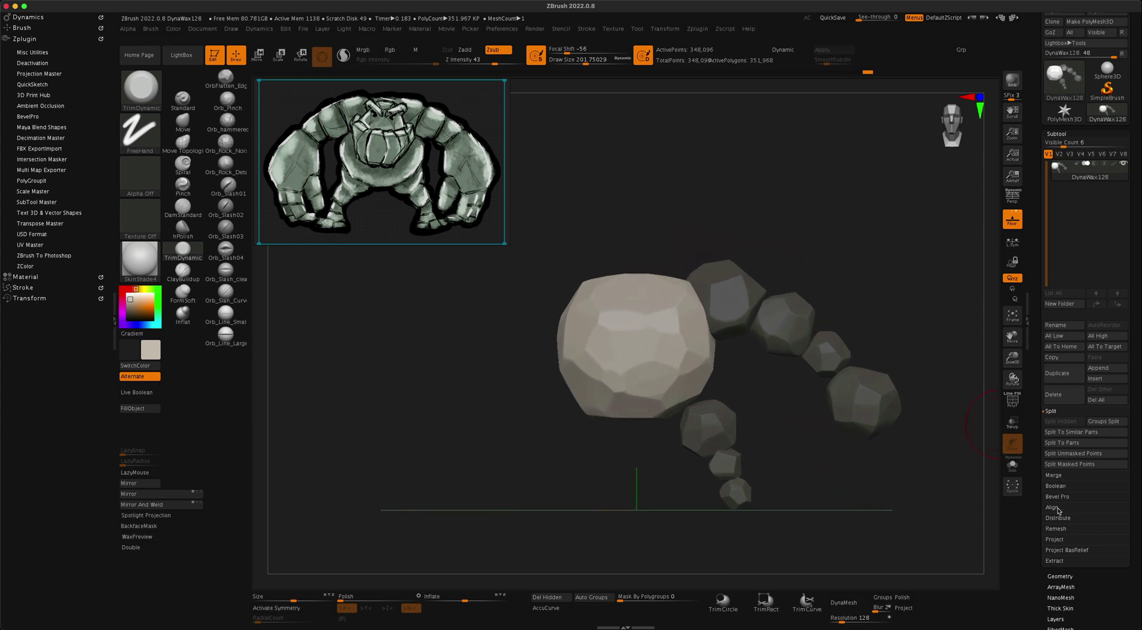
# Split the unmasked body from the limbs into its own subtool, and mirror and weld the arm and leg boulders to the other side
pyautogui.click(1092, 454)
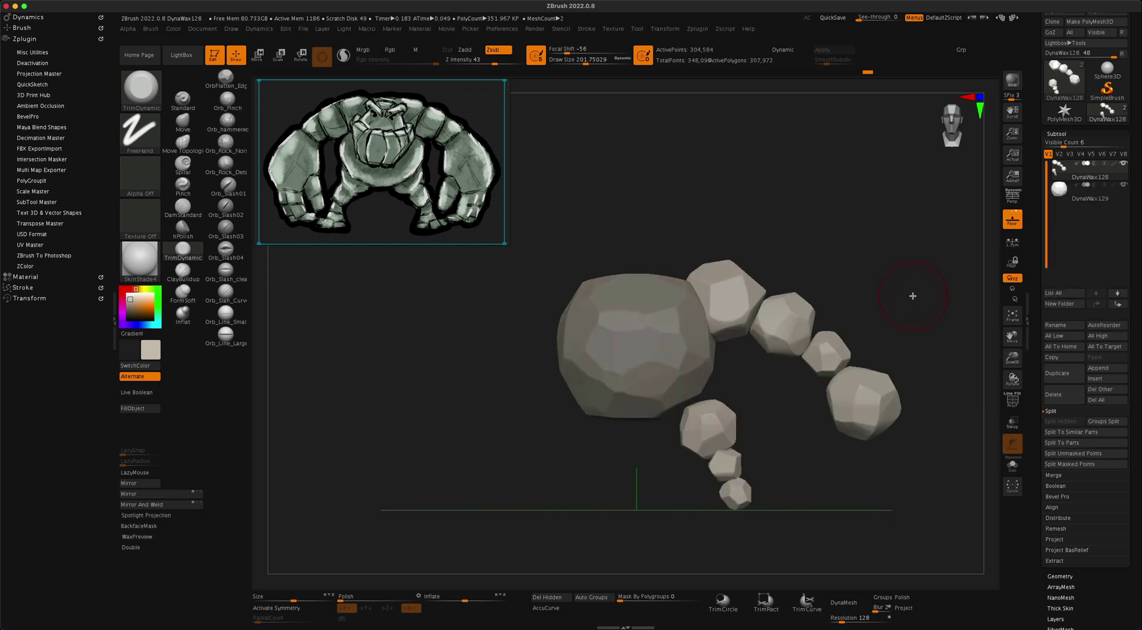
pyautogui.click(137, 488)
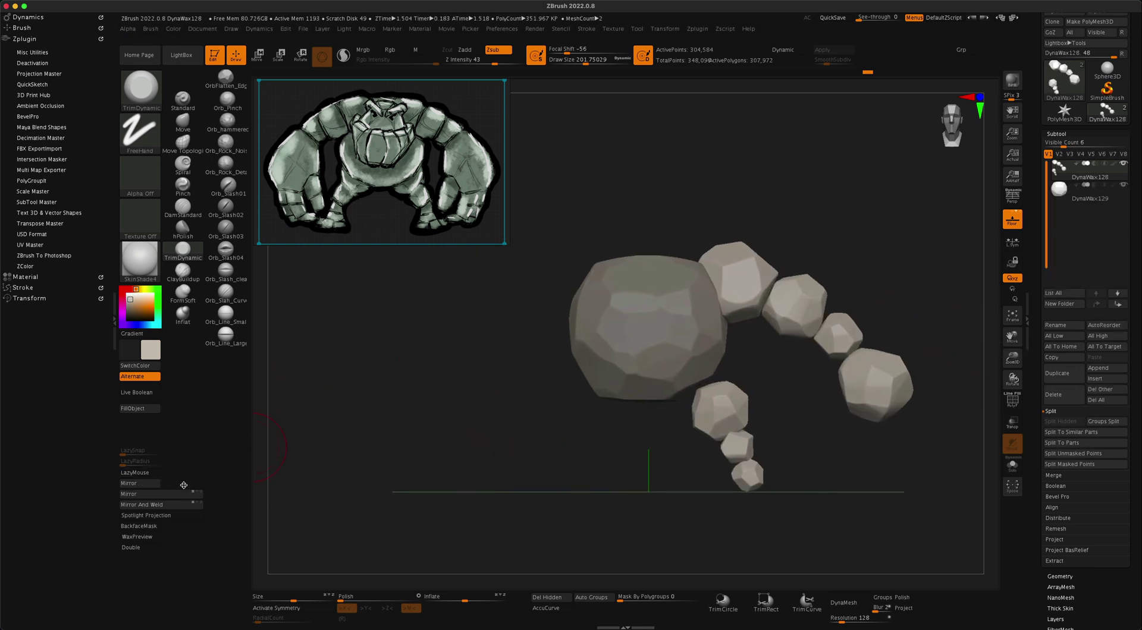
pyautogui.click(169, 496)
pyautogui.click(170, 505)
pyautogui.moveTo(649, 512); pyautogui.dragTo(1077, 195)
# Reshape the lower sides and underside of the body subtool with the Move brush at a draw size of about 377
pyautogui.click(1078, 195)
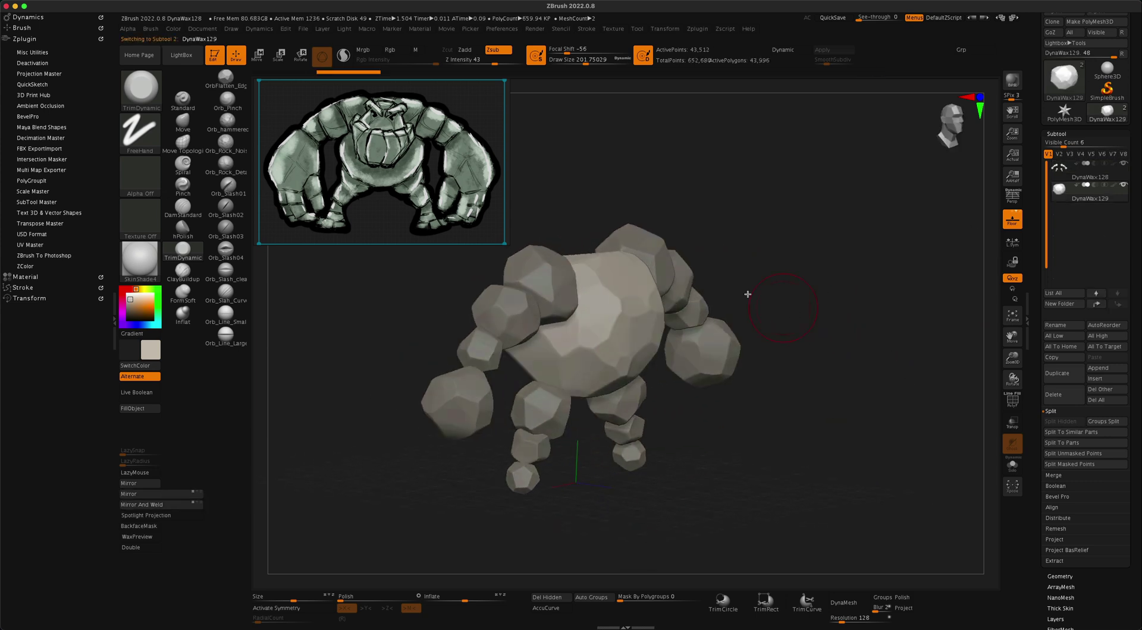
pyautogui.click(183, 125)
pyautogui.moveTo(327, 316); pyautogui.dragTo(708, 362)
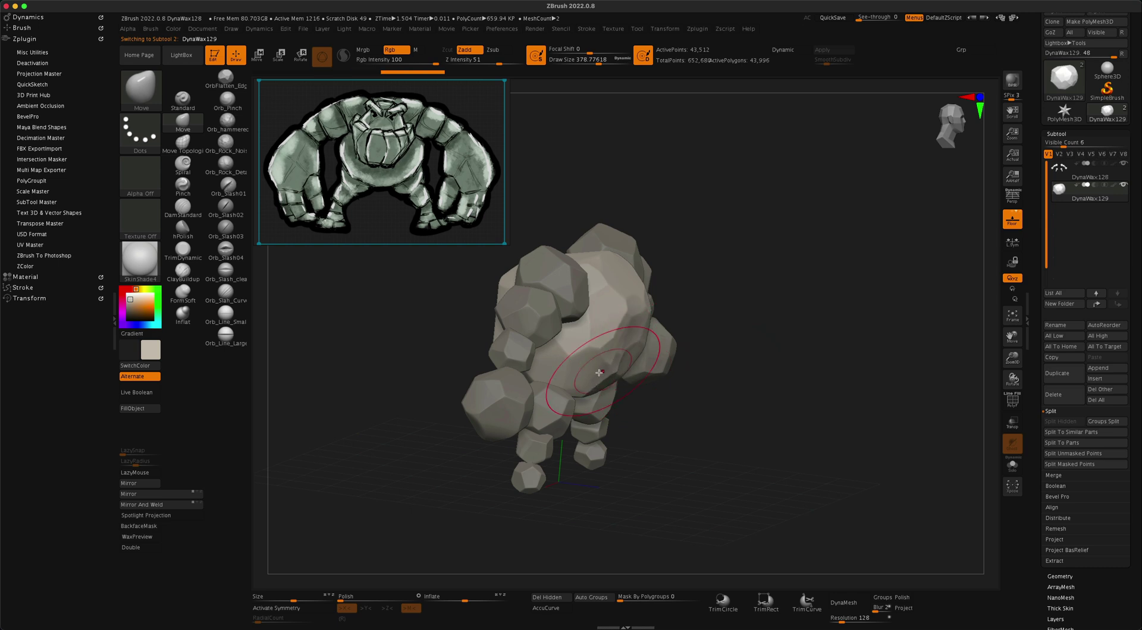
pyautogui.moveTo(603, 360); pyautogui.dragTo(611, 369, button='right')
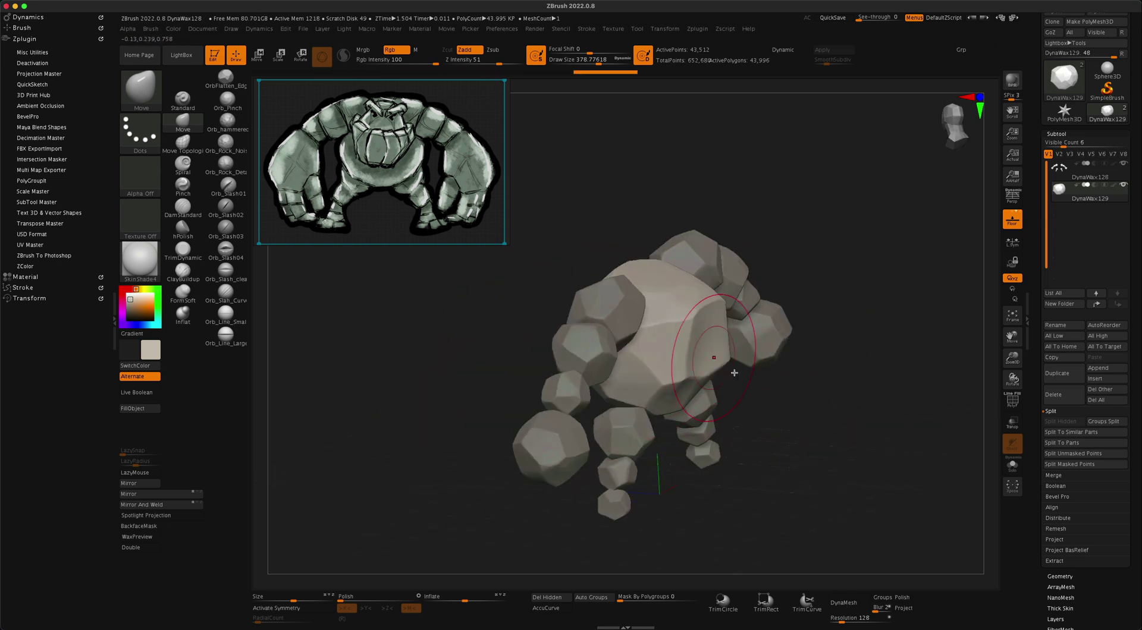
pyautogui.moveTo(811, 327); pyautogui.dragTo(653, 312, button='right')
pyautogui.press('s')
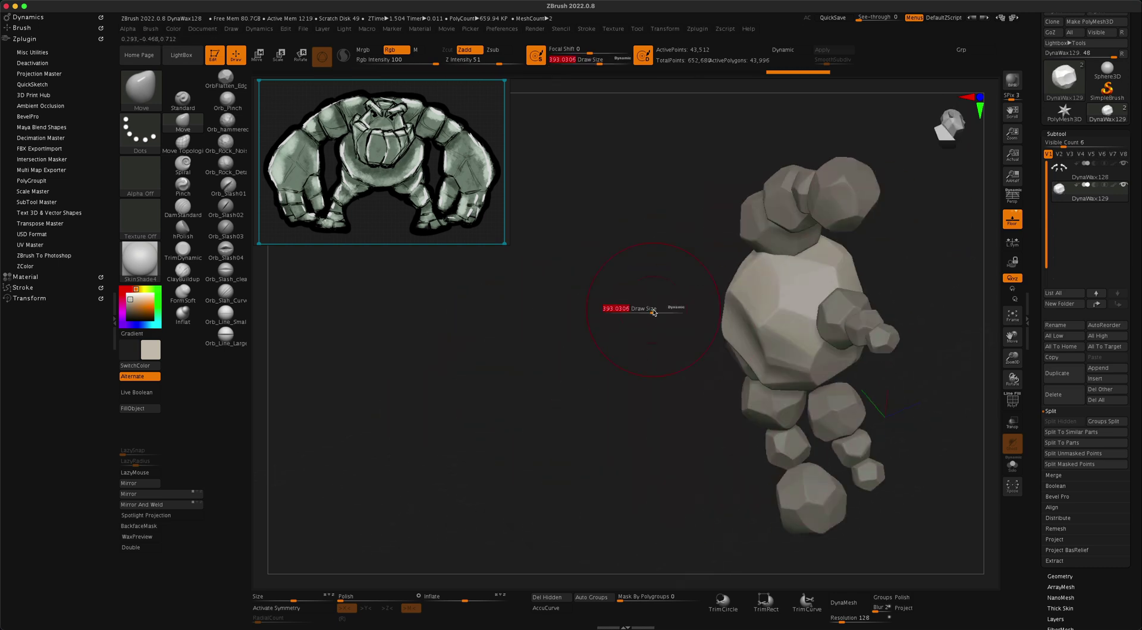
pyautogui.moveTo(763, 320); pyautogui.dragTo(581, 332, button='right')
# Flatten the reshaped body surface into facets with the TrimDynamic brush, with a draw size of about 202 to 223
pyautogui.click(183, 229)
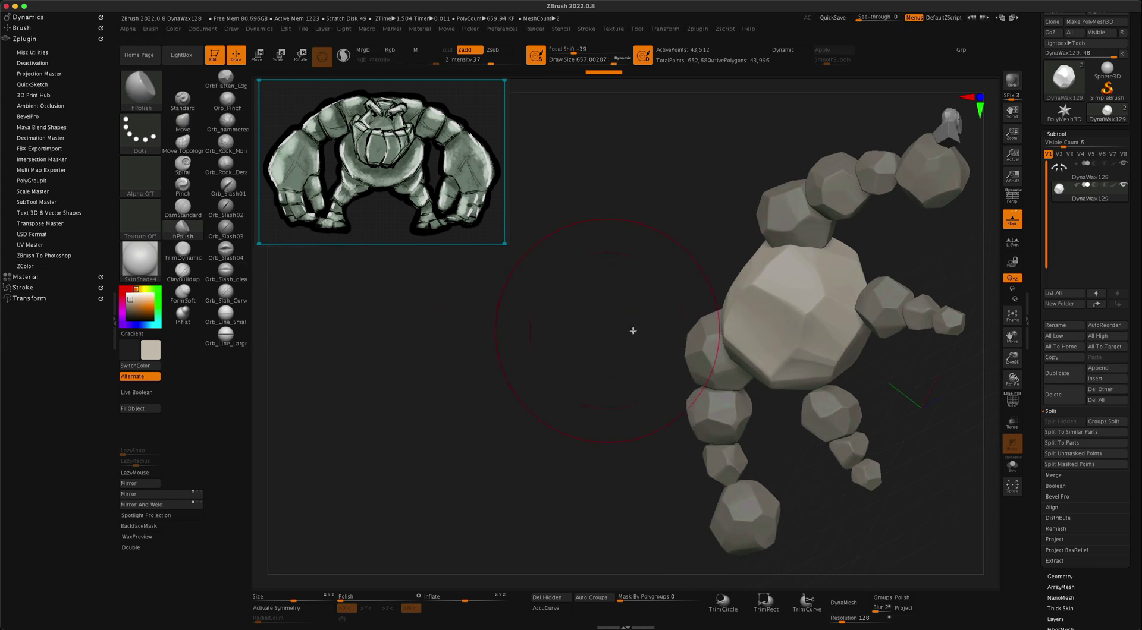
pyautogui.click(183, 250)
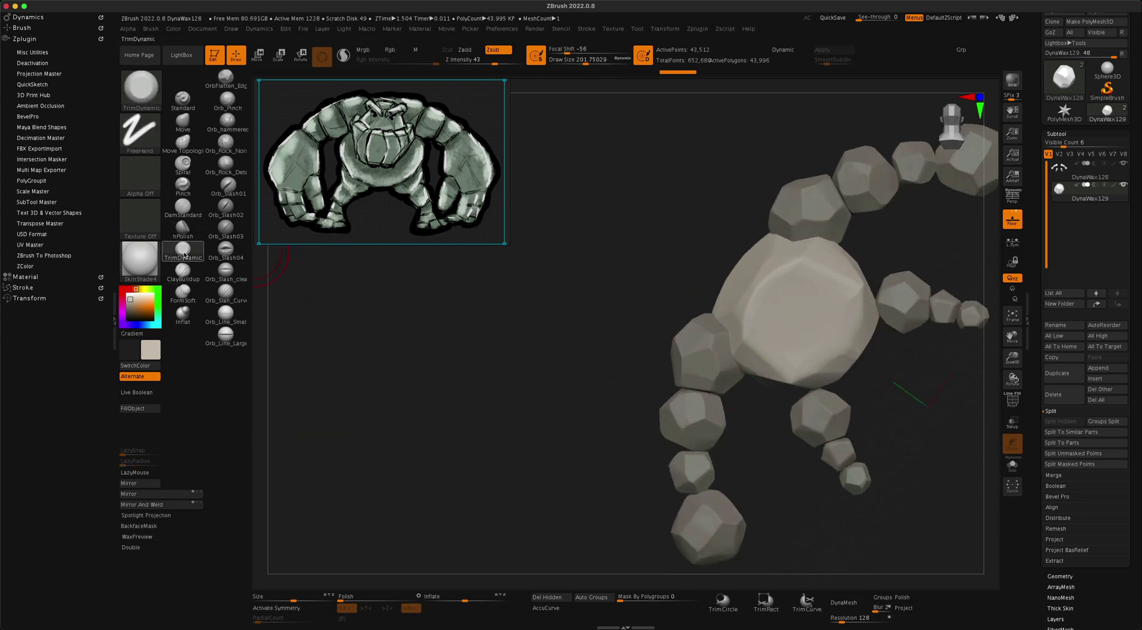
pyautogui.moveTo(569, 331)
pyautogui.mouseDown(button='right')
pyautogui.moveTo(833, 308)
pyautogui.moveTo(807, 283)
pyautogui.moveTo(551, 300)
pyautogui.moveTo(841, 465)
pyautogui.moveTo(705, 372)
pyautogui.mouseUp(button='right')
pyautogui.moveTo(655, 276)
pyautogui.mouseDown(button='right')
pyautogui.moveTo(872, 373)
pyautogui.moveTo(807, 366)
pyautogui.moveTo(785, 305)
pyautogui.moveTo(854, 428)
pyautogui.moveTo(834, 423)
pyautogui.moveTo(665, 477)
pyautogui.moveTo(813, 472)
pyautogui.moveTo(833, 476)
pyautogui.moveTo(826, 489)
pyautogui.moveTo(862, 453)
pyautogui.mouseUp(button='right')
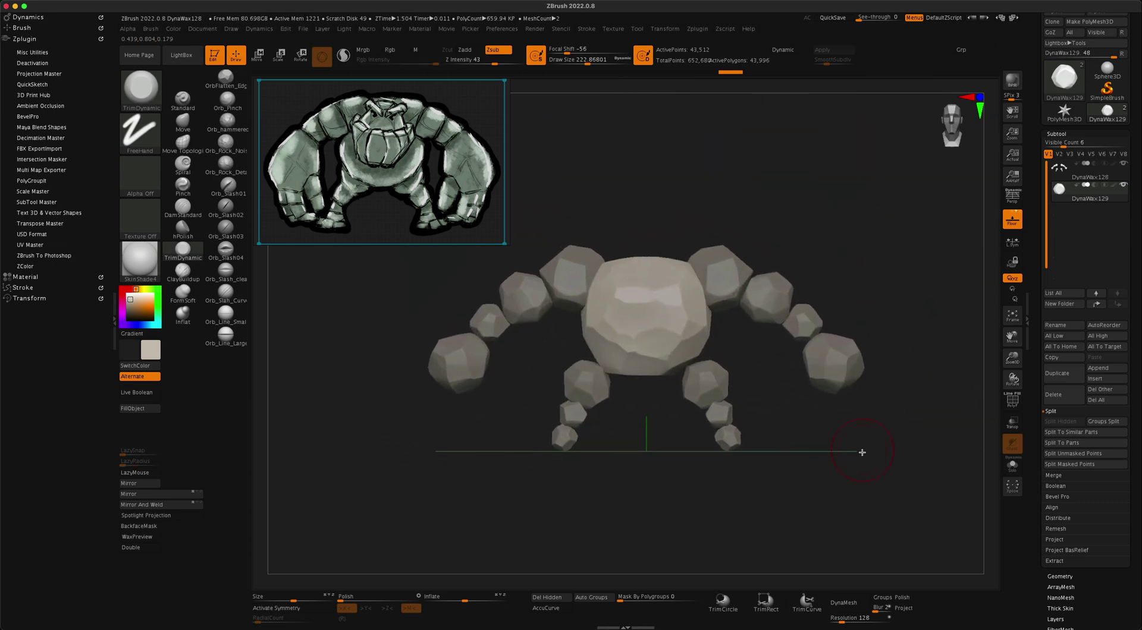
# Duplicate the body subtool, scale the copy down and raise it between the shoulders as the head
pyautogui.click(1070, 383)
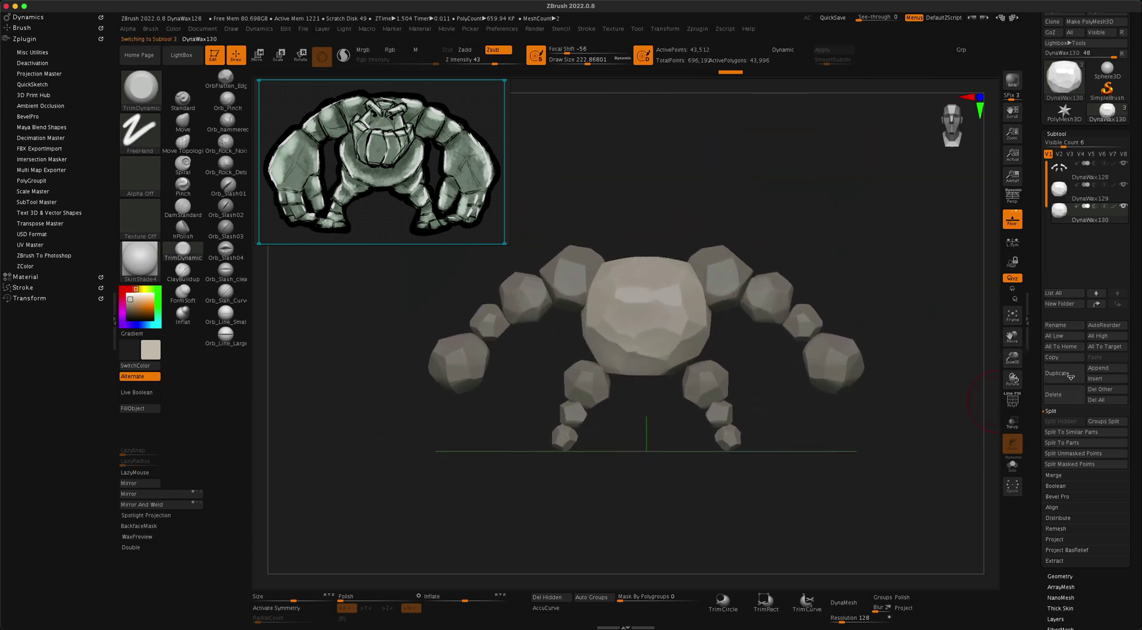
pyautogui.click(183, 123)
pyautogui.press('w')
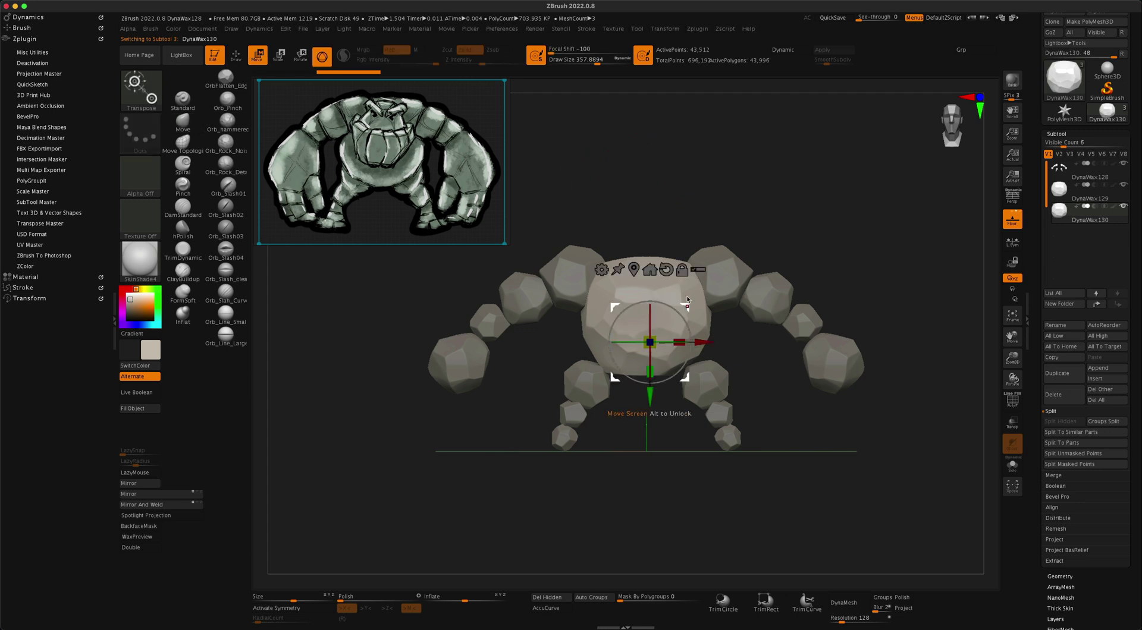
pyautogui.moveTo(649, 370); pyautogui.dragTo(648, 307)
pyautogui.moveTo(744, 232)
pyautogui.mouseDown()
pyautogui.moveTo(627, 215)
pyautogui.moveTo(666, 232)
pyautogui.moveTo(637, 238)
pyautogui.moveTo(679, 252)
pyautogui.moveTo(760, 235)
pyautogui.mouseUp()
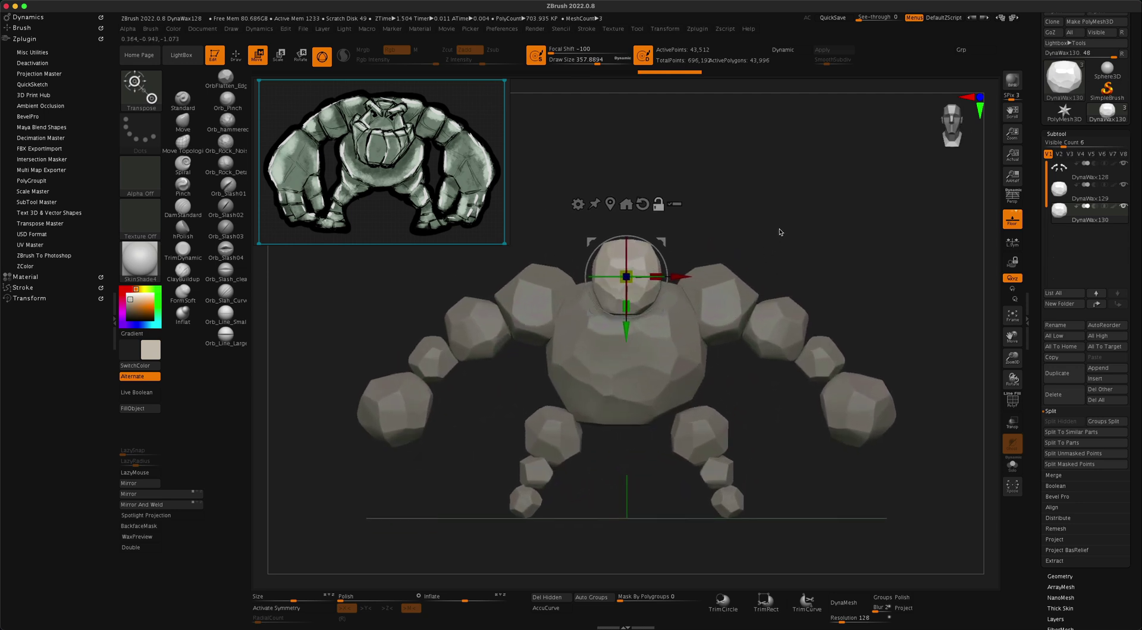
# Duplicate the head and move the copy down in front of the body as the jaw
pyautogui.hotkey('ctrl', 'shift', 'd')
pyautogui.moveTo(803, 285); pyautogui.dragTo(642, 297)
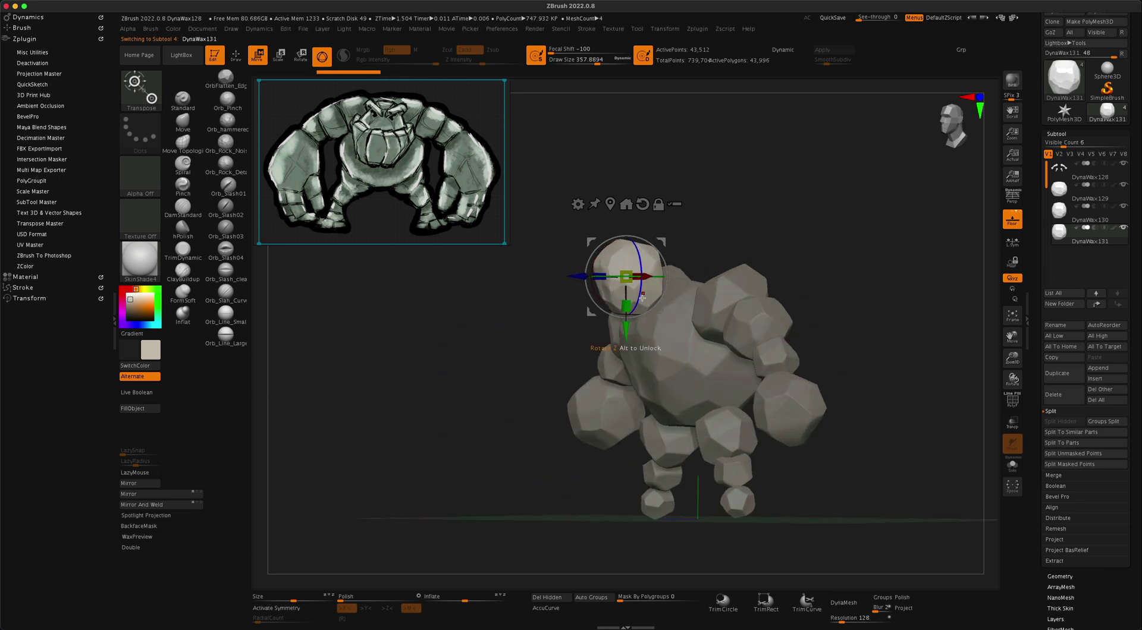
pyautogui.keyDown('shift'); pyautogui.moveTo(624, 363); pyautogui.dragTo(1134, 215); pyautogui.keyUp('shift')
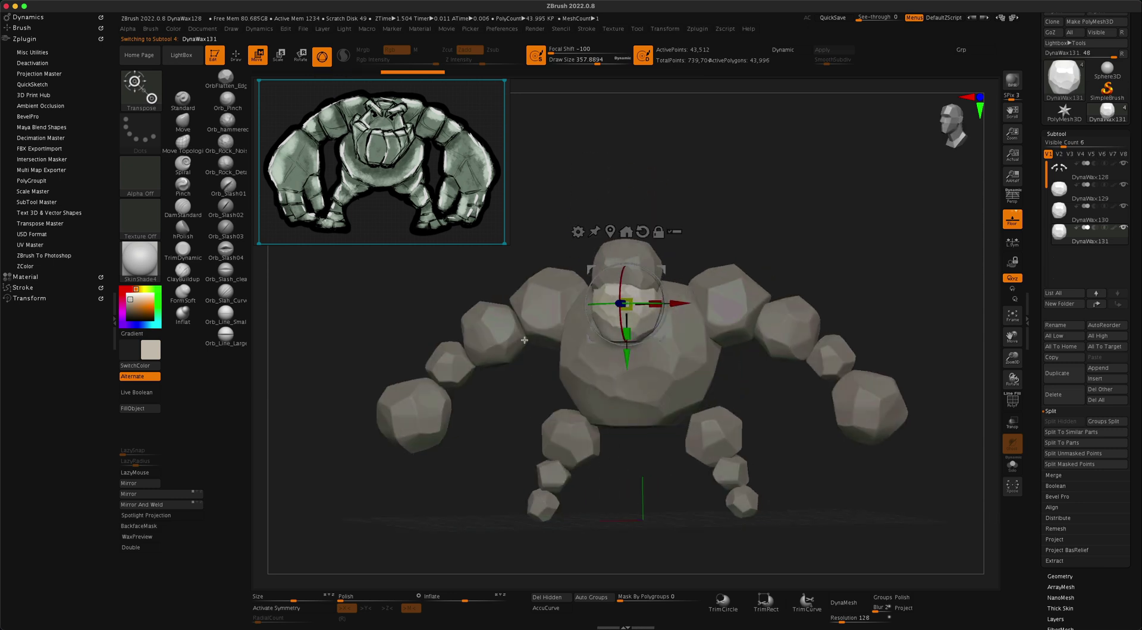
# Isolate the jaw copy, cut off its upper half horizontally with the KnifeCurve brush, and show all subtools again
pyautogui.keyDown('ctrl'); pyautogui.keyDown('shift'); pyautogui.click(1123, 228); pyautogui.keyUp('shift'); pyautogui.keyUp('ctrl')
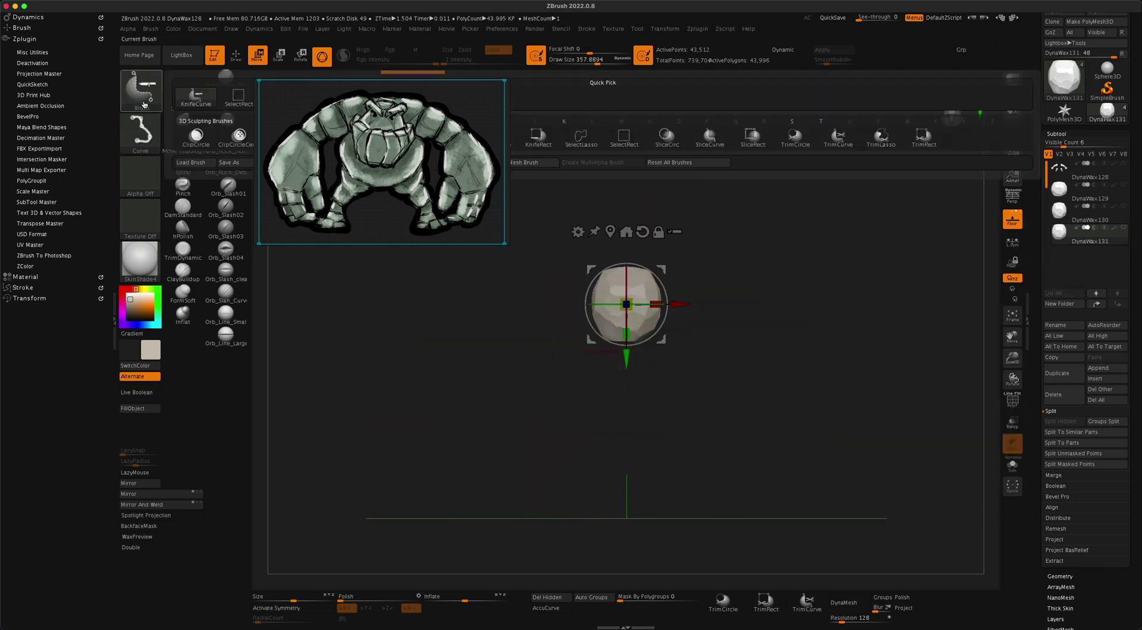
pyautogui.press('q')
pyautogui.keyDown('ctrl'); pyautogui.keyDown('shift'); pyautogui.moveTo(576, 247); pyautogui.dragTo(689, 301); pyautogui.keyUp('shift'); pyautogui.keyUp('ctrl')
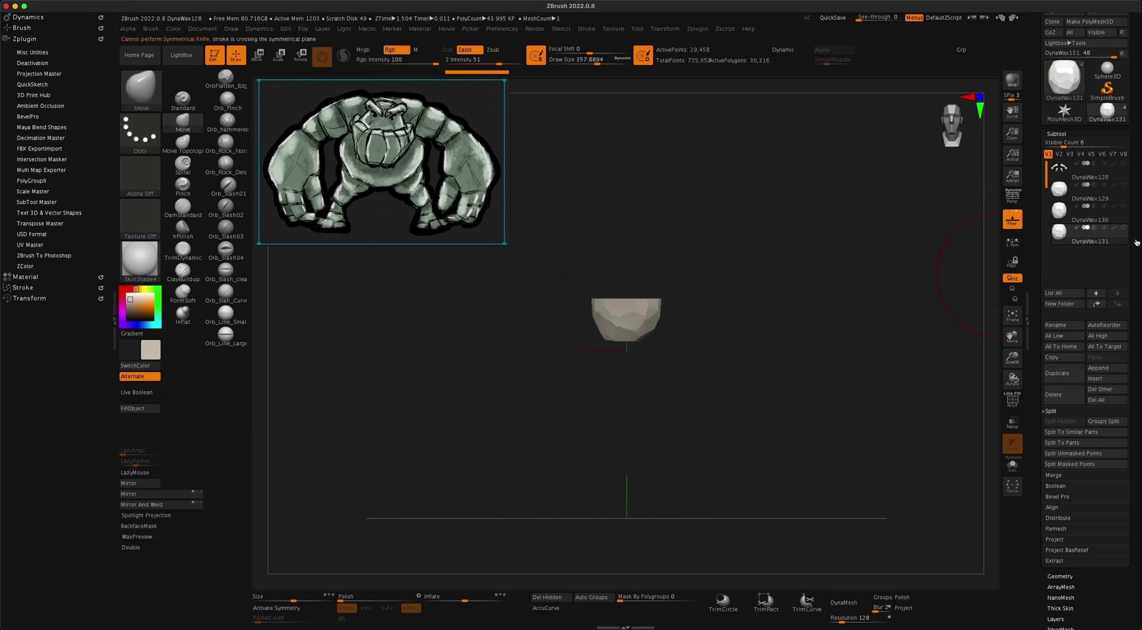
pyautogui.keyDown('ctrl'); pyautogui.keyDown('shift'); pyautogui.click(1123, 227); pyautogui.keyUp('shift'); pyautogui.keyUp('ctrl')
# Scale and position the jaw around the head, merge both into one subtool, and lower the merged head onto the body
pyautogui.press('w')
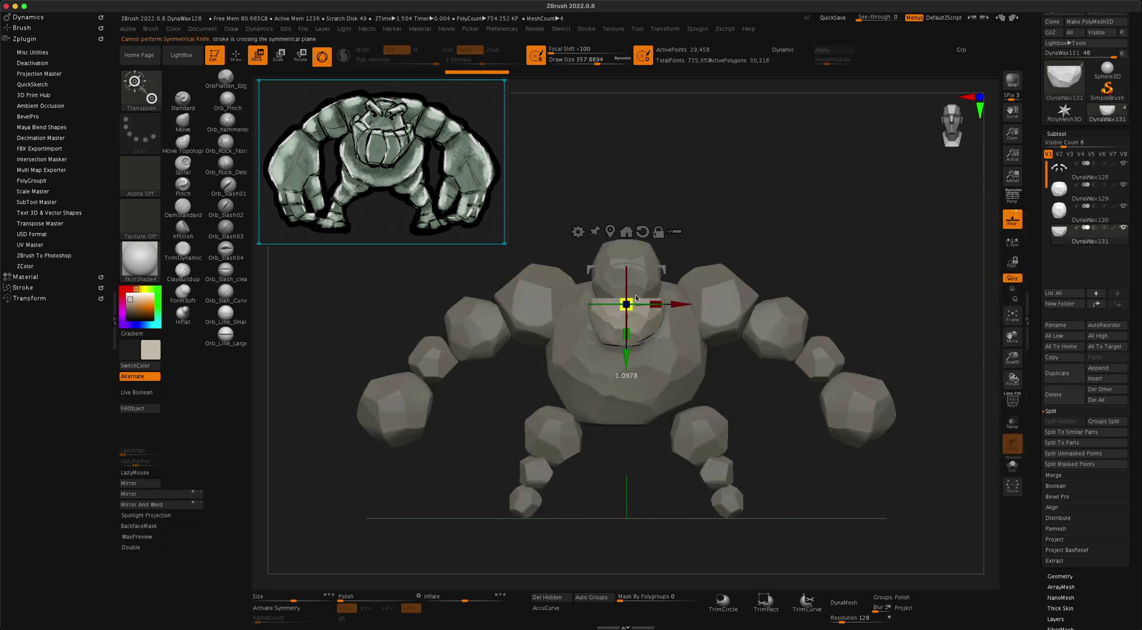
pyautogui.moveTo(628, 360); pyautogui.dragTo(629, 304)
pyautogui.moveTo(708, 244)
pyautogui.mouseDown()
pyautogui.moveTo(732, 226)
pyautogui.moveTo(701, 238)
pyautogui.moveTo(717, 247)
pyautogui.mouseUp()
pyautogui.scroll(3, 720, 250)
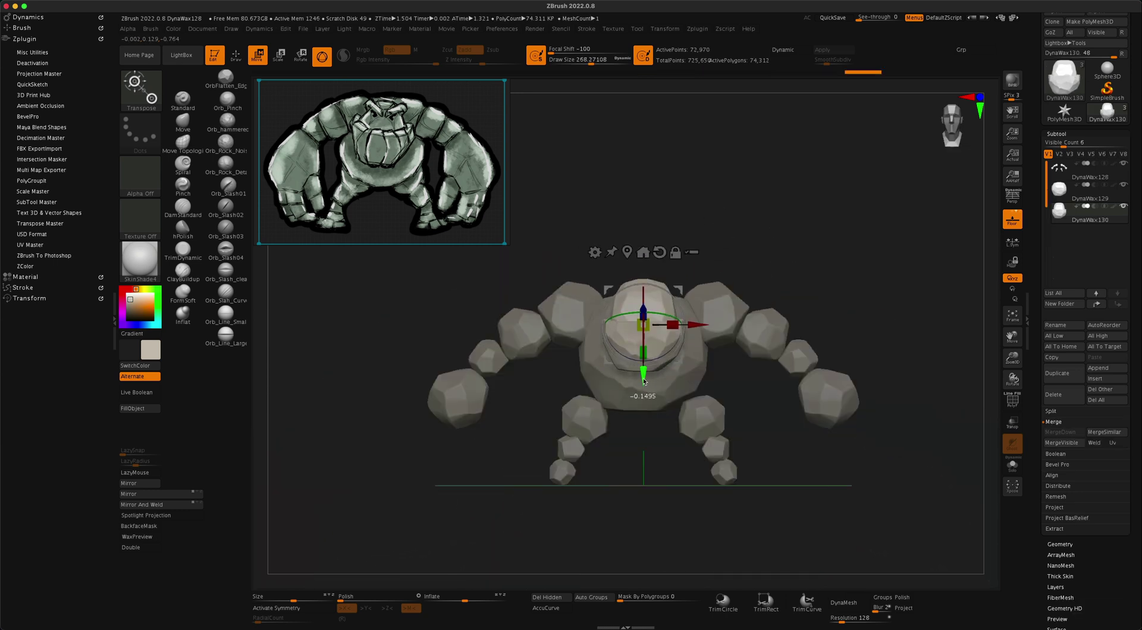
pyautogui.moveTo(744, 262); pyautogui.dragTo(552, 385)
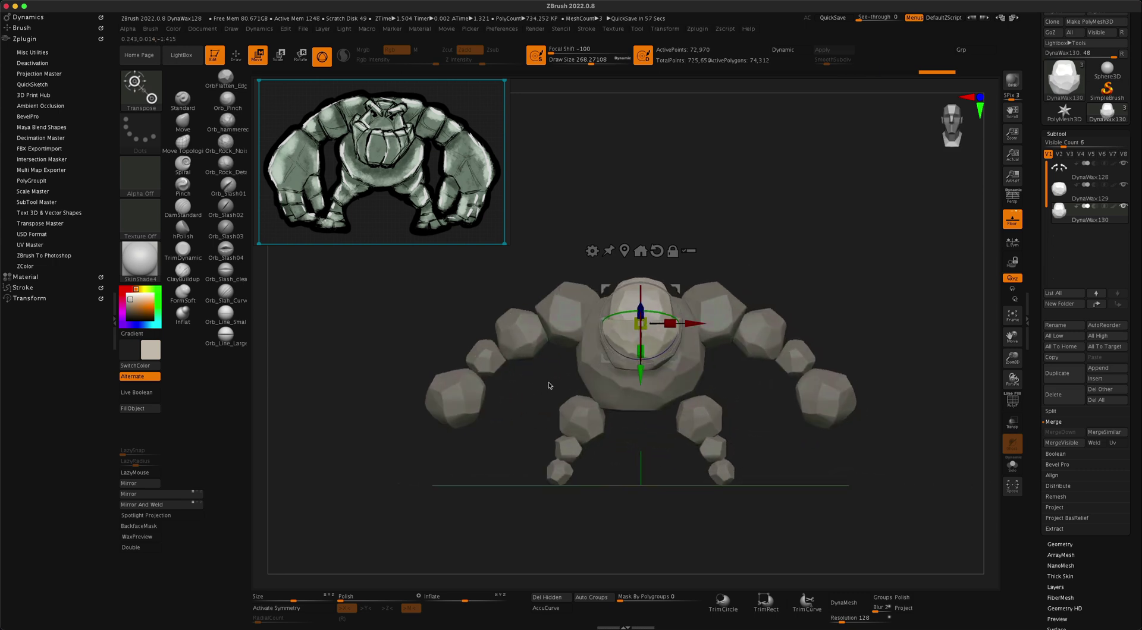
pyautogui.press('q')
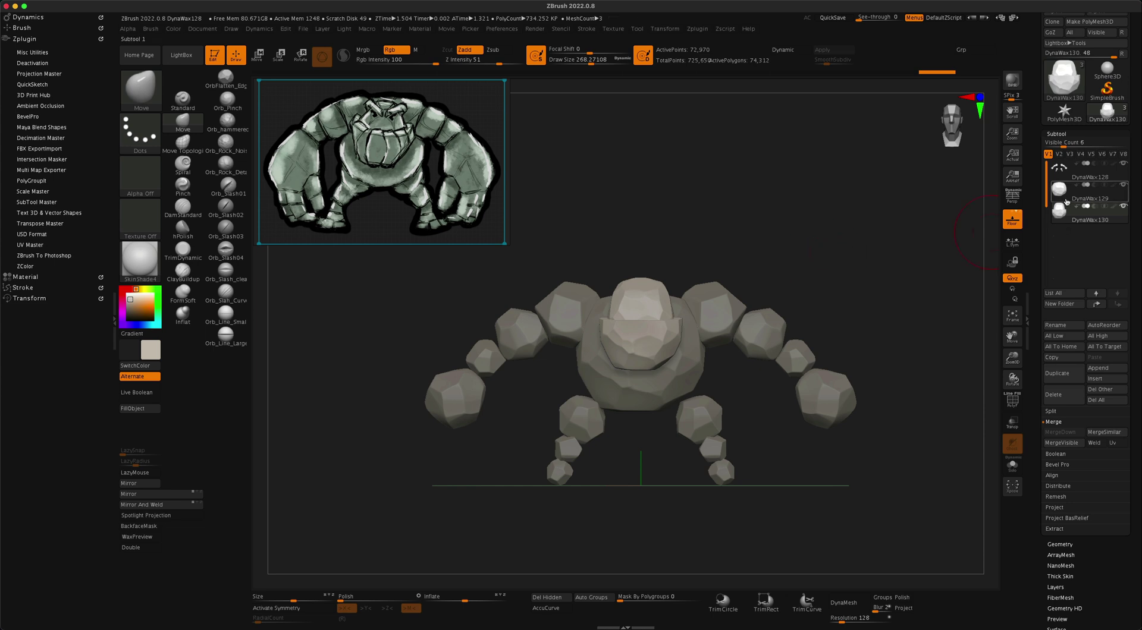
# Select the body, activate X symmetry, and reshape its underside with the Move brush
pyautogui.keyDown('alt'); pyautogui.click(690, 395); pyautogui.keyUp('alt')
pyautogui.press('x')
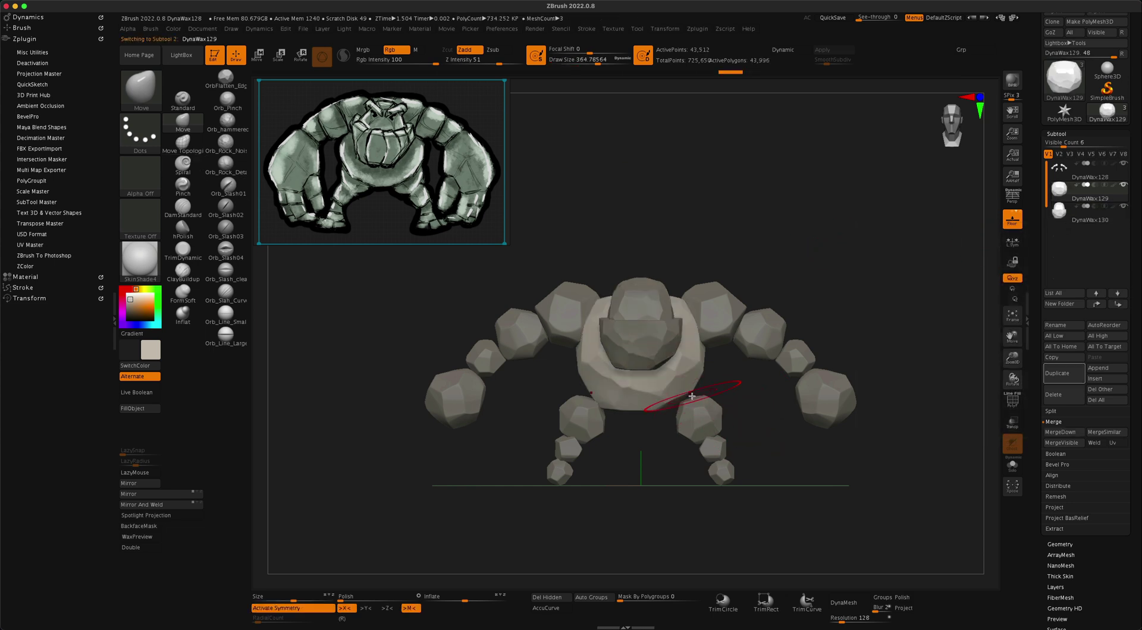
pyautogui.moveTo(678, 404); pyautogui.dragTo(791, 440, button='right')
# Select the limbs subtool, activate X symmetry, and pull the upper leg boulders larger toward the body with the Move brush
pyautogui.keyDown('alt'); pyautogui.click(723, 405); pyautogui.keyUp('alt')
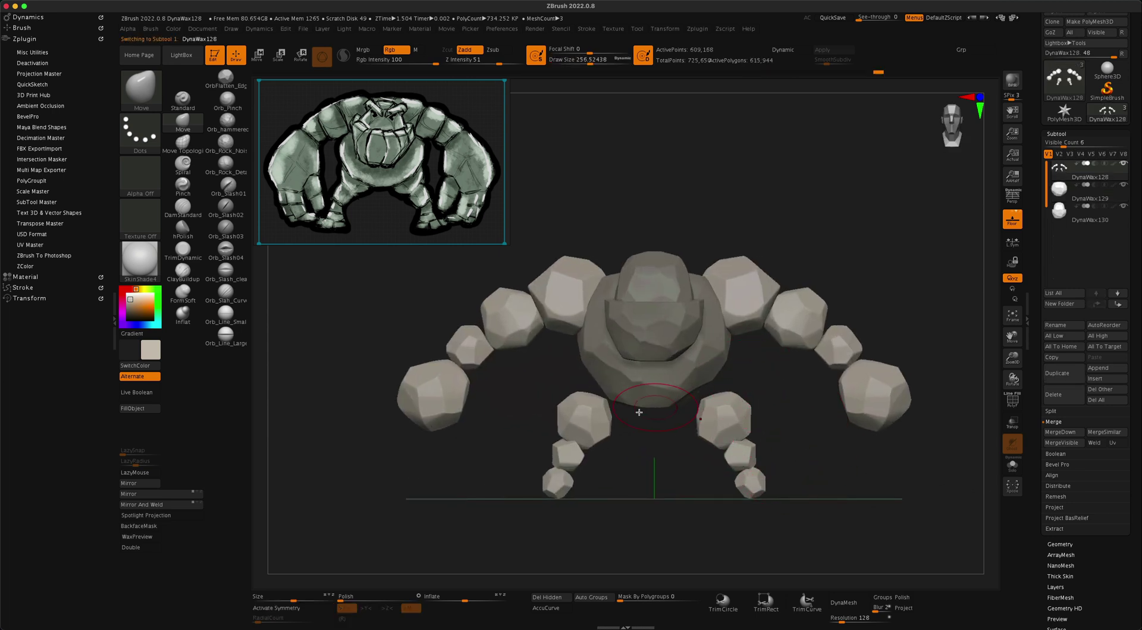
pyautogui.press('x')
pyautogui.moveTo(714, 409)
pyautogui.mouseDown(button='right')
pyautogui.moveTo(737, 416)
pyautogui.moveTo(713, 399)
pyautogui.moveTo(753, 424)
pyautogui.moveTo(794, 467)
pyautogui.moveTo(804, 457)
pyautogui.moveTo(854, 472)
pyautogui.moveTo(675, 460)
pyautogui.moveTo(668, 446)
pyautogui.moveTo(690, 383)
pyautogui.moveTo(326, 318)
pyautogui.mouseUp(button='right')
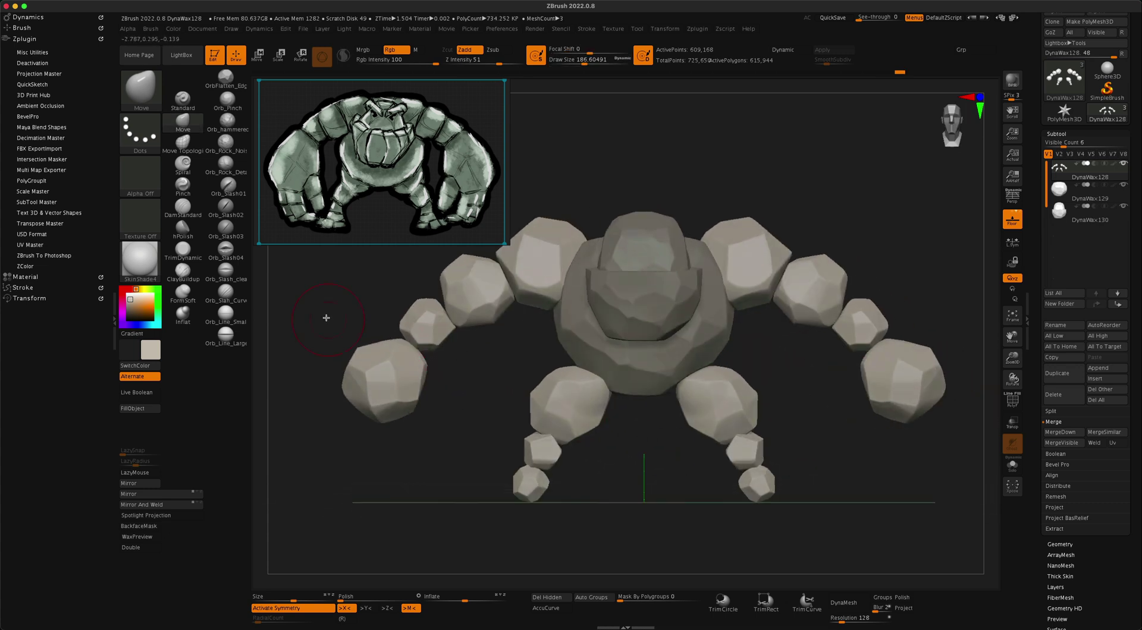
# Trim the enlarged upper leg boulders into flat facets with the TrimDynamic brush at a draw size of about 158
pyautogui.press('b')
pyautogui.press('t')
pyautogui.press('d')
pyautogui.moveTo(641, 454)
pyautogui.mouseDown(button='right')
pyautogui.moveTo(693, 399)
pyautogui.moveTo(731, 386)
pyautogui.moveTo(815, 439)
pyautogui.moveTo(800, 433)
pyautogui.mouseUp(button='right')
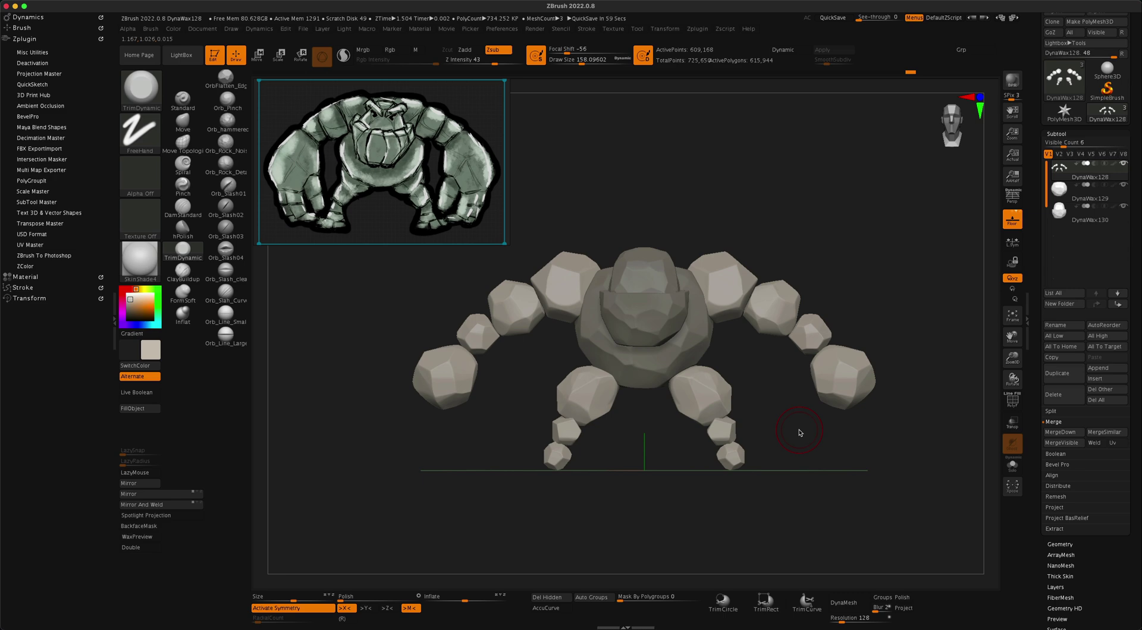
# Select the head subtool and paint a slanted brow-shaped mask on one side of the forehead
pyautogui.click(1090, 215)
pyautogui.keyDown('ctrl'); pyautogui.moveTo(865, 305); pyautogui.dragTo(772, 288, button='right'); pyautogui.keyUp('ctrl')
pyautogui.press('ctrl')
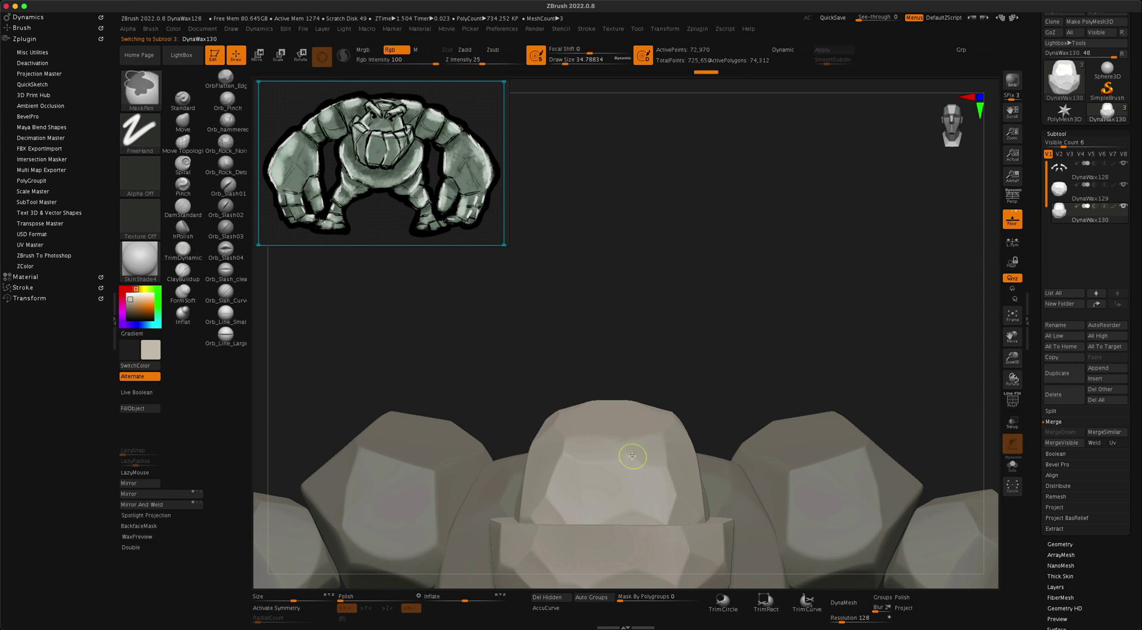
pyautogui.keyDown('ctrl'); pyautogui.moveTo(626, 456); pyautogui.dragTo(667, 446); pyautogui.keyUp('ctrl')
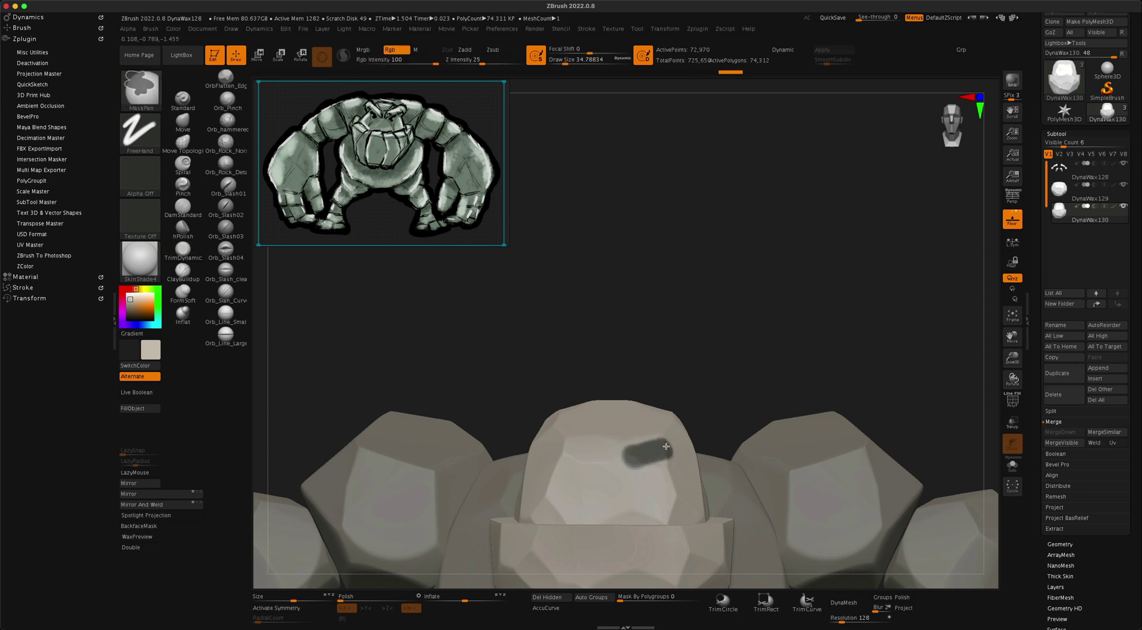
pyautogui.moveTo(628, 453)
pyautogui.mouseDown(button='right')
pyautogui.moveTo(670, 445)
pyautogui.moveTo(718, 306)
pyautogui.moveTo(668, 449)
pyautogui.mouseUp(button='right')
pyautogui.keyDown('ctrl'); pyautogui.moveTo(668, 449); pyautogui.dragTo(661, 461); pyautogui.keyUp('ctrl')
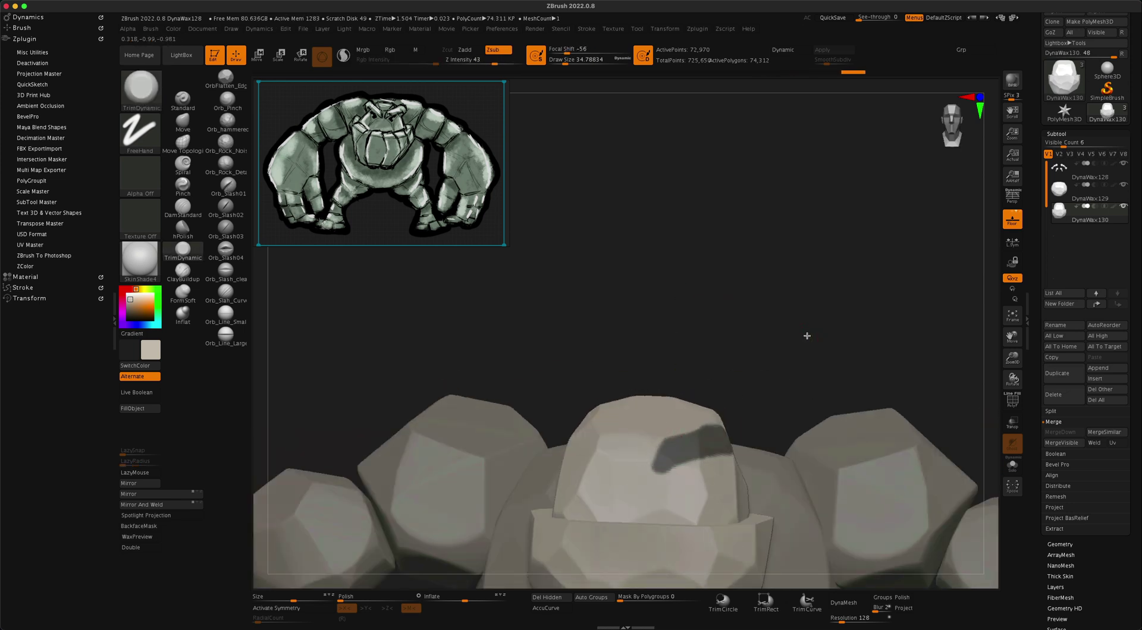
pyautogui.moveTo(805, 334); pyautogui.dragTo(712, 416, button='right')
pyautogui.moveTo(667, 291)
pyautogui.mouseDown(button='right')
pyautogui.moveTo(704, 250)
pyautogui.moveTo(805, 245)
pyautogui.moveTo(700, 332)
pyautogui.moveTo(890, 204)
pyautogui.moveTo(684, 347)
pyautogui.moveTo(869, 230)
pyautogui.moveTo(665, 400)
pyautogui.moveTo(816, 311)
pyautogui.moveTo(811, 263)
pyautogui.moveTo(1043, 479)
pyautogui.mouseUp(button='right')
pyautogui.press('ctrl')
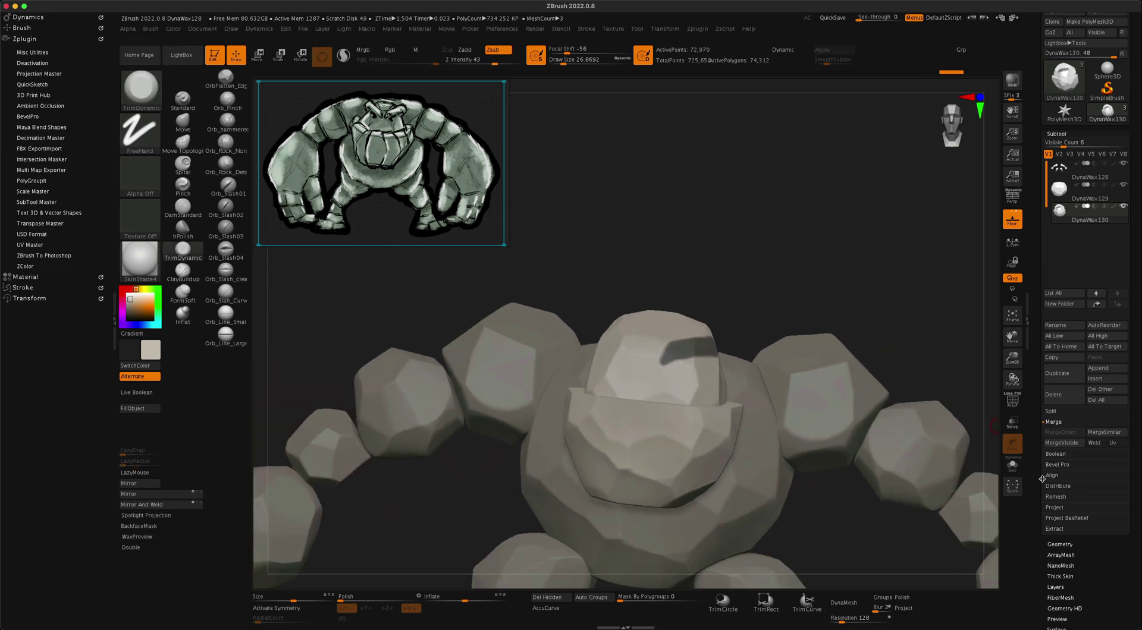
# Extract the masked brow with a thickness of 0.02 and accept it as a new subtool
pyautogui.click(1065, 530)
pyautogui.click(1059, 523)
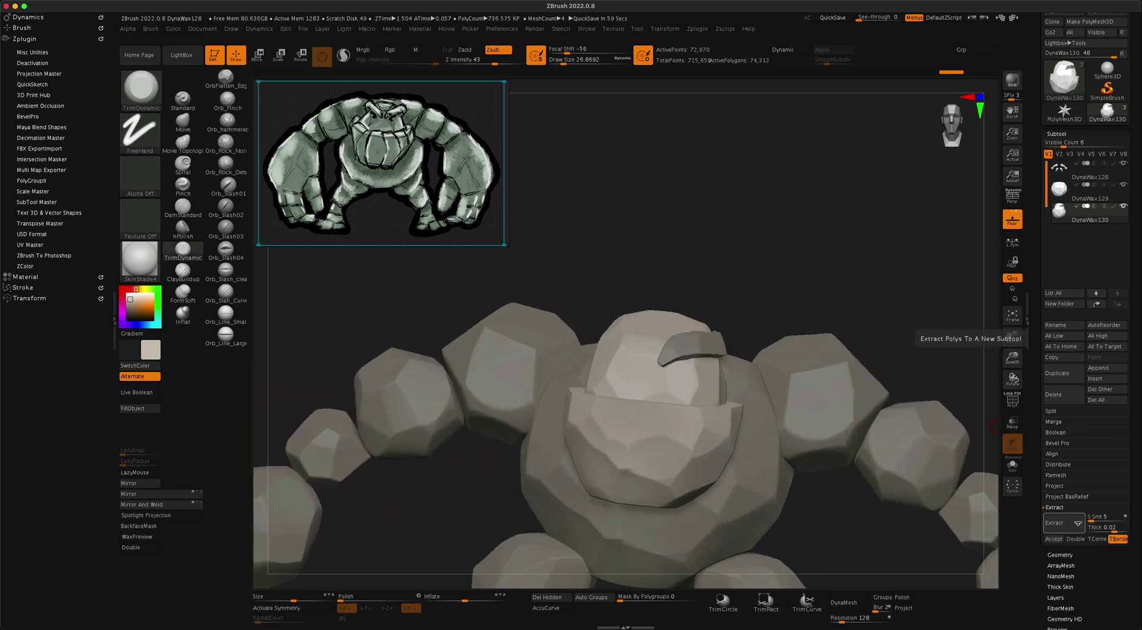
pyautogui.click(1108, 528)
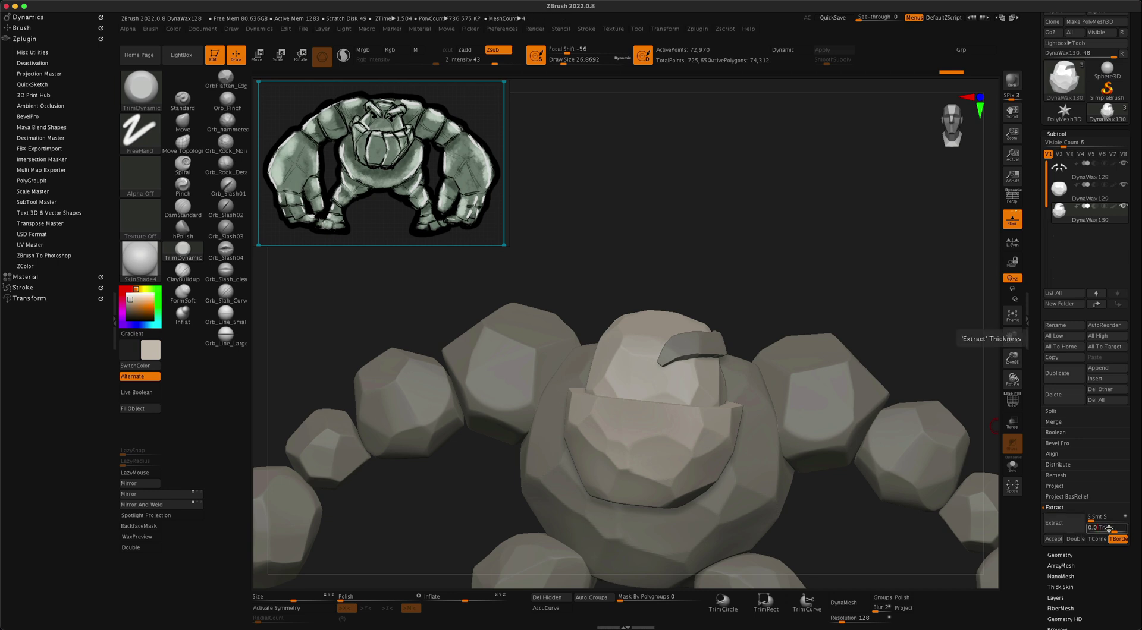
pyautogui.click(1053, 540)
# Clear the mask on the extracted brow, DynaMesh it at resolution 256, and check its polygroups with the polyframe
pyautogui.press('ctrl')
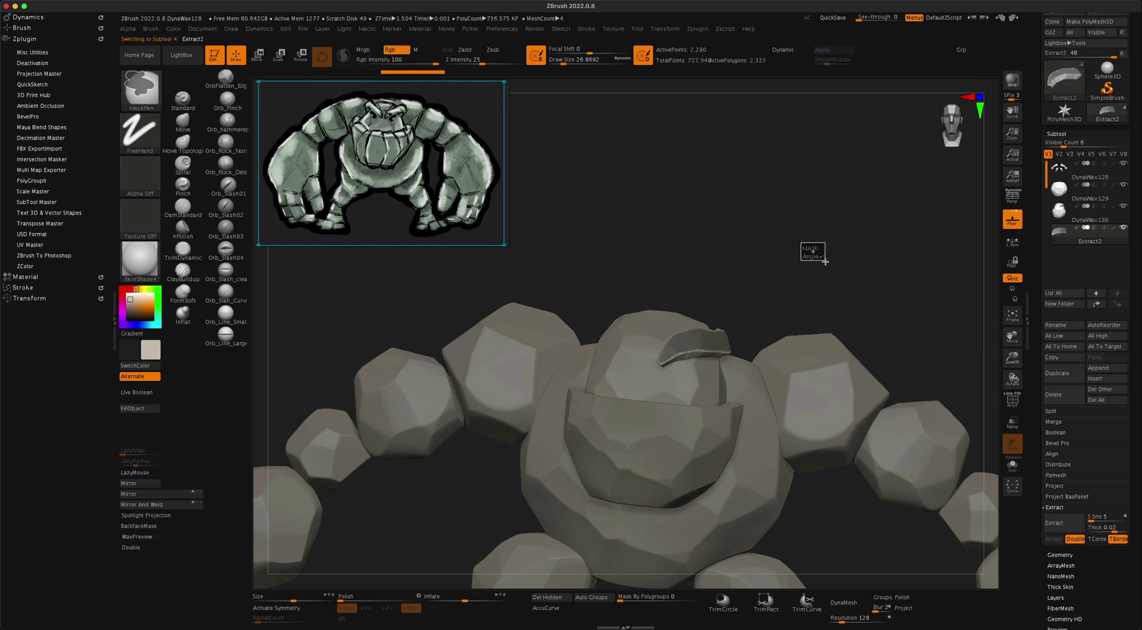
pyautogui.click(1013, 402)
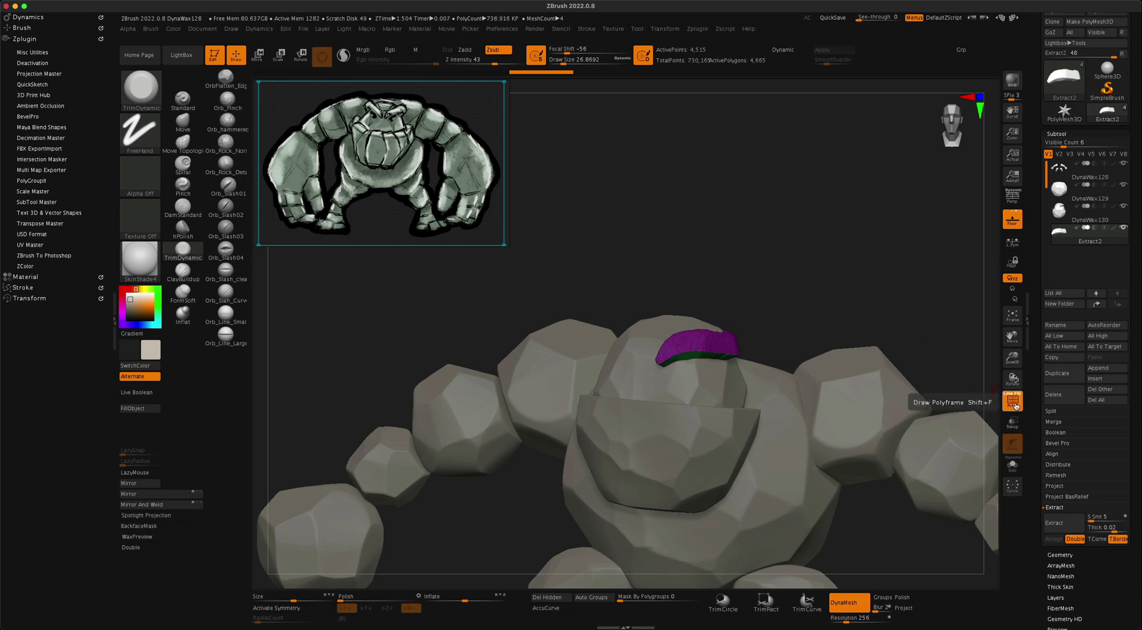
pyautogui.click(1013, 402)
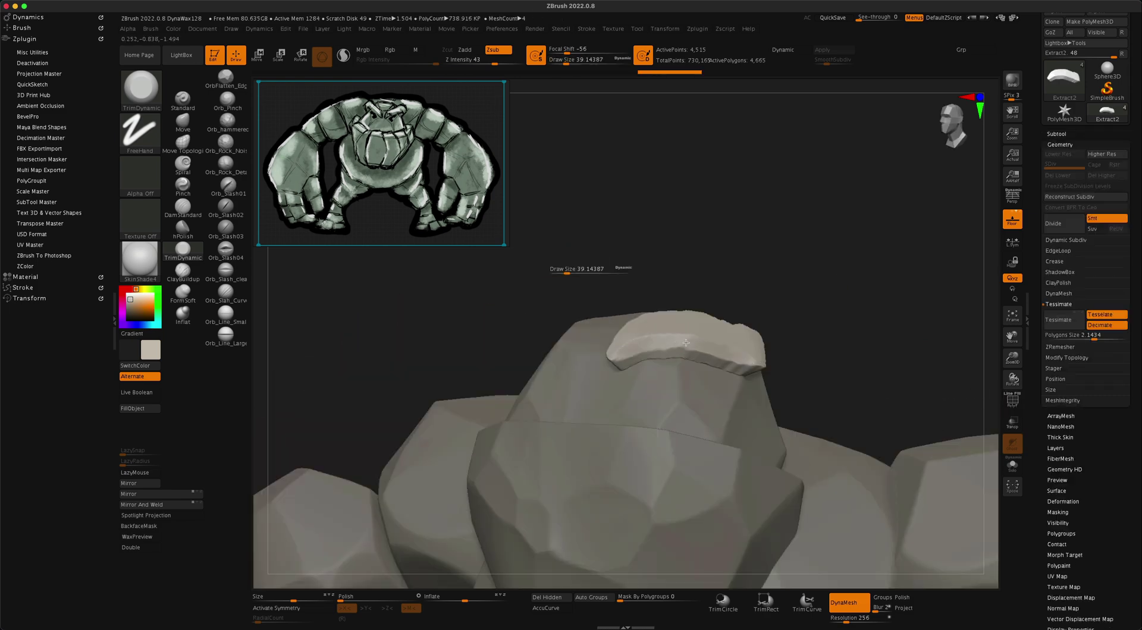
# Trim the front, upper and end surfaces of the brow into facets with TrimDynamic, using draw sizes of about 39 and 51
pyautogui.moveTo(686, 343); pyautogui.dragTo(760, 324, button='right')
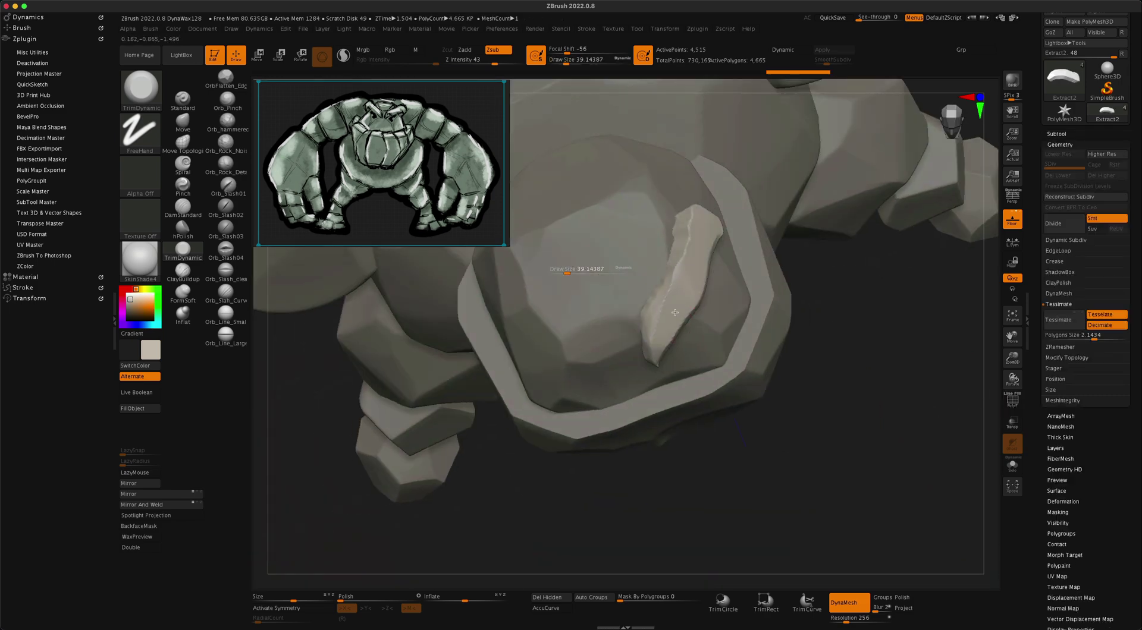
pyautogui.moveTo(674, 312); pyautogui.dragTo(711, 340, button='right')
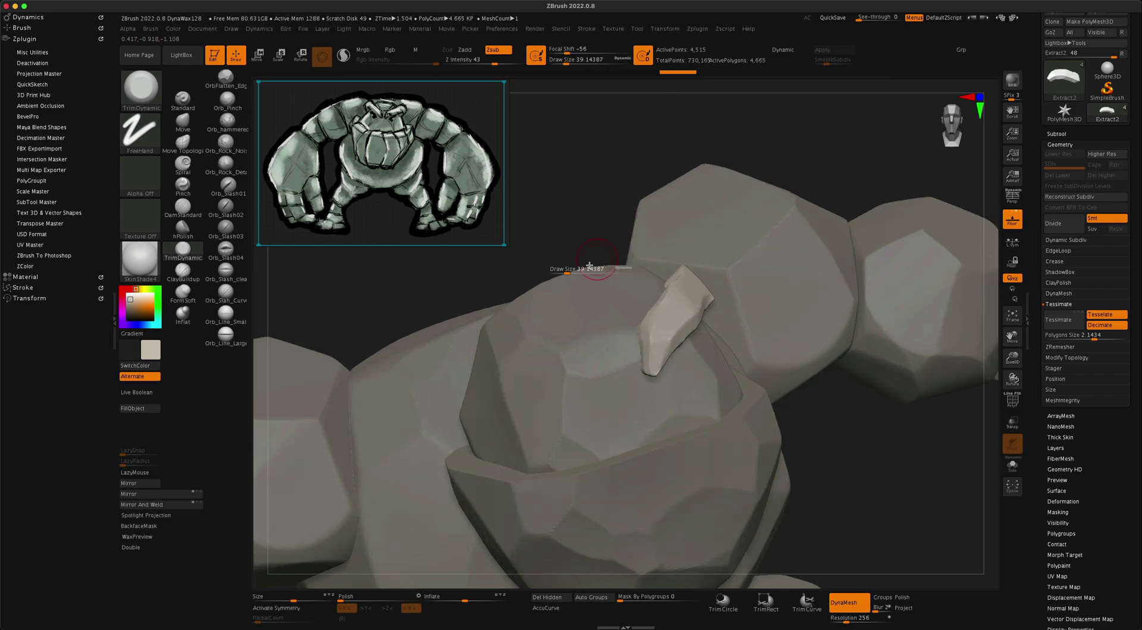
pyautogui.keyDown('ctrl'); pyautogui.moveTo(831, 416); pyautogui.dragTo(693, 293, button='right'); pyautogui.keyUp('ctrl')
pyautogui.moveTo(679, 186); pyautogui.dragTo(646, 304, button='right')
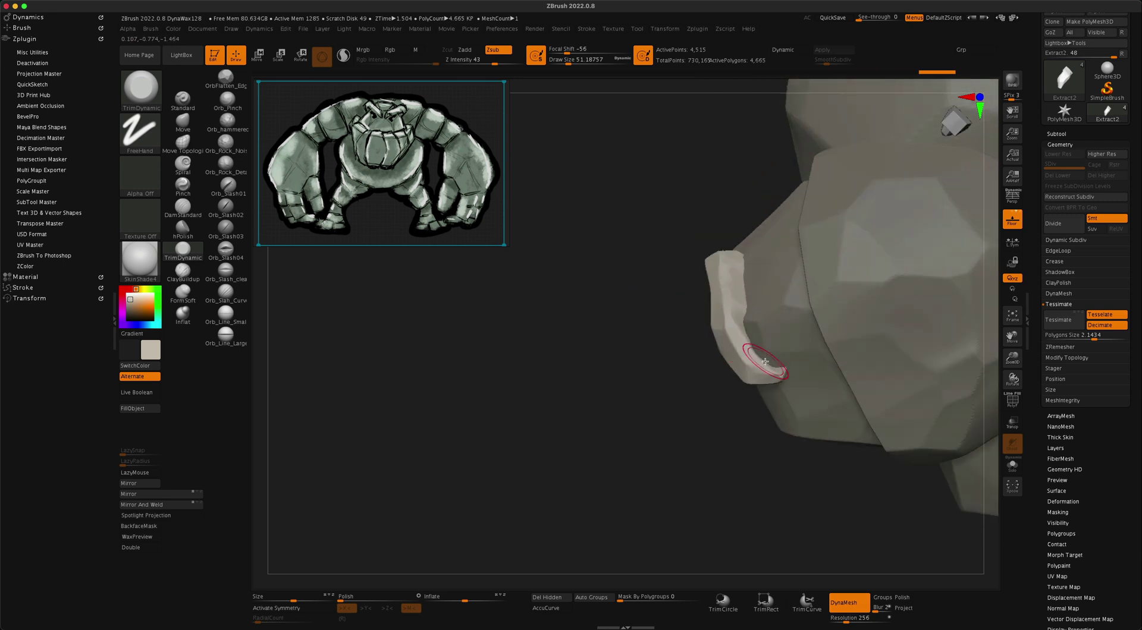
pyautogui.moveTo(773, 376); pyautogui.dragTo(735, 392, button='right')
pyautogui.moveTo(731, 381); pyautogui.dragTo(668, 379)
pyautogui.moveTo(641, 390); pyautogui.dragTo(758, 294, button='right')
pyautogui.moveTo(646, 366); pyautogui.dragTo(905, 420, button='right')
pyautogui.press('f')
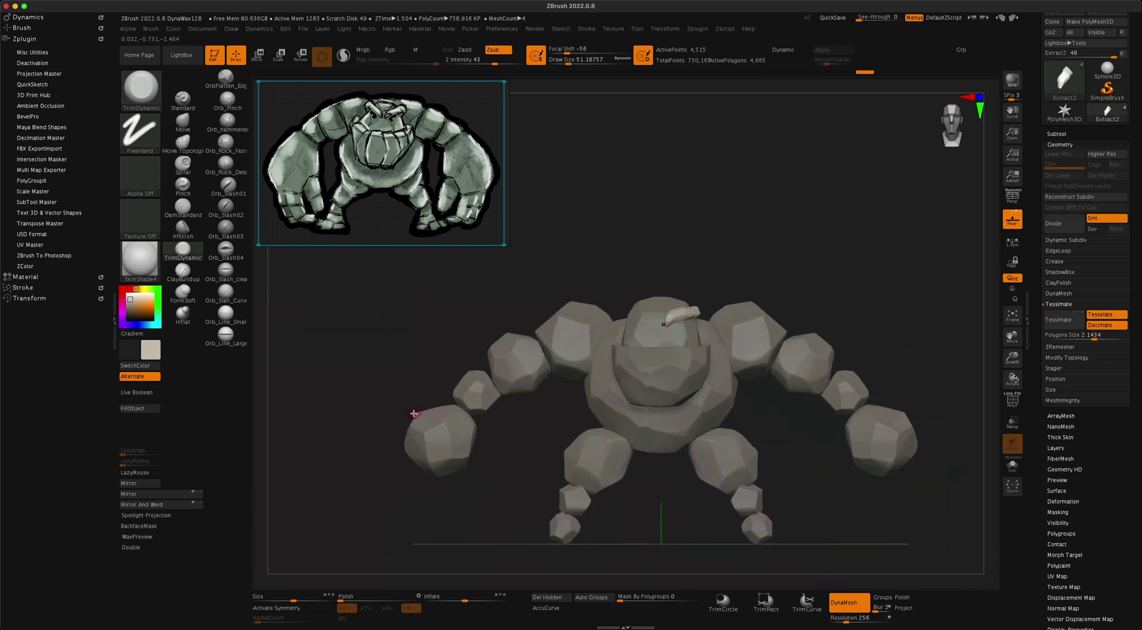
# Mirror and weld the trimmed brow onto the other side of the forehead and show the subtool list
pyautogui.click(164, 501)
pyautogui.keyDown('ctrl'); pyautogui.moveTo(694, 221); pyautogui.dragTo(718, 213, button='right'); pyautogui.keyUp('ctrl')
pyautogui.click(1057, 134)
pyautogui.moveTo(890, 174); pyautogui.dragTo(841, 171, button='right')
# Shape both brows symmetrically into an angry frown with the Move brush, using draw sizes of about 187 and 136, and turn on perspective
pyautogui.press('b')
pyautogui.press('m')
pyautogui.press('v')
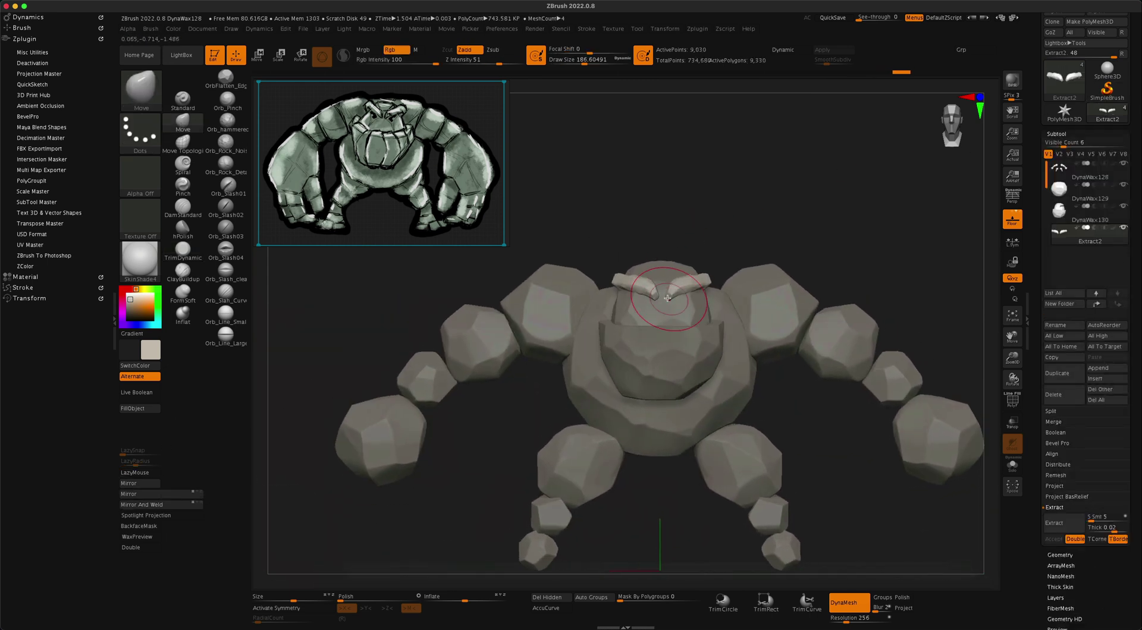
pyautogui.press('x')
pyautogui.moveTo(667, 300); pyautogui.dragTo(668, 309)
pyautogui.moveTo(713, 262)
pyautogui.mouseDown(button='right')
pyautogui.moveTo(714, 235)
pyautogui.moveTo(705, 276)
pyautogui.moveTo(709, 222)
pyautogui.moveTo(688, 247)
pyautogui.mouseUp(button='right')
pyautogui.press('s')
pyautogui.moveTo(706, 233); pyautogui.dragTo(702, 235)
pyautogui.moveTo(704, 263)
pyautogui.mouseDown(button='right')
pyautogui.moveTo(706, 242)
pyautogui.moveTo(859, 258)
pyautogui.moveTo(822, 288)
pyautogui.moveTo(899, 257)
pyautogui.moveTo(874, 255)
pyautogui.moveTo(866, 273)
pyautogui.mouseUp(button='right')
pyautogui.press('p')
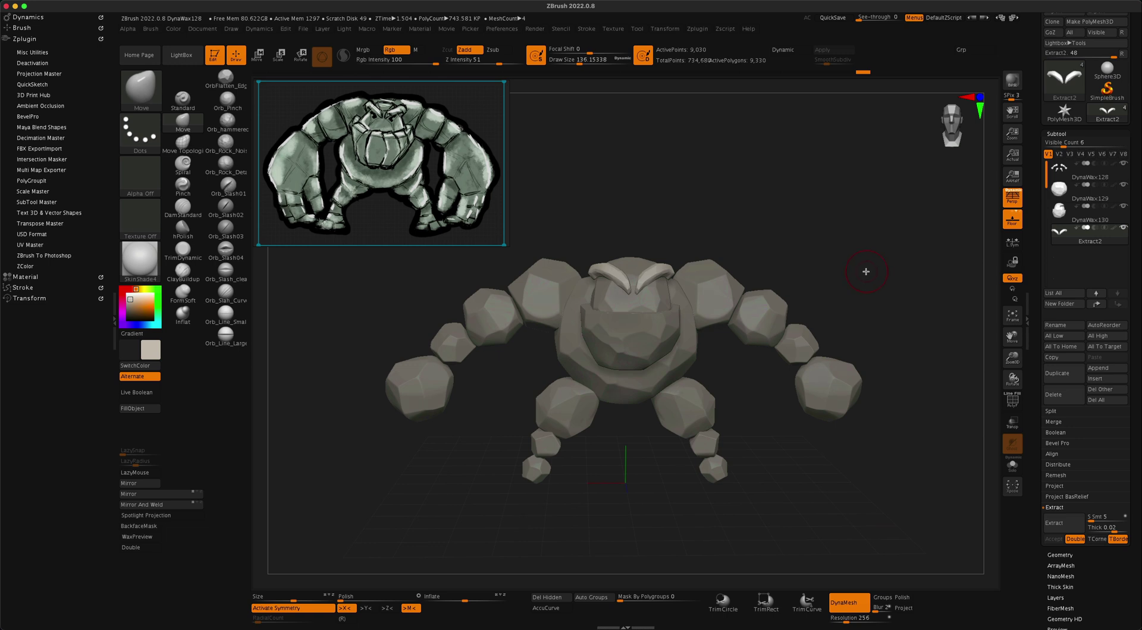
# Select the head subtool and DynaMesh it at resolution 304
pyautogui.moveTo(1100, 217)
pyautogui.click(1066, 205)
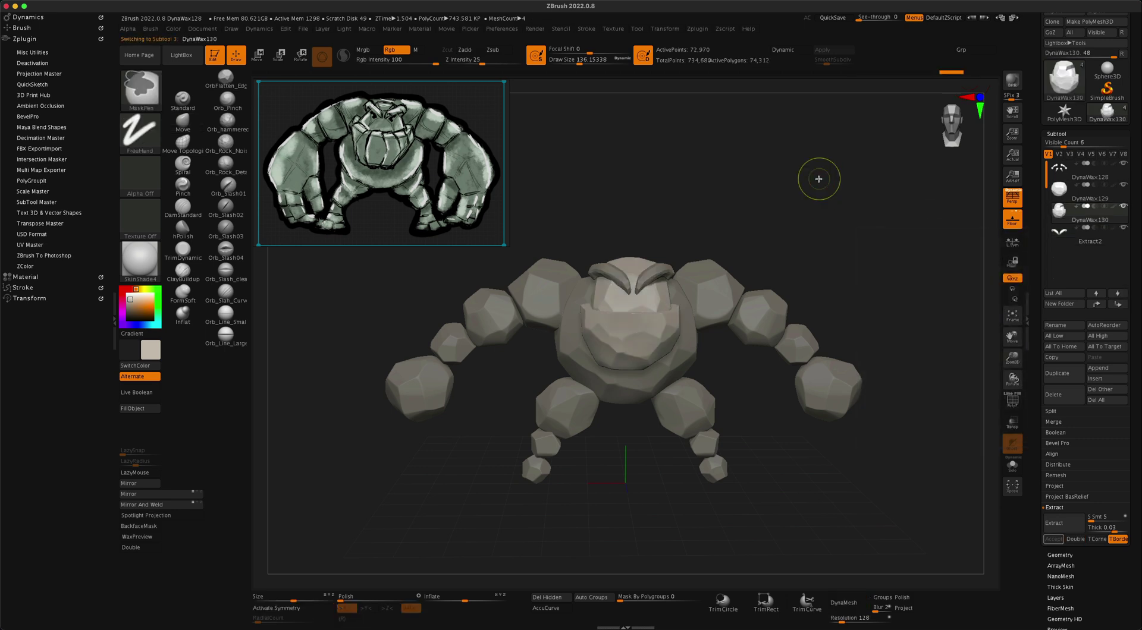
pyautogui.click(844, 602)
# Carve the mouth line between the upper head and the jaw with DamStandard at Z intensity 41
pyautogui.scroll(5, 816, 474)
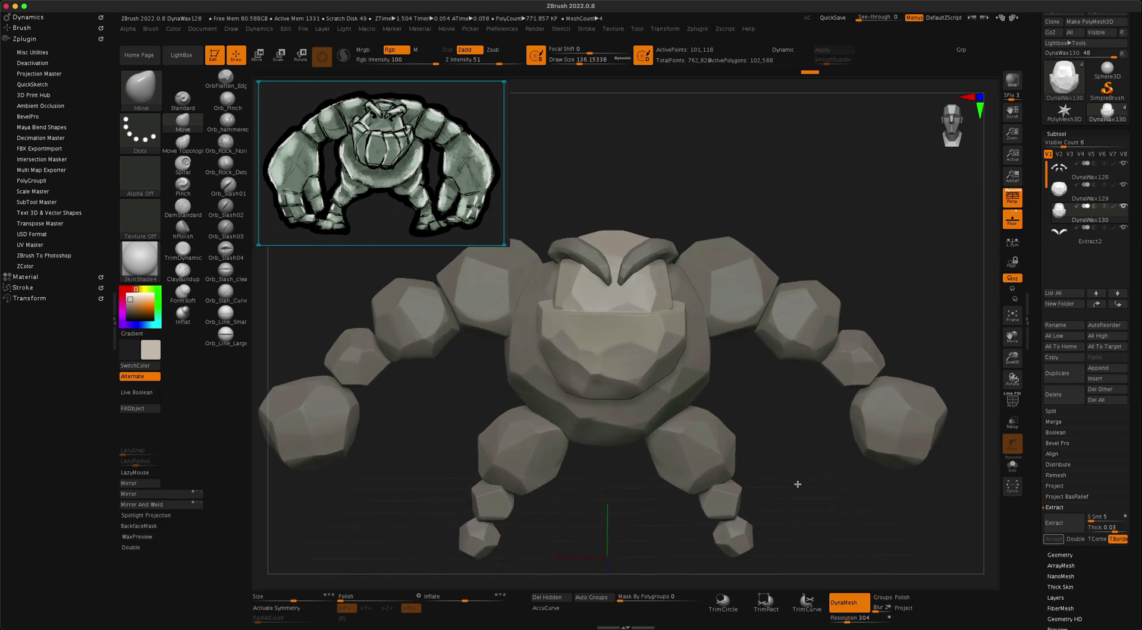
pyautogui.click(182, 208)
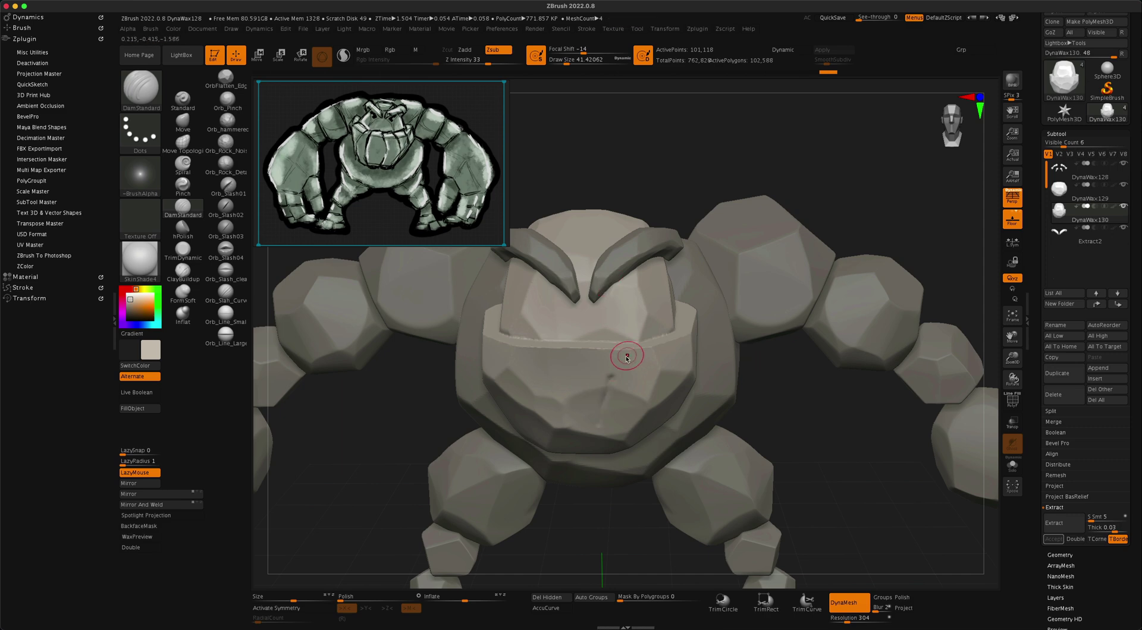
pyautogui.write('u41')
pyautogui.press('Return')
pyautogui.moveTo(785, 379); pyautogui.dragTo(675, 352, button='right')
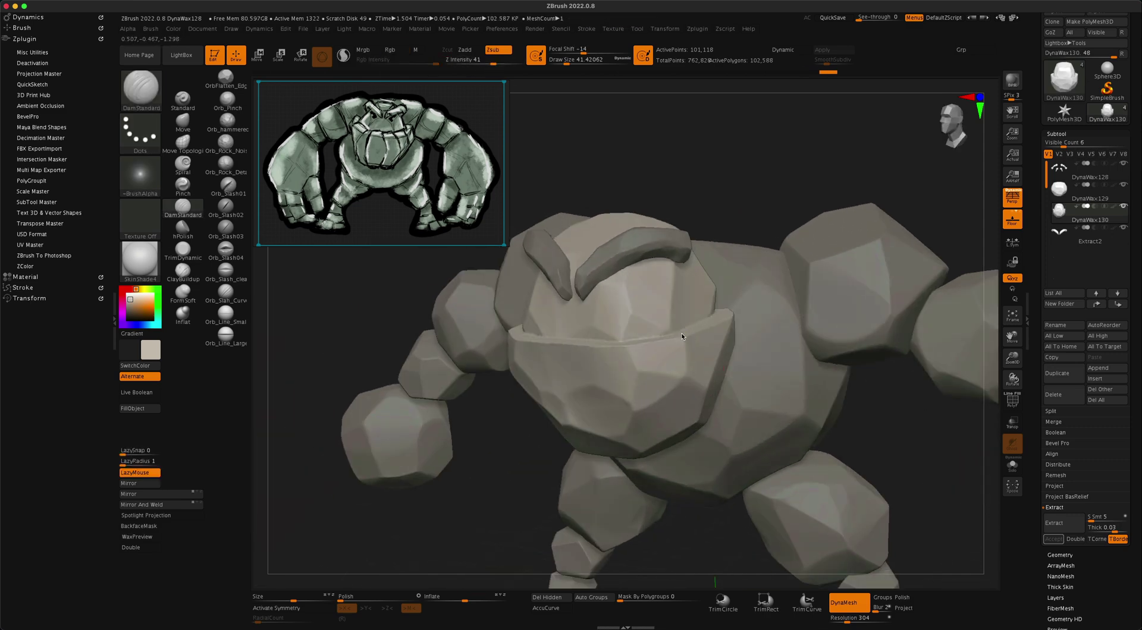
pyautogui.moveTo(835, 381); pyautogui.dragTo(681, 343, button='right')
pyautogui.moveTo(517, 429); pyautogui.dragTo(726, 468, button='right')
pyautogui.moveTo(700, 409)
pyautogui.keyDown('ctrl'); pyautogui.mouseDown(button='right')
pyautogui.moveTo(694, 475)
pyautogui.moveTo(684, 452)
pyautogui.mouseUp(button='right'); pyautogui.keyUp('ctrl')
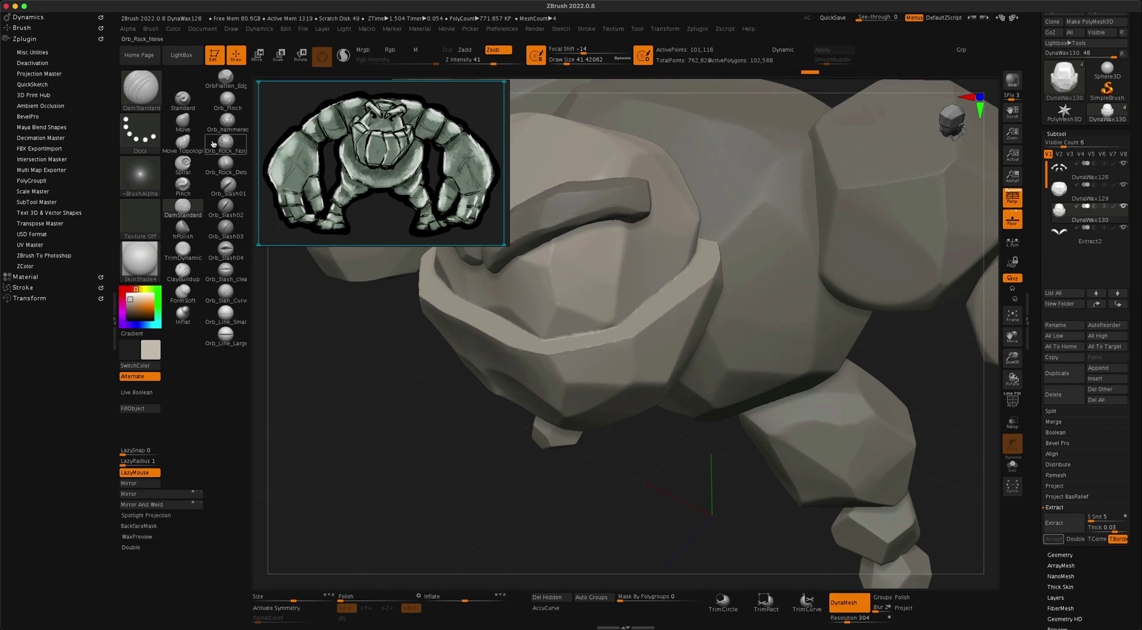
# Flatten the jaw's upper rim around to both sides with TrimDynamic at a draw size of about 33
pyautogui.press('b')
pyautogui.press('t')
pyautogui.press('d')
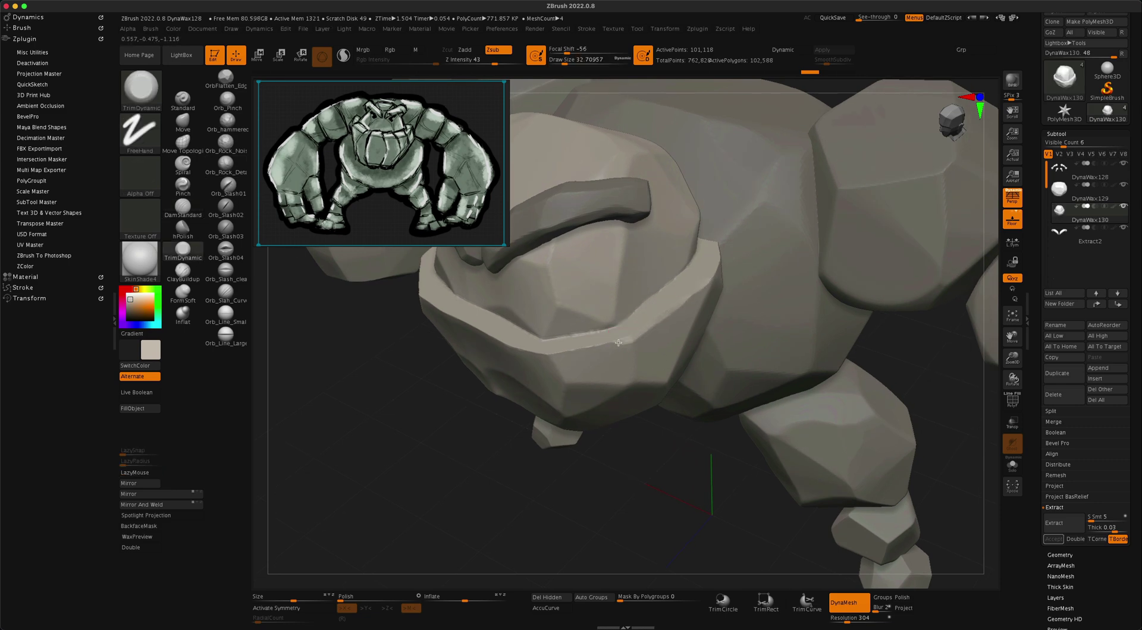
pyautogui.moveTo(637, 457); pyautogui.dragTo(609, 370, button='right')
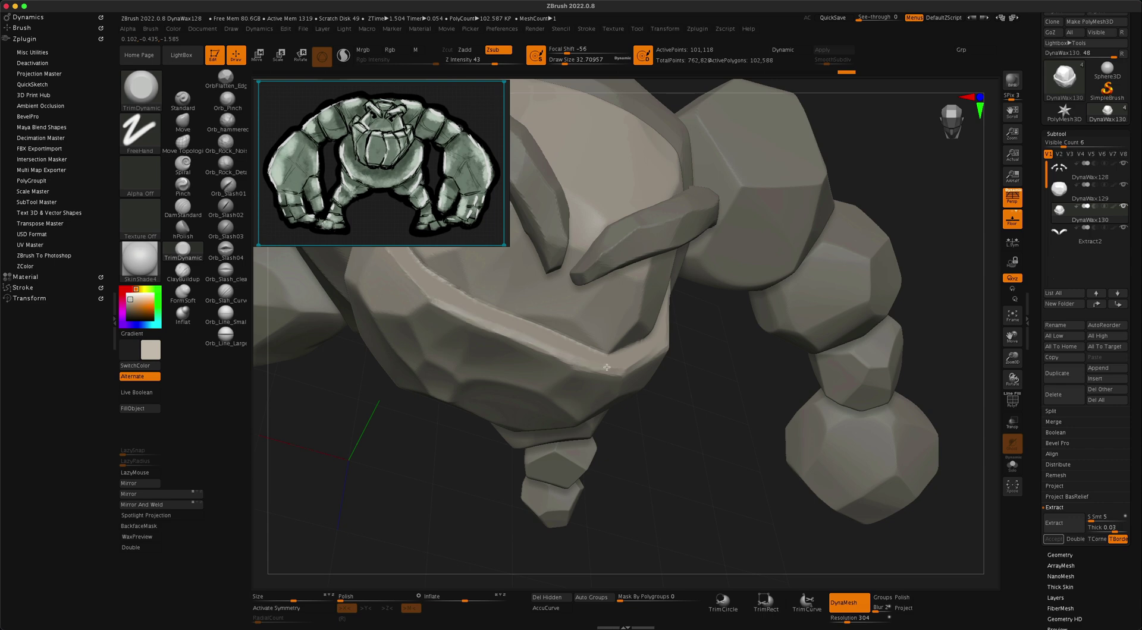
pyautogui.moveTo(612, 369)
pyautogui.keyDown('ctrl'); pyautogui.mouseDown(button='right')
pyautogui.moveTo(693, 426)
pyautogui.moveTo(773, 208)
pyautogui.mouseUp(button='right'); pyautogui.keyUp('ctrl')
pyautogui.moveTo(706, 275)
pyautogui.mouseDown(button='right')
pyautogui.moveTo(485, 467)
pyautogui.moveTo(512, 401)
pyautogui.moveTo(666, 442)
pyautogui.mouseUp(button='right')
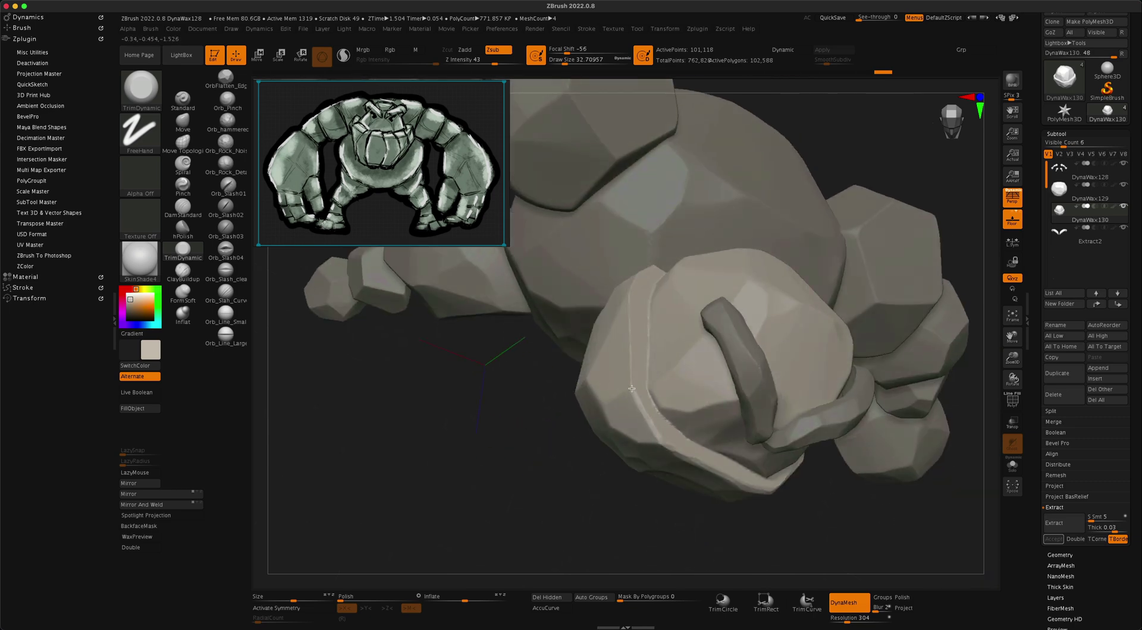
pyautogui.moveTo(631, 292); pyautogui.dragTo(629, 295, button='right')
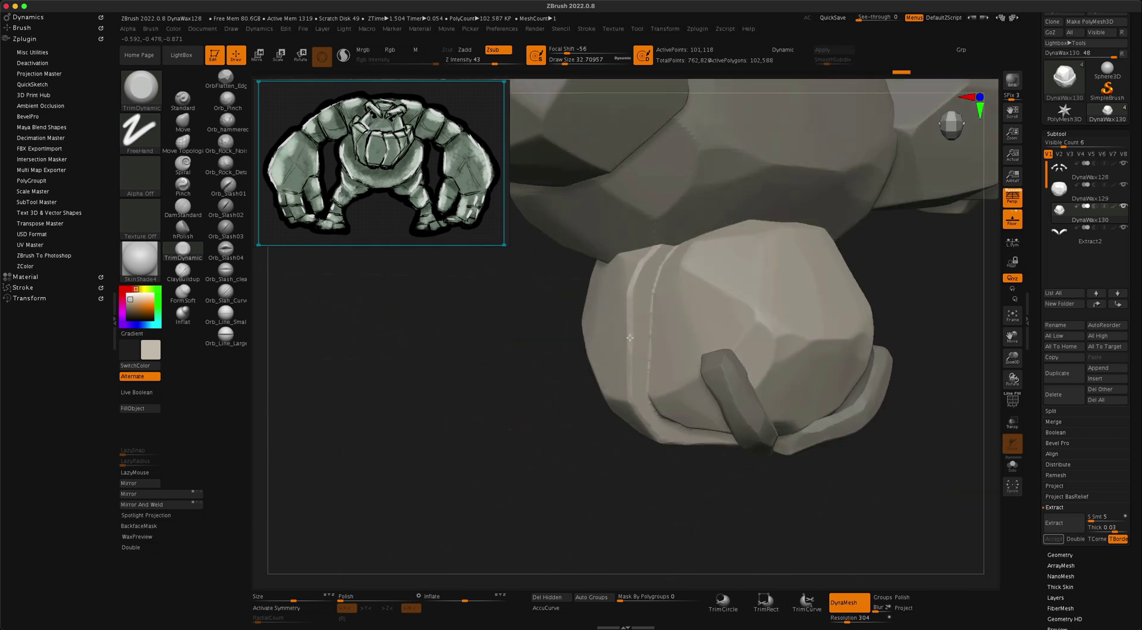
pyautogui.moveTo(579, 452); pyautogui.dragTo(416, 329, button='right')
# Carve the first jagged tooth grooves down one side of the jaw with DamStandard at a draw size of about 41
pyautogui.press('b')
pyautogui.press('d')
pyautogui.press('s')
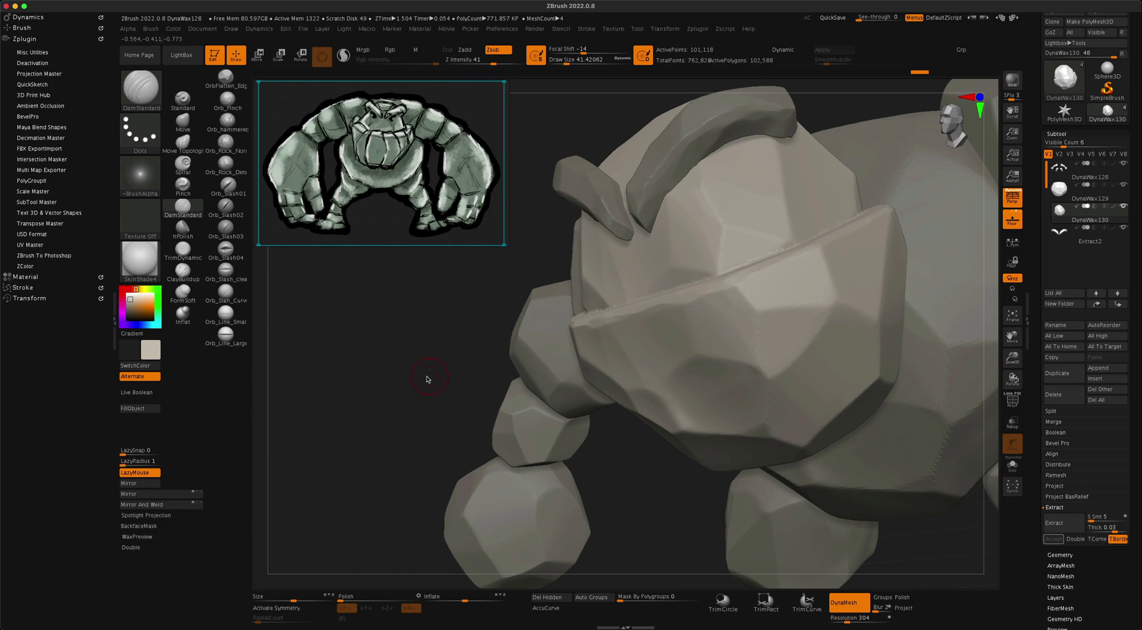
pyautogui.moveTo(544, 375); pyautogui.dragTo(568, 383)
pyautogui.moveTo(568, 382); pyautogui.dragTo(542, 424, button='right')
pyautogui.moveTo(848, 307); pyautogui.dragTo(696, 324, button='right')
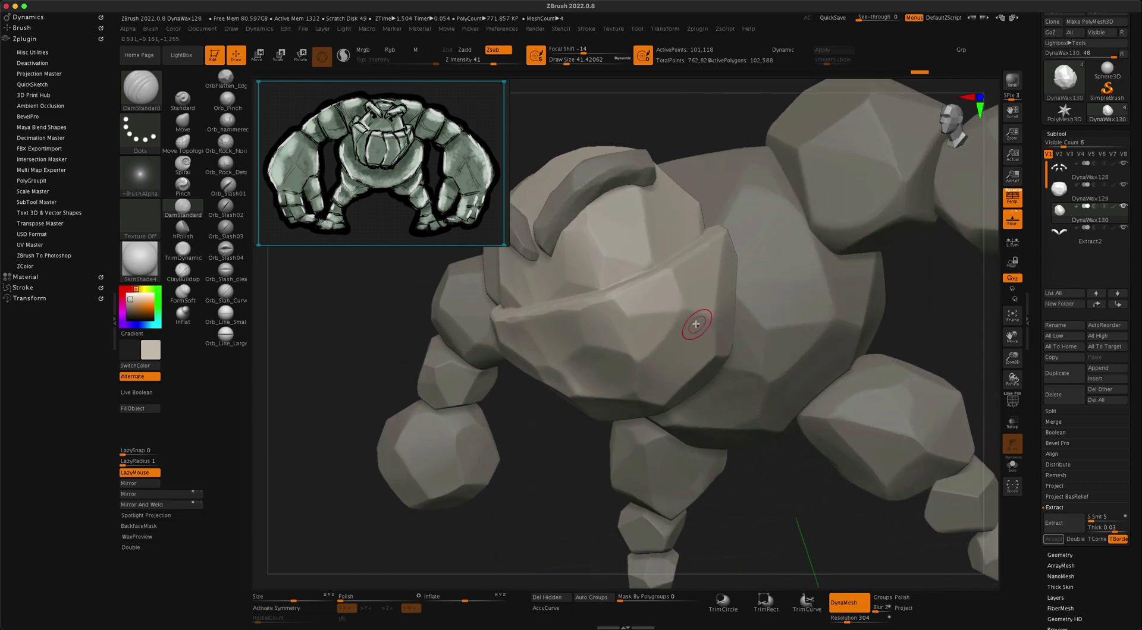
pyautogui.moveTo(613, 294); pyautogui.dragTo(641, 316, button='right')
pyautogui.moveTo(740, 430); pyautogui.dragTo(694, 286, button='right')
pyautogui.moveTo(719, 324); pyautogui.dragTo(705, 301, button='right')
pyautogui.moveTo(747, 437); pyautogui.dragTo(684, 440, button='right')
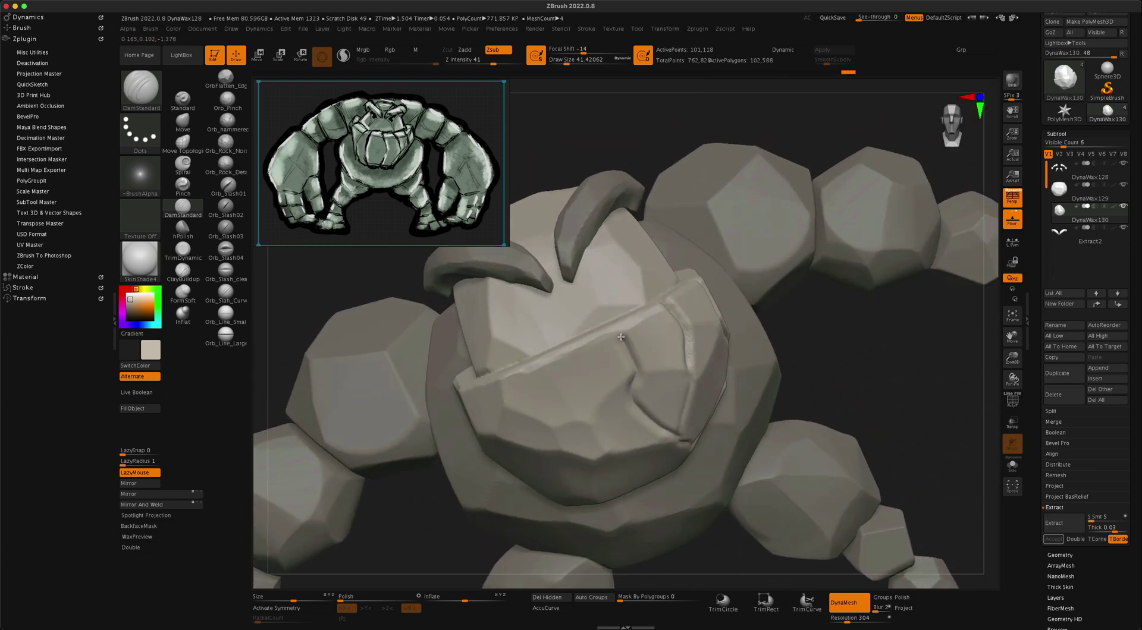
# Carve more jagged tooth grooves across the middle and opposite side of the jaw with DamStandard
pyautogui.moveTo(621, 337); pyautogui.dragTo(654, 357, button='right')
pyautogui.moveTo(812, 289); pyautogui.dragTo(611, 455, button='right')
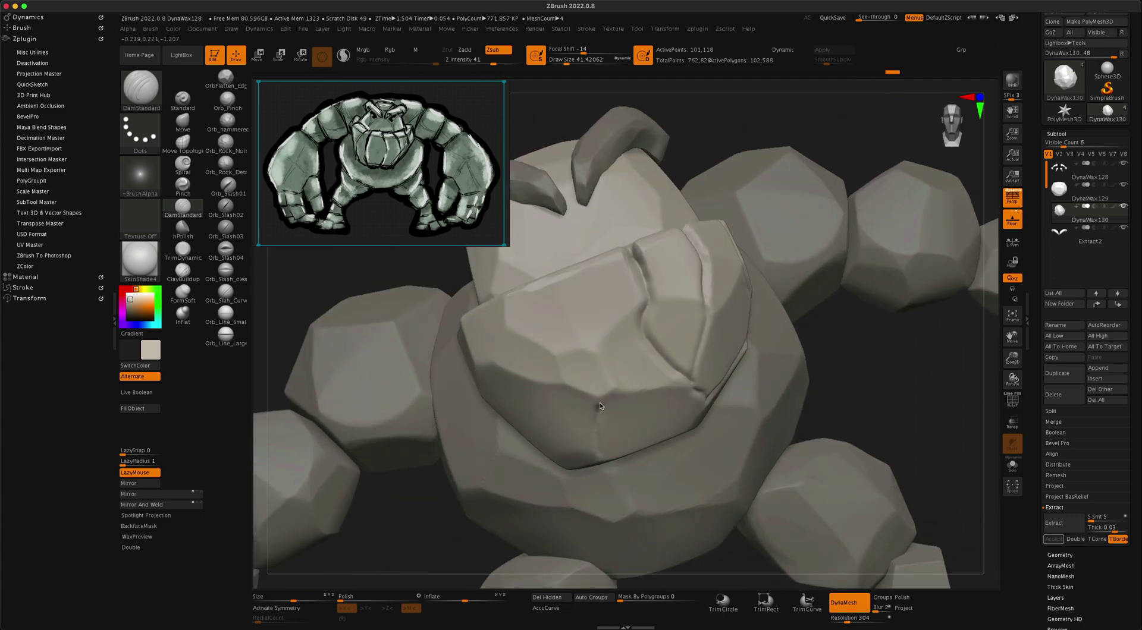
pyautogui.moveTo(557, 294); pyautogui.dragTo(630, 408, button='right')
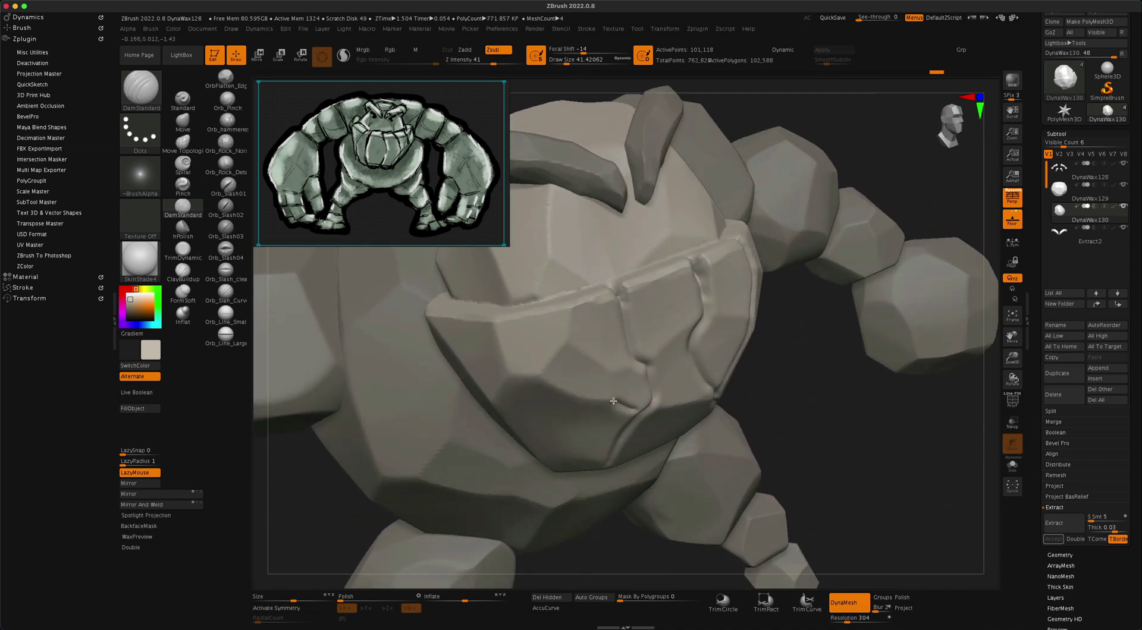
pyautogui.moveTo(613, 401); pyautogui.dragTo(572, 349)
pyautogui.moveTo(642, 410); pyautogui.dragTo(637, 414, button='right')
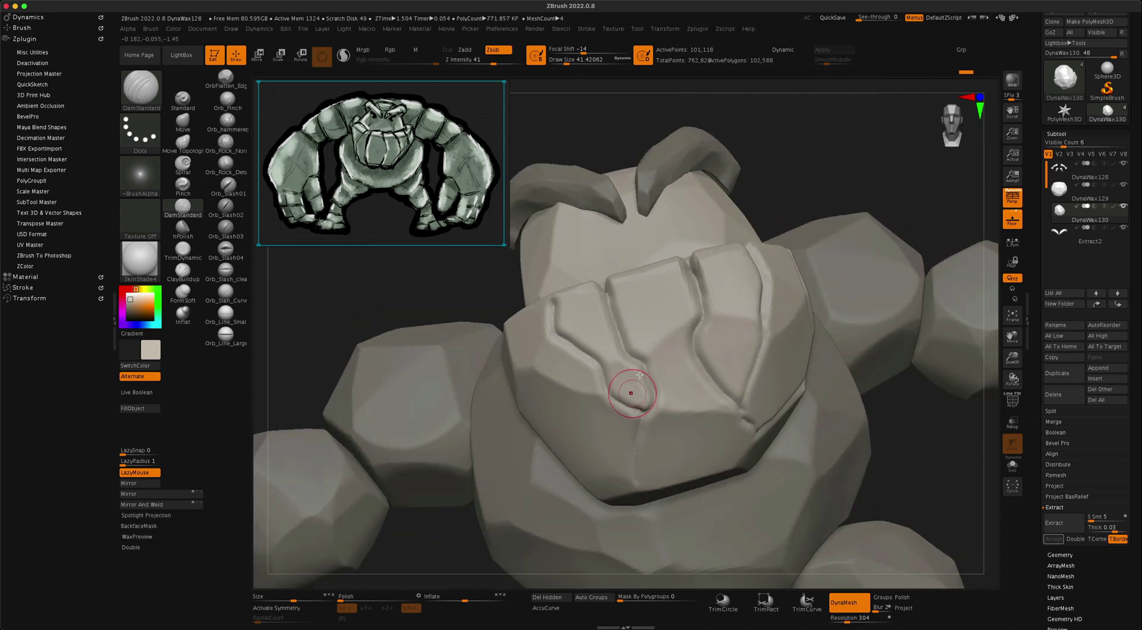
pyautogui.moveTo(474, 288); pyautogui.dragTo(600, 346, button='right')
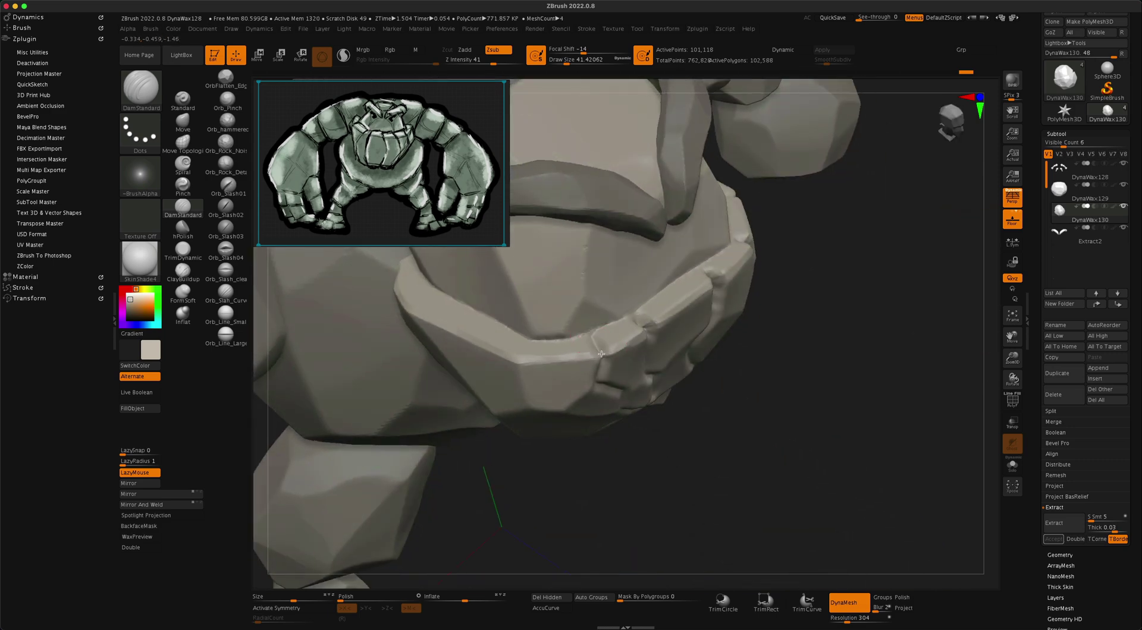
# Carry the tooth grooves over the jaw's upper rim so the teeth separate along the edge
pyautogui.moveTo(793, 389); pyautogui.dragTo(549, 342, button='right')
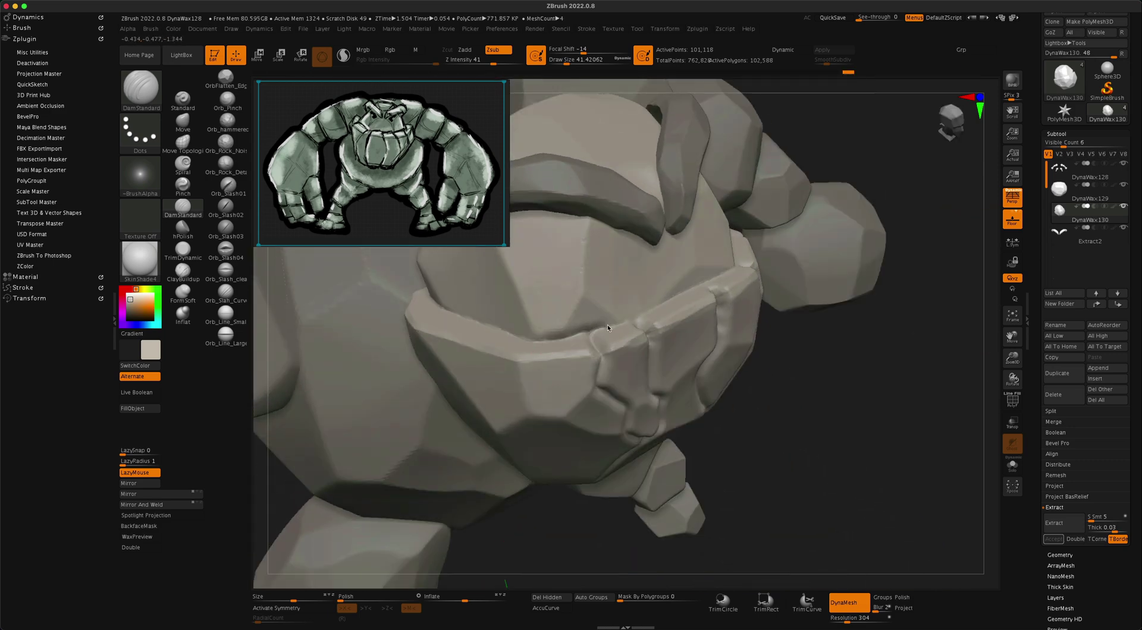
pyautogui.moveTo(818, 369); pyautogui.dragTo(636, 320, button='right')
pyautogui.moveTo(730, 282); pyautogui.dragTo(719, 281, button='right')
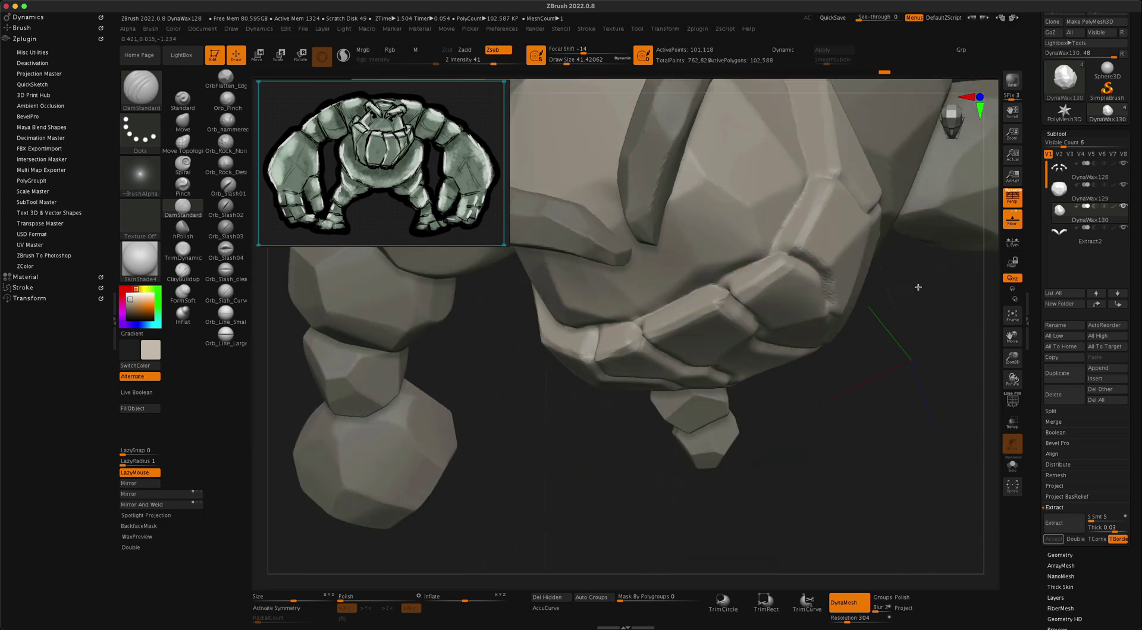
# Deepen the creases at the jaw's side and link the tooth grooves with a jagged line along their lower ends
pyautogui.moveTo(918, 288); pyautogui.dragTo(776, 247, button='right')
pyautogui.moveTo(945, 265); pyautogui.dragTo(754, 253, button='right')
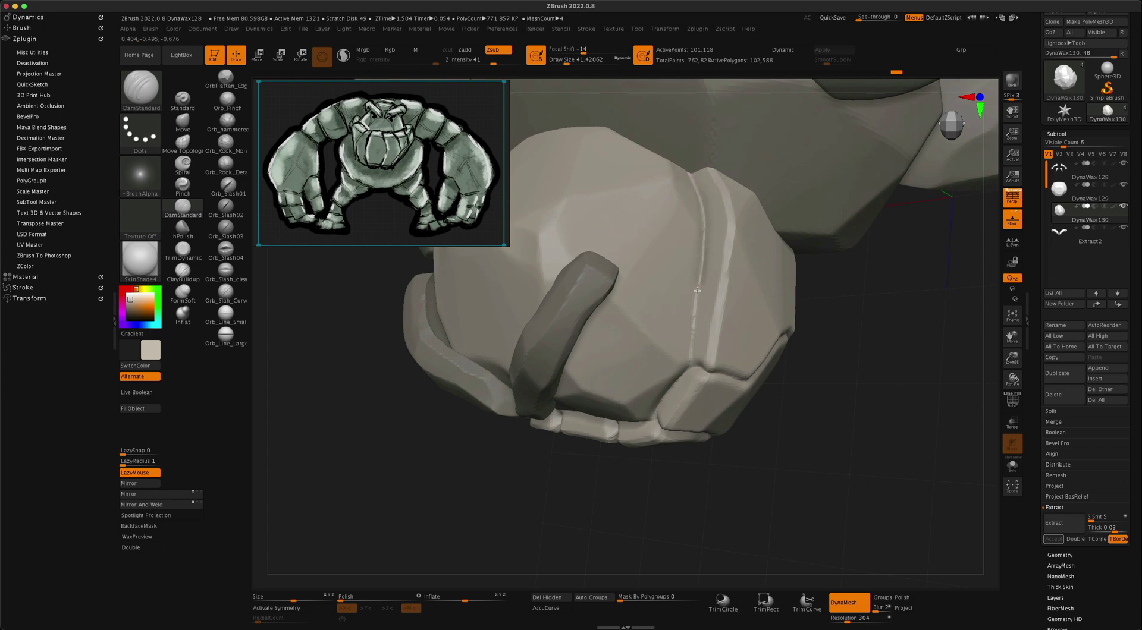
pyautogui.moveTo(852, 336); pyautogui.dragTo(648, 359)
pyautogui.moveTo(609, 279); pyautogui.dragTo(652, 364)
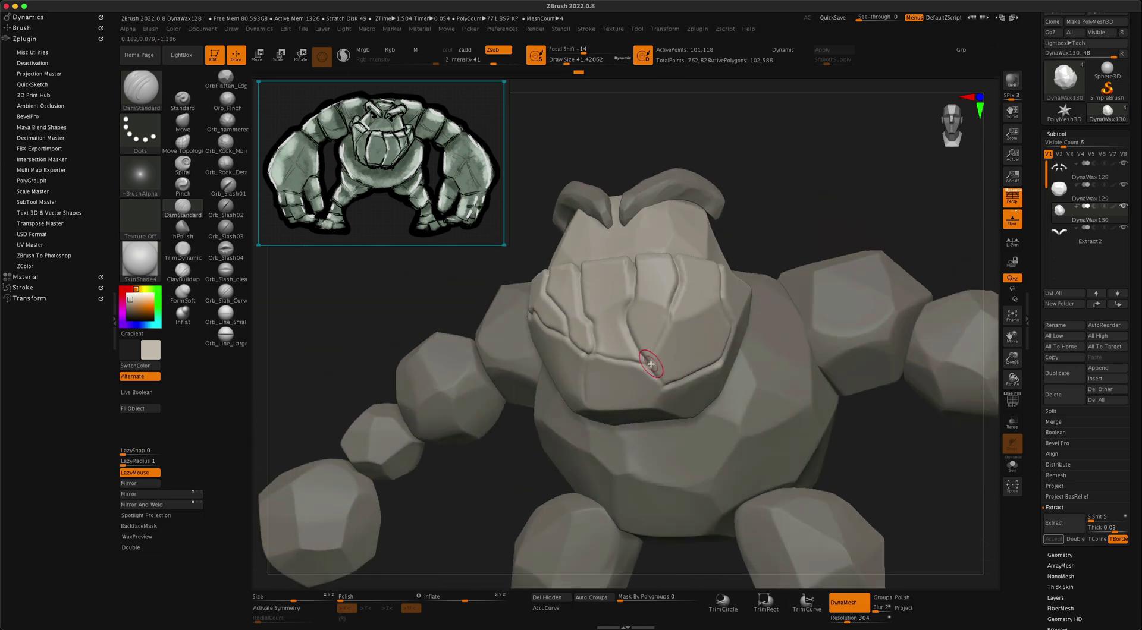
# Turn on X symmetry and carve slanted eye outlines beneath the brows with DamStandard
pyautogui.moveTo(866, 434); pyautogui.dragTo(643, 257)
pyautogui.press('x')
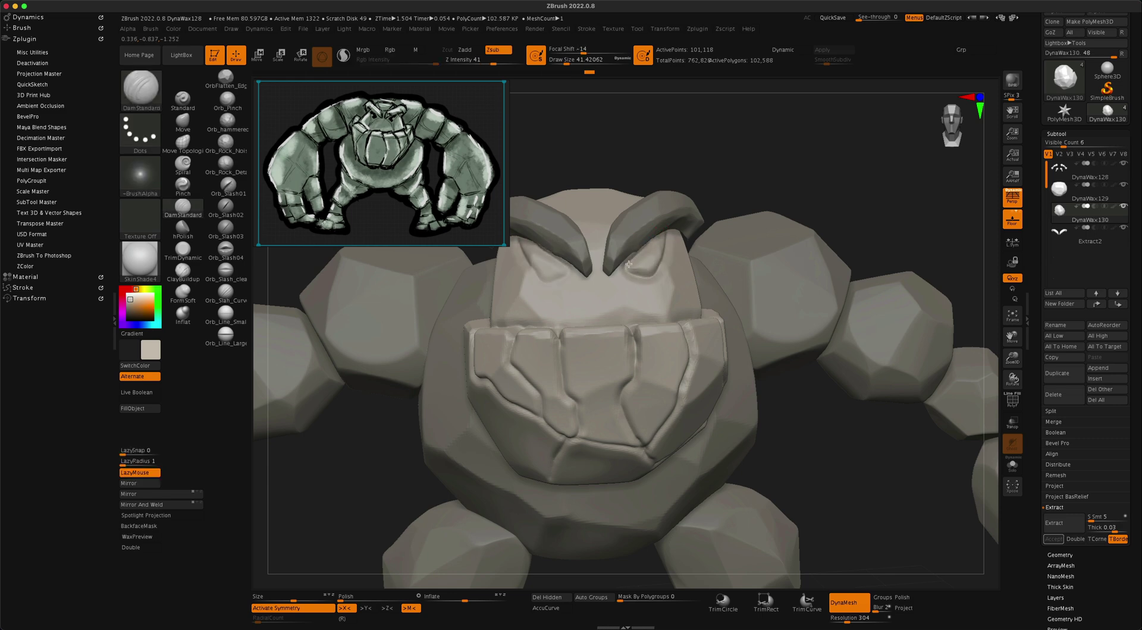
pyautogui.moveTo(665, 255); pyautogui.dragTo(588, 242, button='right')
# Flatten the eye surfaces with TrimDynamic at a draw size of about 33 and tighten their edges with the Pinch brush
pyautogui.press('b')
pyautogui.press('t')
pyautogui.press('d')
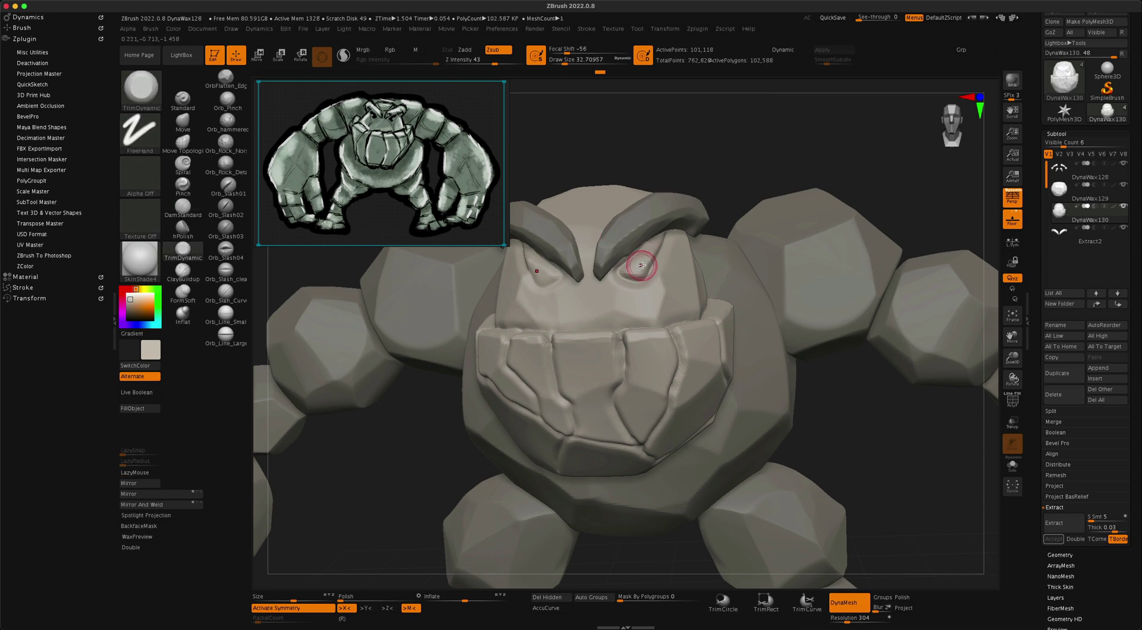
pyautogui.click(182, 186)
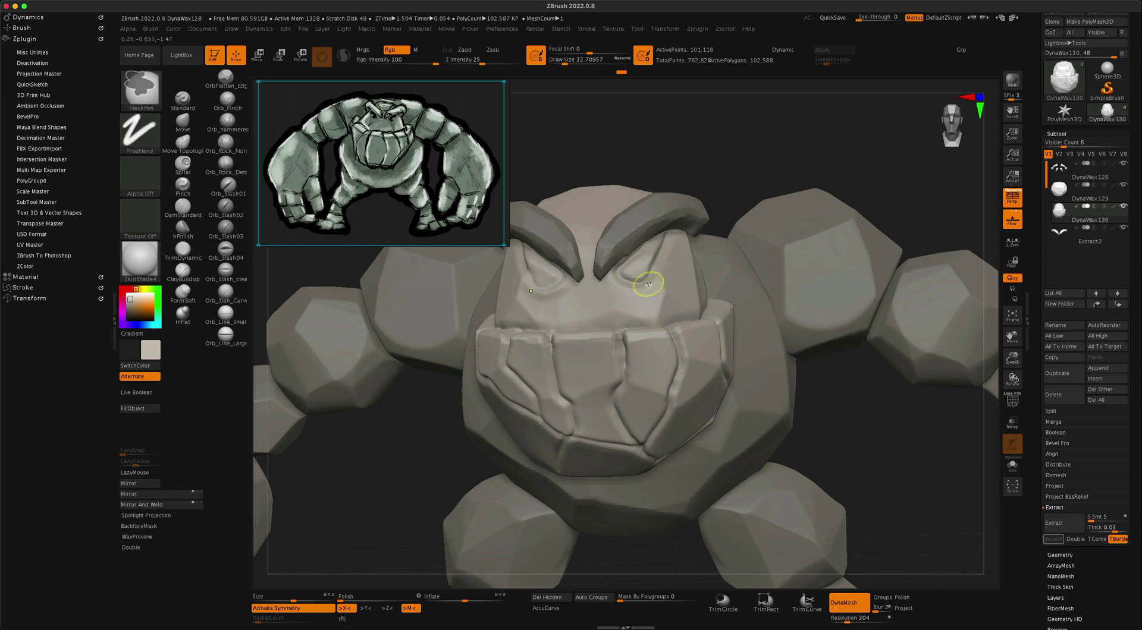
pyautogui.moveTo(556, 291); pyautogui.dragTo(522, 271, button='right')
# Sharpen the creases beneath both eyes with DamStandard at a draw size of about 41
pyautogui.press('b')
pyautogui.press('d')
pyautogui.press('s')
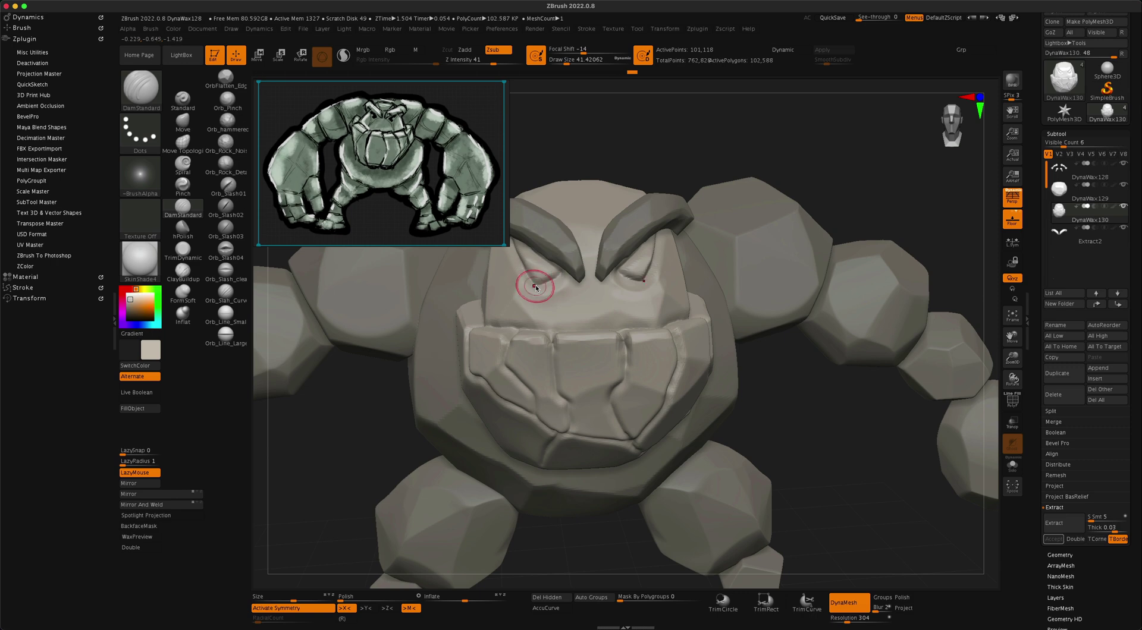
pyautogui.press('f')
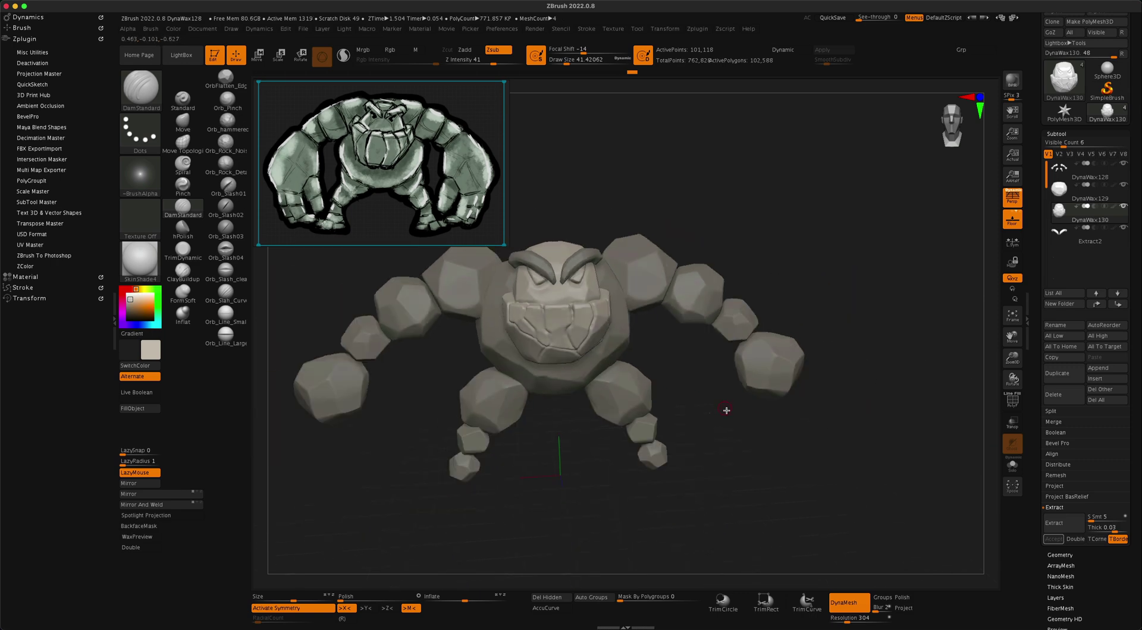
pyautogui.moveTo(726, 410)
pyautogui.mouseDown(button='right')
pyautogui.moveTo(770, 415)
pyautogui.moveTo(730, 423)
pyautogui.moveTo(769, 439)
pyautogui.moveTo(738, 421)
pyautogui.mouseUp(button='right')
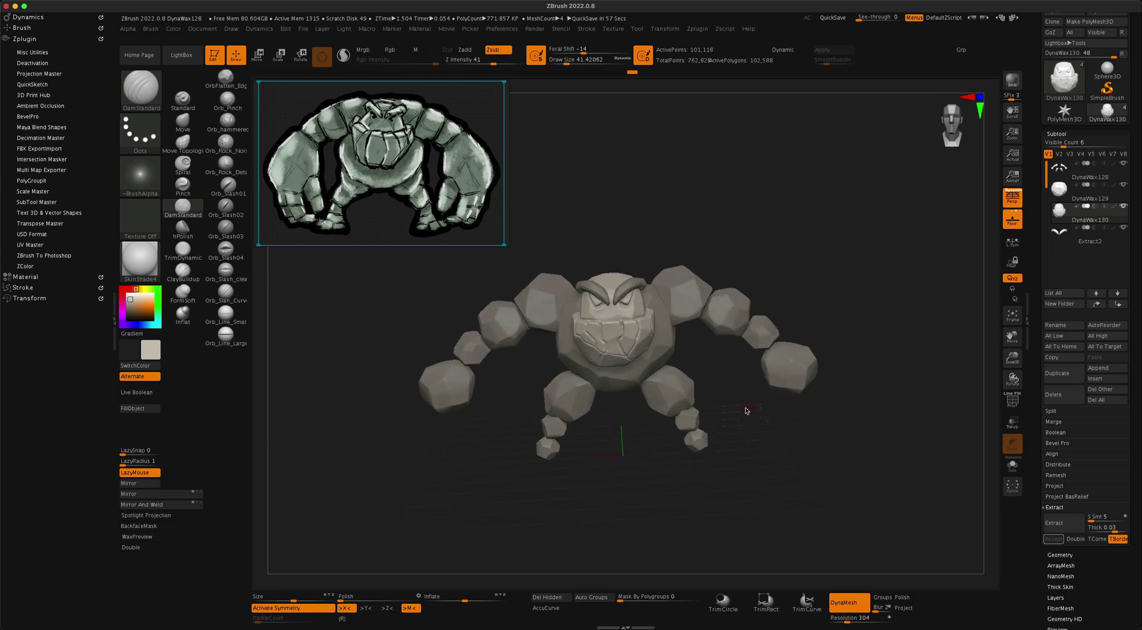
# Adjust the shape of the carved jaw and teeth with the Move brush at a draw size of about 80
pyautogui.press('f')
pyautogui.press('b')
pyautogui.press('m')
pyautogui.press('v')
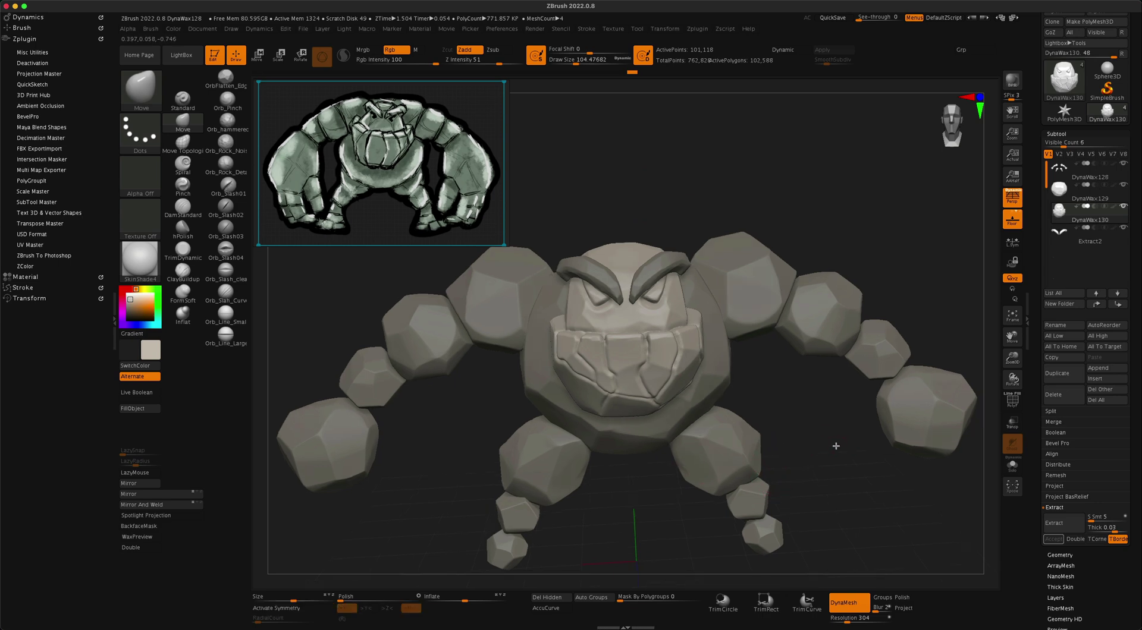
pyautogui.moveTo(836, 446); pyautogui.dragTo(832, 437, button='right')
pyautogui.keyDown('ctrl'); pyautogui.moveTo(790, 383); pyautogui.dragTo(674, 344, button='right'); pyautogui.keyUp('ctrl')
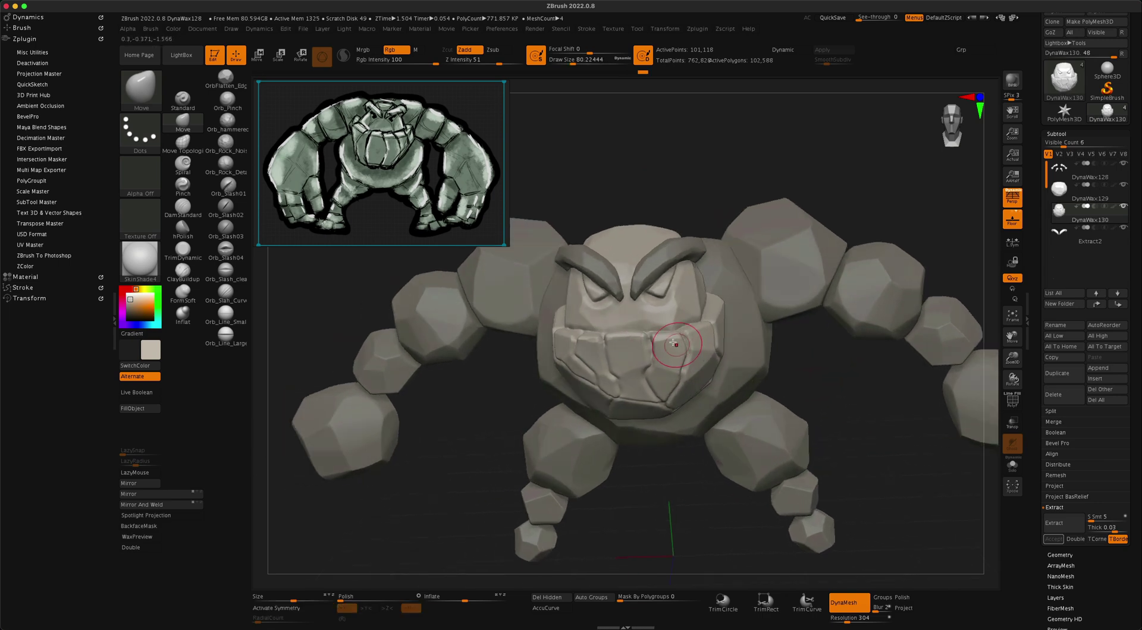
pyautogui.moveTo(750, 354); pyautogui.dragTo(798, 464, button='right')
pyautogui.moveTo(720, 359); pyautogui.dragTo(752, 339, button='right')
# Duplicate the torso boulder, raise the copy to the top of the head, and squash it into a flat slab
pyautogui.click(1054, 539)
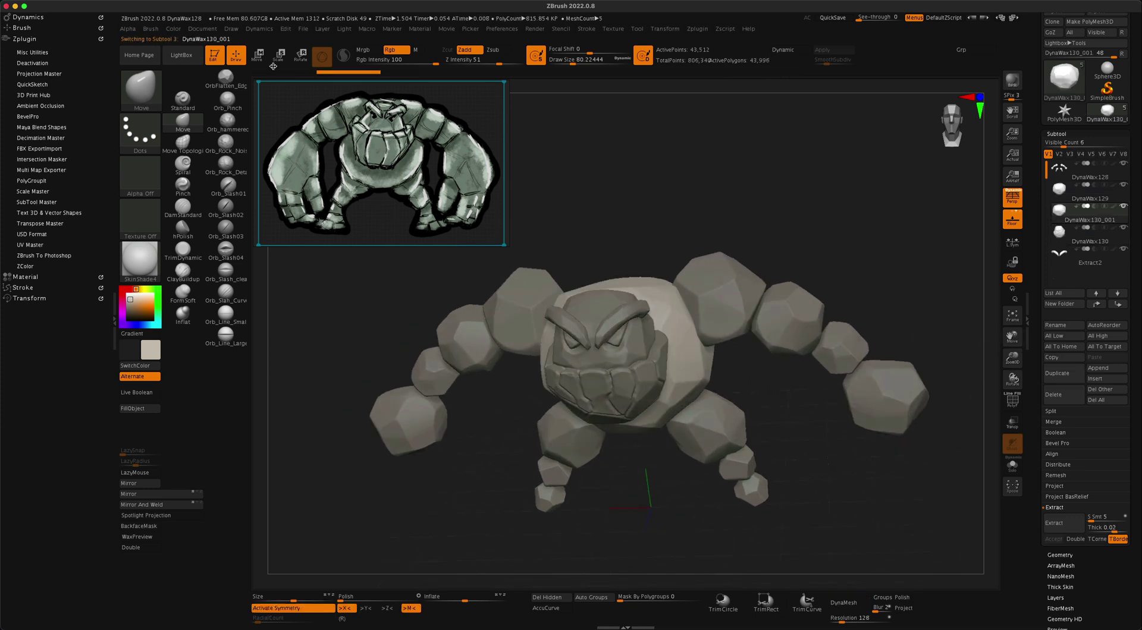
pyautogui.press('w')
pyautogui.moveTo(642, 196); pyautogui.dragTo(649, 171, button='right')
pyautogui.click(622, 346)
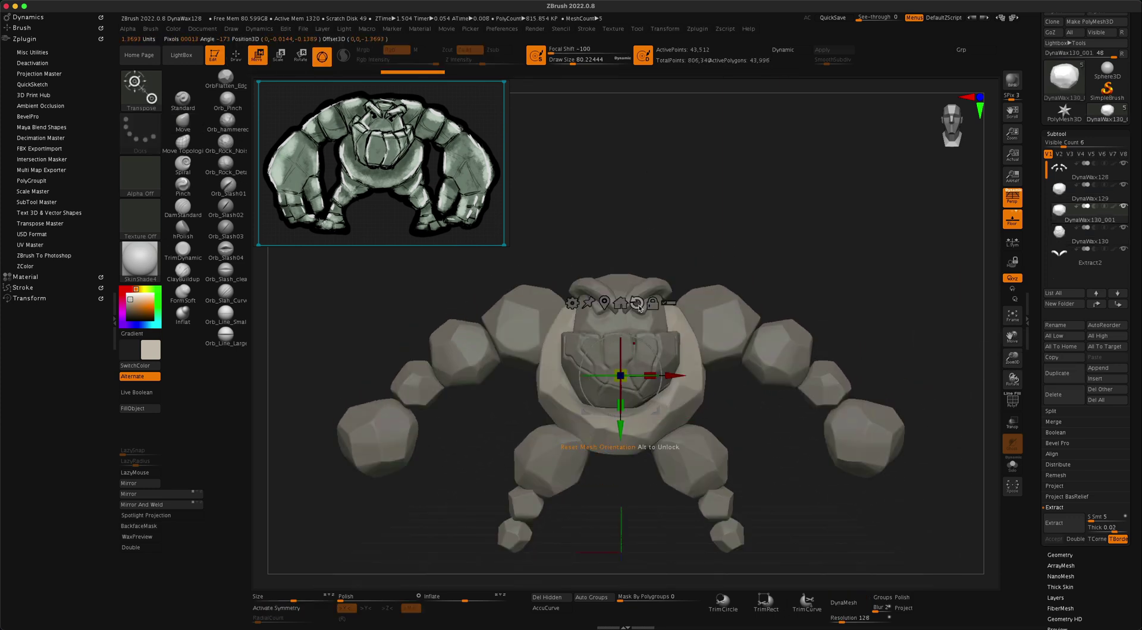
pyautogui.moveTo(623, 387); pyautogui.dragTo(625, 280)
pyautogui.moveTo(731, 279); pyautogui.dragTo(686, 261)
pyautogui.moveTo(621, 373); pyautogui.dragTo(620, 340)
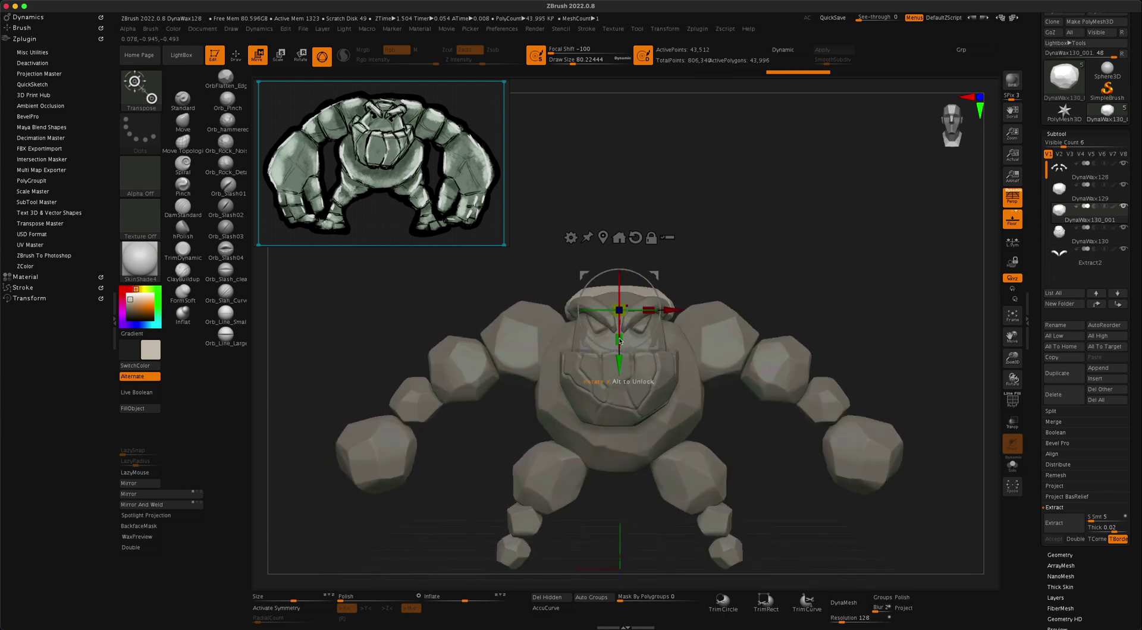
pyautogui.moveTo(743, 280)
pyautogui.mouseDown()
pyautogui.moveTo(845, 298)
pyautogui.moveTo(916, 286)
pyautogui.mouseUp()
pyautogui.press('q')
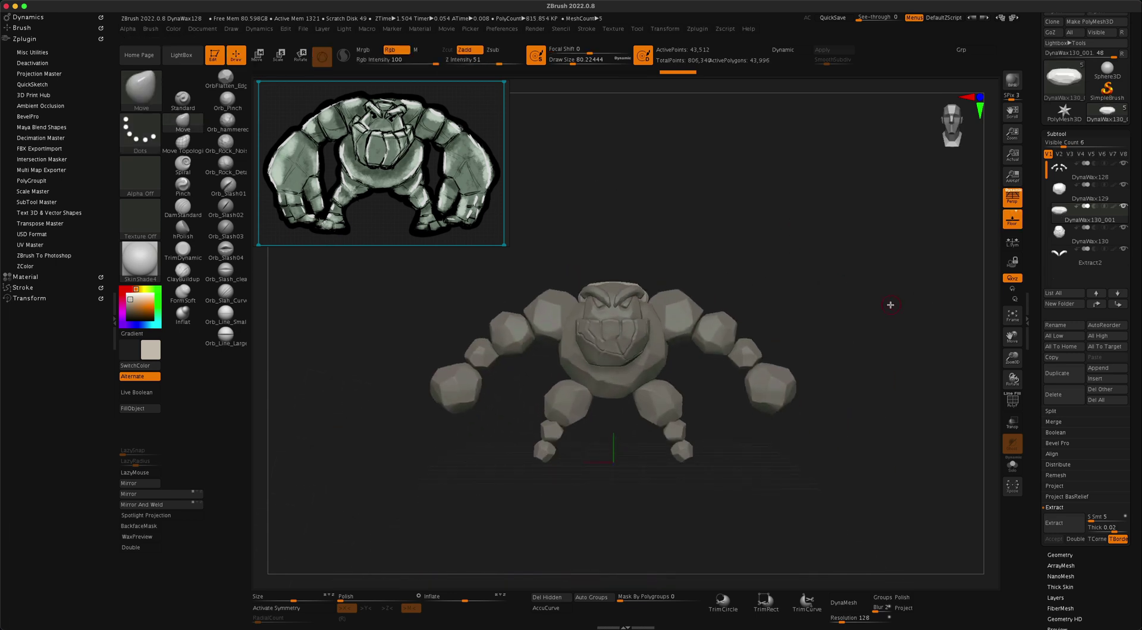
# Select the head subtool with the carved teeth and open its ClayPolish geometry settings
pyautogui.click(1083, 256)
pyautogui.moveTo(865, 314); pyautogui.dragTo(809, 301)
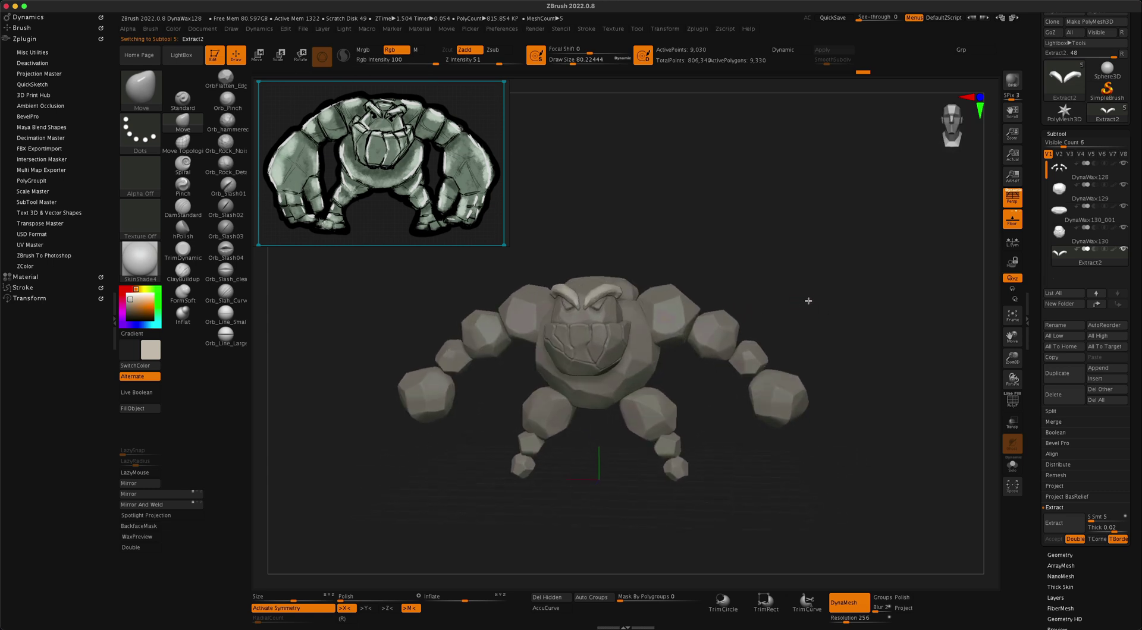
pyautogui.press('f')
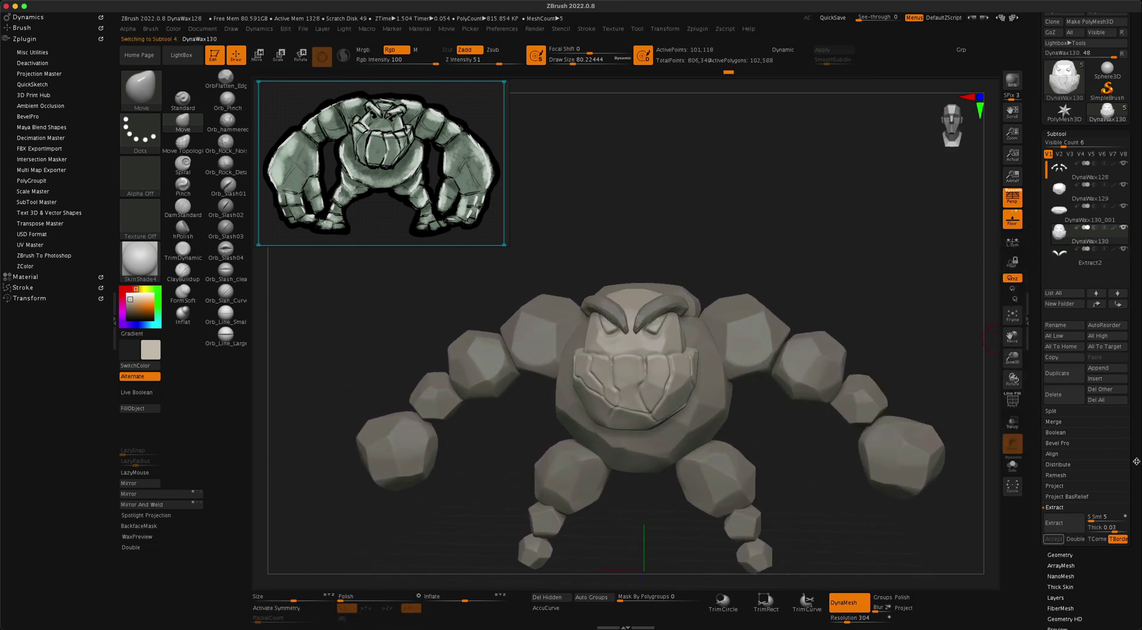
pyautogui.scroll(-3, 1138, 458)
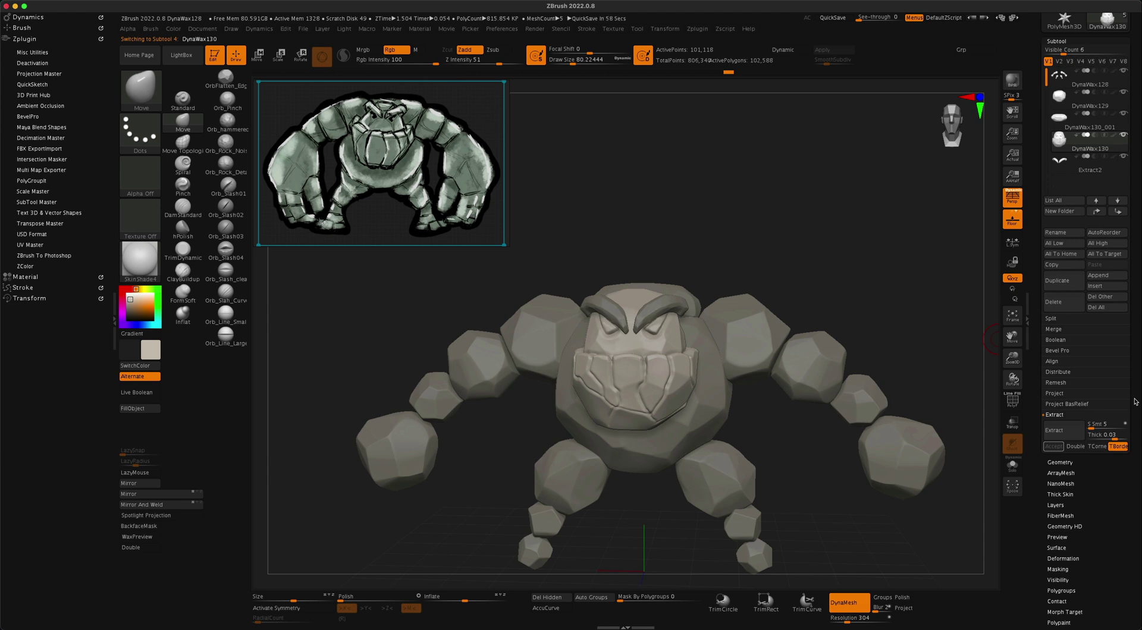
pyautogui.click(1073, 463)
pyautogui.click(1059, 191)
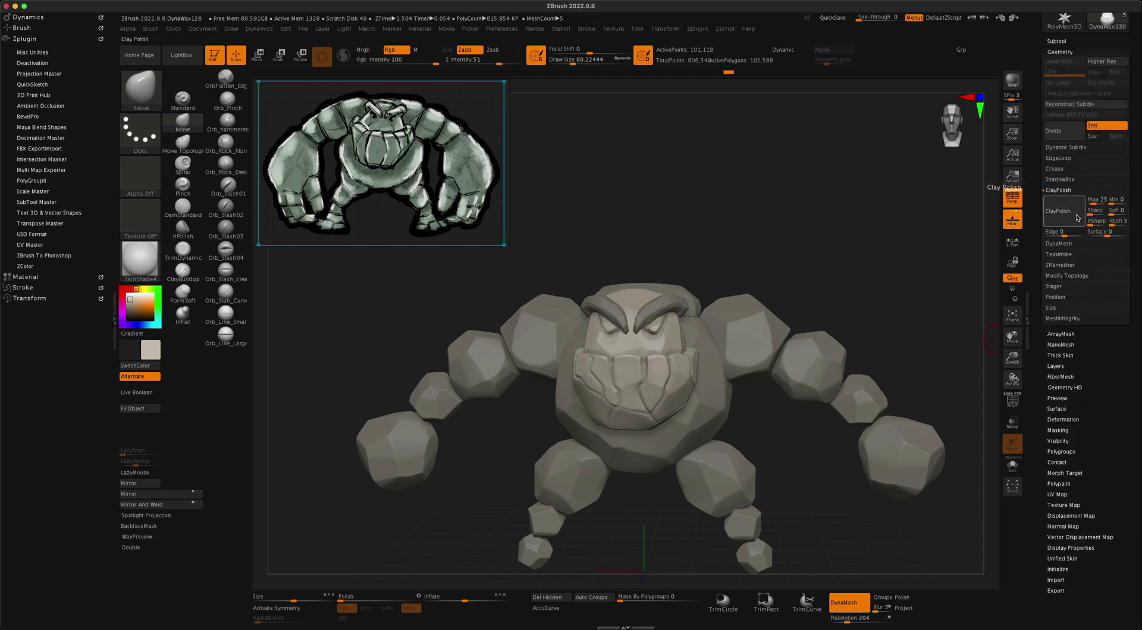
# Try several MatCap and standard materials on the golem and assign the PolySkin material
pyautogui.moveTo(876, 250); pyautogui.dragTo(860, 271)
pyautogui.click(140, 262)
pyautogui.click(449, 257)
pyautogui.moveTo(700, 234)
pyautogui.mouseDown()
pyautogui.moveTo(745, 234)
pyautogui.moveTo(723, 237)
pyautogui.mouseUp()
pyautogui.click(141, 264)
pyautogui.click(232, 324)
pyautogui.click(140, 262)
pyautogui.click(194, 326)
pyautogui.click(141, 262)
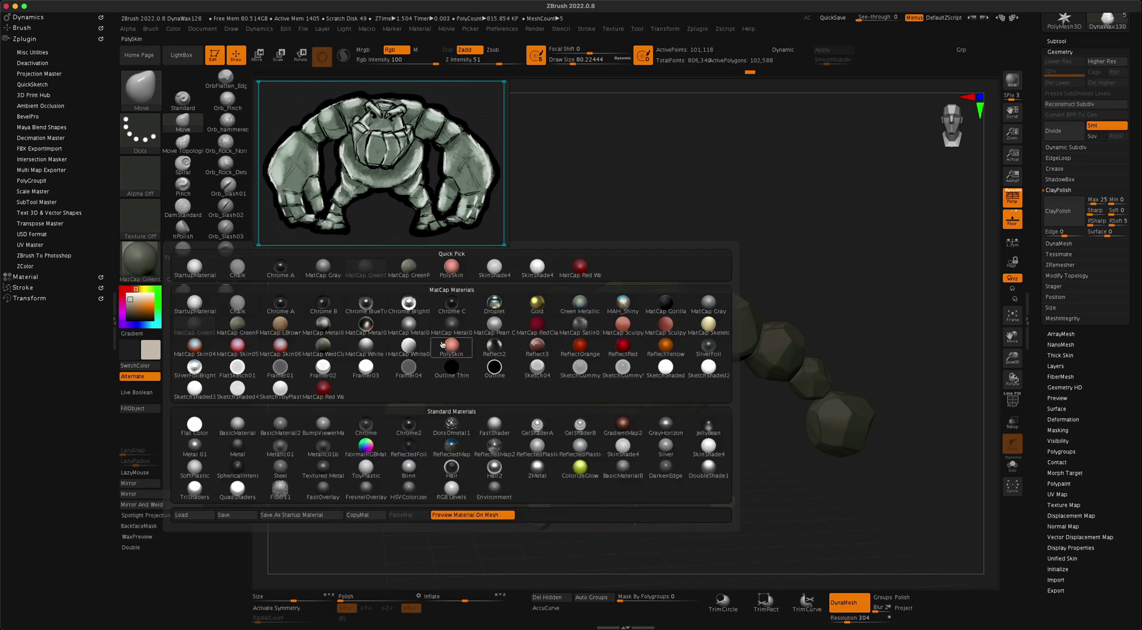
pyautogui.click(181, 310)
# Desaturate the PolySkin material by setting its Saturation A modifier to -1
pyautogui.click(26, 277)
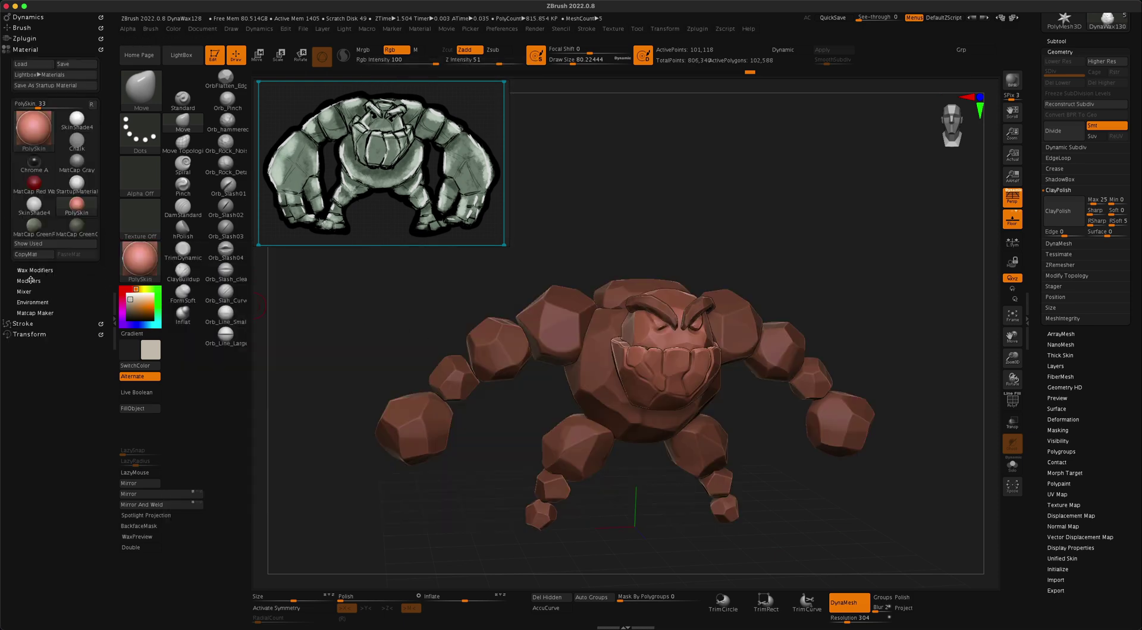
pyautogui.click(28, 281)
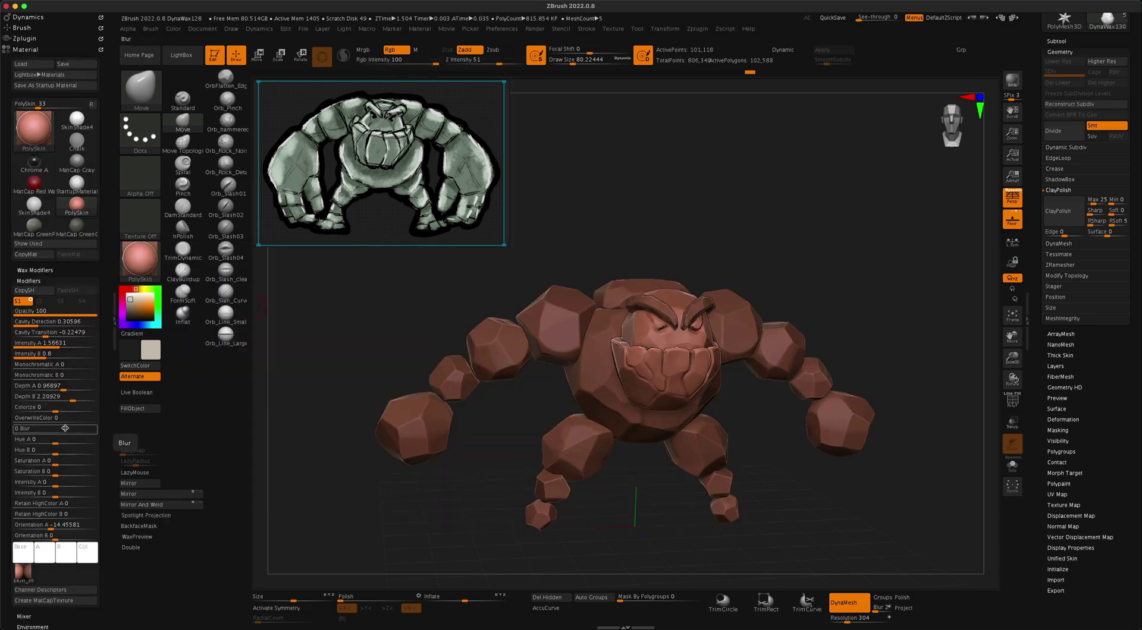
pyautogui.moveTo(56, 460); pyautogui.dragTo(17, 461)
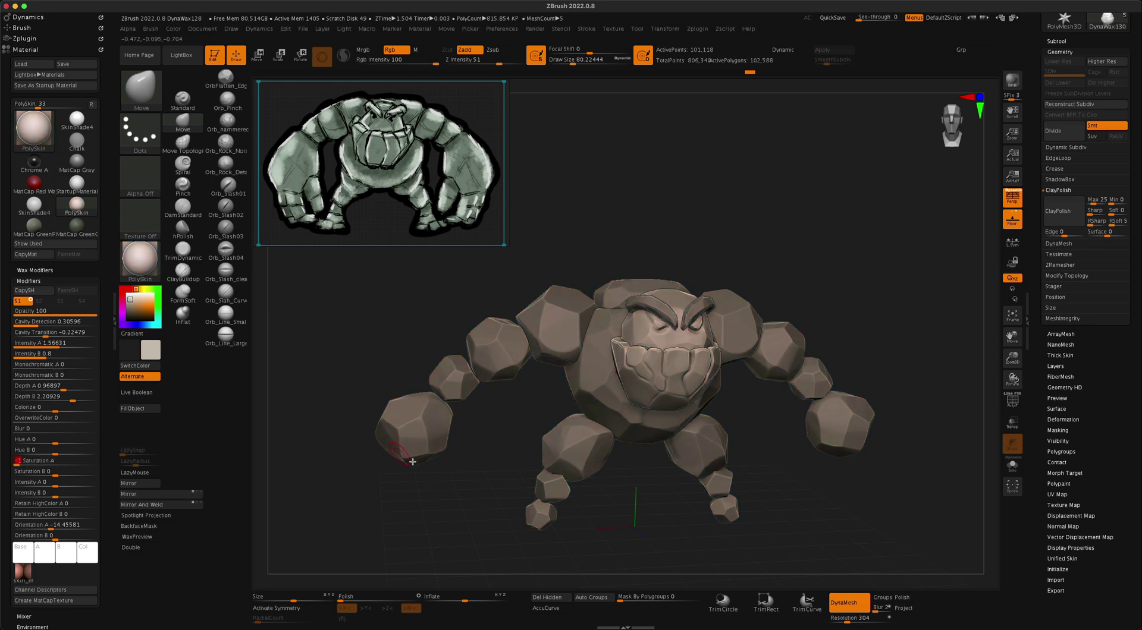
pyautogui.moveTo(483, 503); pyautogui.dragTo(767, 498)
# Adjust the proportions of the head and jaw with the Move brush at draw sizes between about 222 and 324
pyautogui.click(1057, 41)
pyautogui.press(']')
pyautogui.press(']')
pyautogui.press(']')
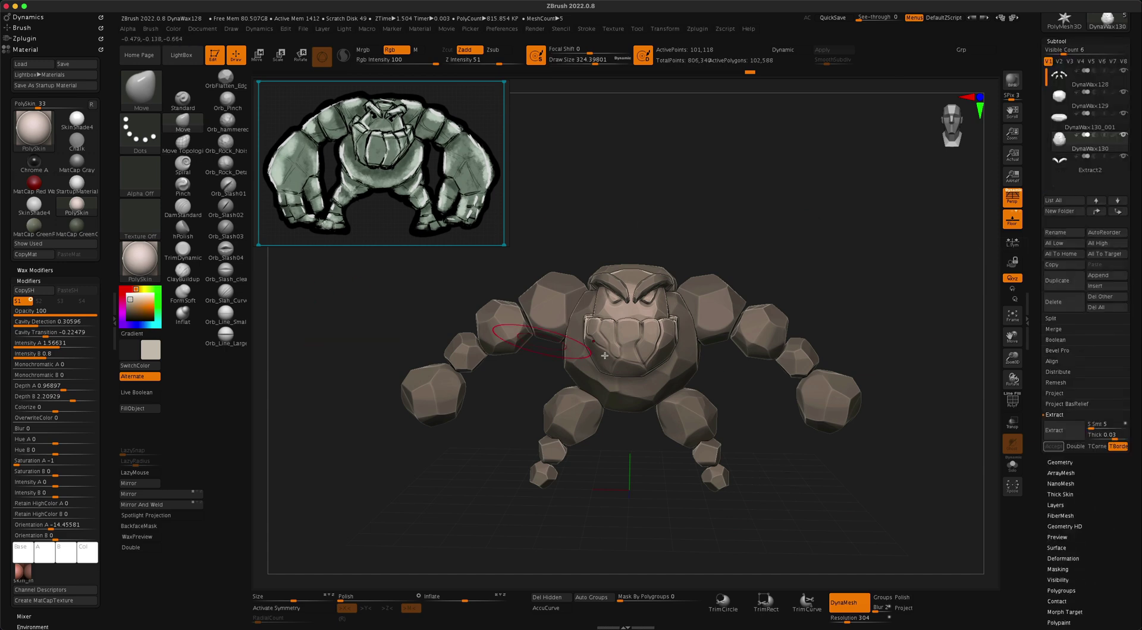
pyautogui.moveTo(757, 395)
pyautogui.mouseDown()
pyautogui.moveTo(589, 342)
pyautogui.moveTo(726, 398)
pyautogui.moveTo(707, 376)
pyautogui.mouseUp()
pyautogui.press('[')
pyautogui.press('[')
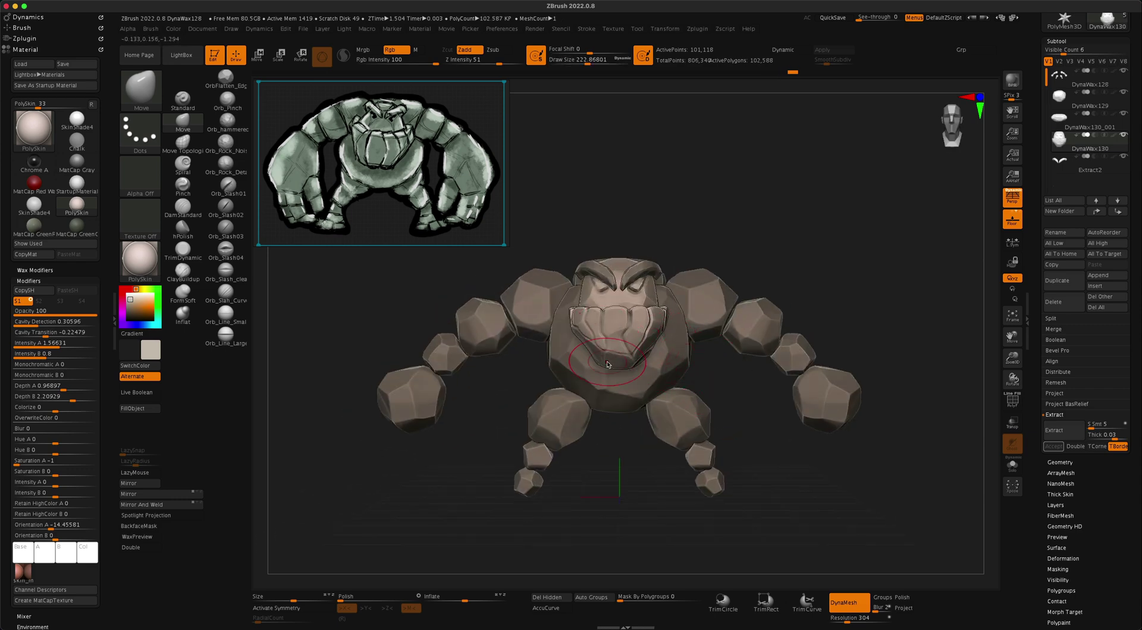
pyautogui.moveTo(672, 349)
pyautogui.mouseDown()
pyautogui.moveTo(740, 377)
pyautogui.moveTo(656, 311)
pyautogui.mouseUp()
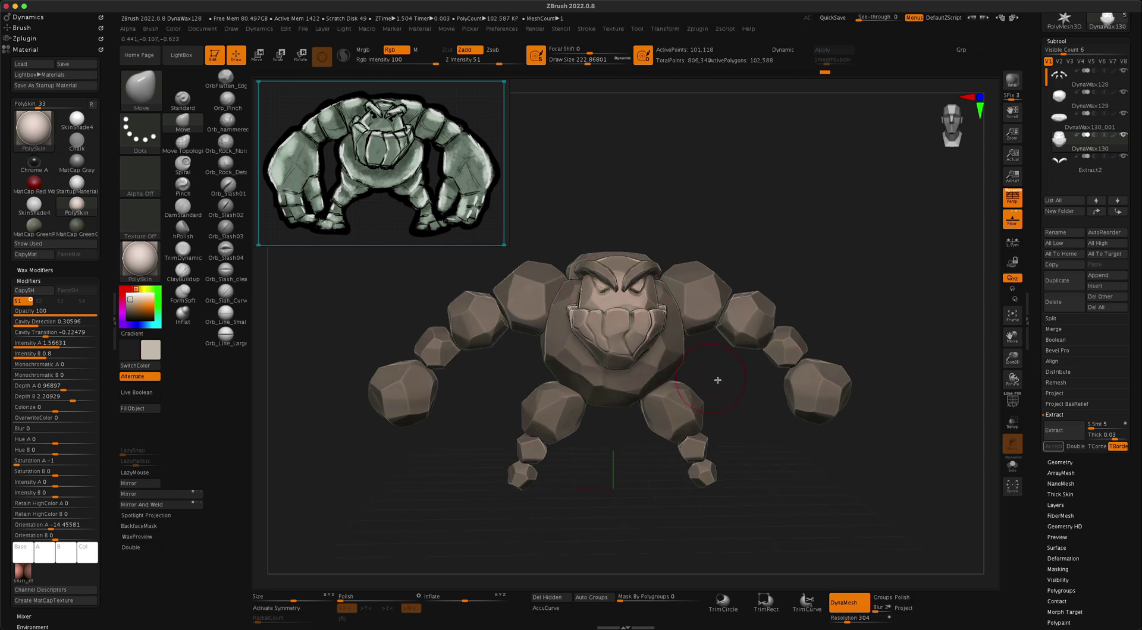
pyautogui.moveTo(718, 380); pyautogui.dragTo(662, 296)
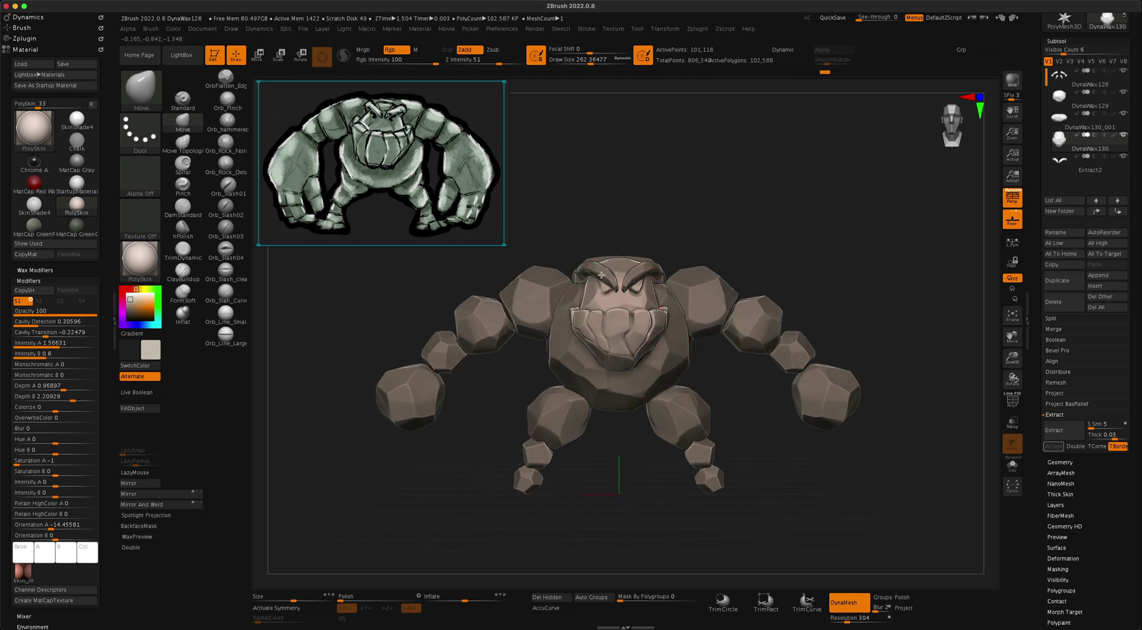
pyautogui.moveTo(605, 296)
pyautogui.mouseDown()
pyautogui.moveTo(744, 403)
pyautogui.moveTo(725, 392)
pyautogui.moveTo(744, 416)
pyautogui.moveTo(732, 419)
pyautogui.mouseUp()
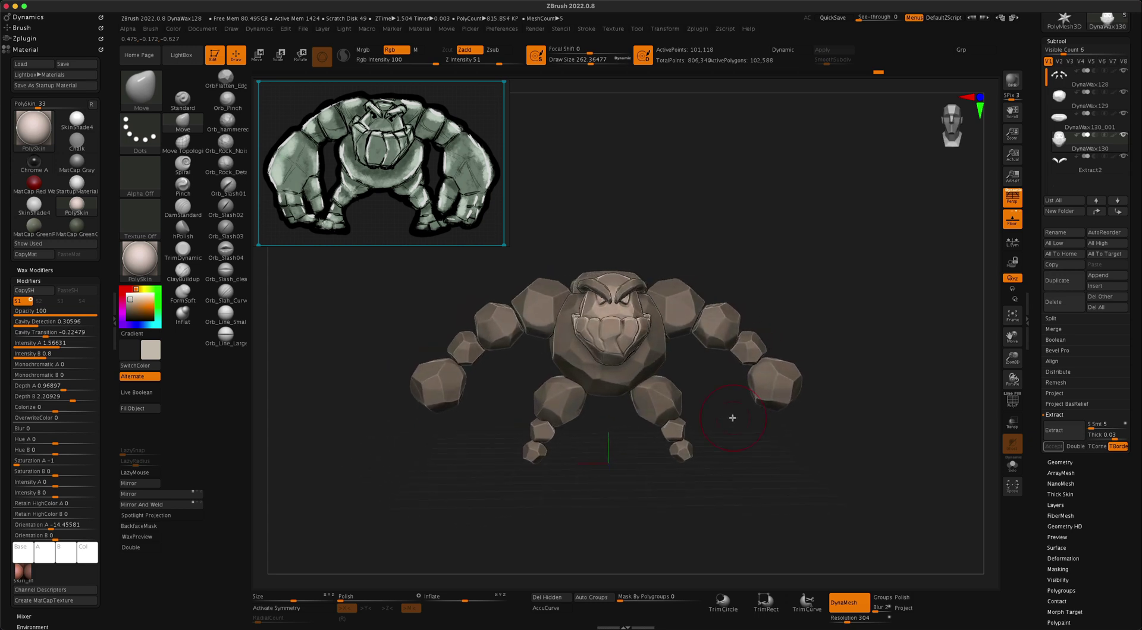
# Select the limbs subtool and stretch the fist boulders down into long, heavy forearms with the Move brush at about size 330
pyautogui.keyDown('alt'); pyautogui.click(722, 339); pyautogui.keyUp('alt')
pyautogui.moveTo(765, 378)
pyautogui.mouseDown()
pyautogui.moveTo(757, 357)
pyautogui.moveTo(726, 415)
pyautogui.moveTo(709, 395)
pyautogui.moveTo(757, 408)
pyautogui.moveTo(743, 374)
pyautogui.moveTo(805, 400)
pyautogui.mouseUp()
pyautogui.press('f')
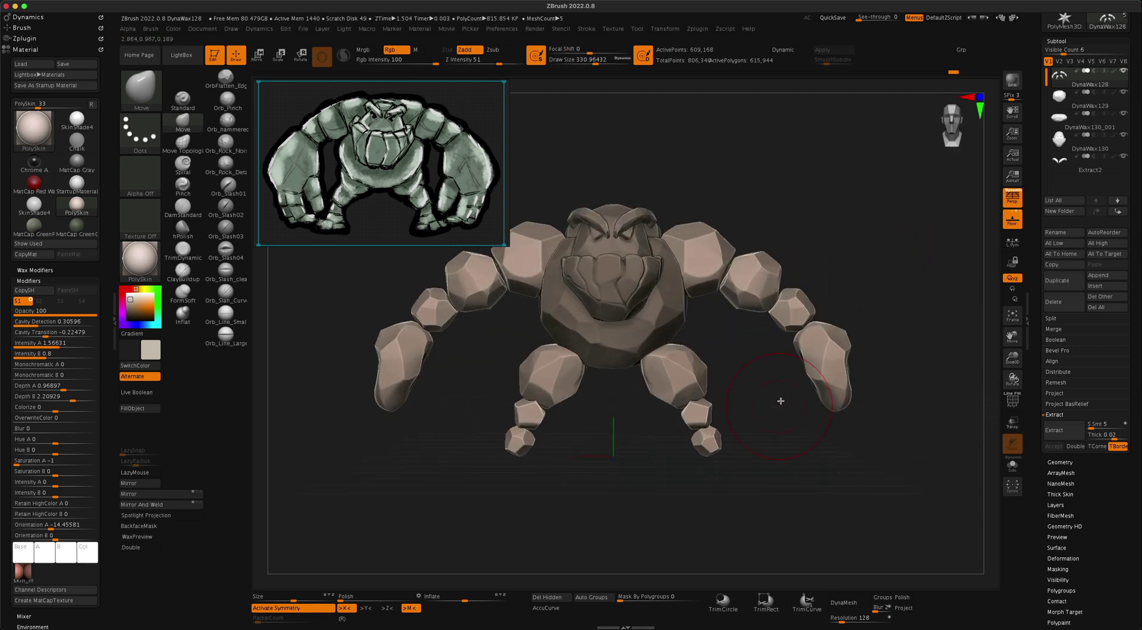
pyautogui.moveTo(740, 242)
pyautogui.mouseDown()
pyautogui.moveTo(689, 255)
pyautogui.moveTo(777, 222)
pyautogui.mouseUp()
pyautogui.moveTo(799, 319)
pyautogui.mouseDown()
pyautogui.moveTo(826, 327)
pyautogui.moveTo(805, 433)
pyautogui.moveTo(765, 434)
pyautogui.moveTo(762, 459)
pyautogui.mouseUp()
# Select the torso boulder and reshape its back and sides with the Move brush at a draw size of about 286
pyautogui.keyDown('alt'); pyautogui.click(730, 365); pyautogui.keyUp('alt')
pyautogui.moveTo(730, 364); pyautogui.dragTo(809, 357)
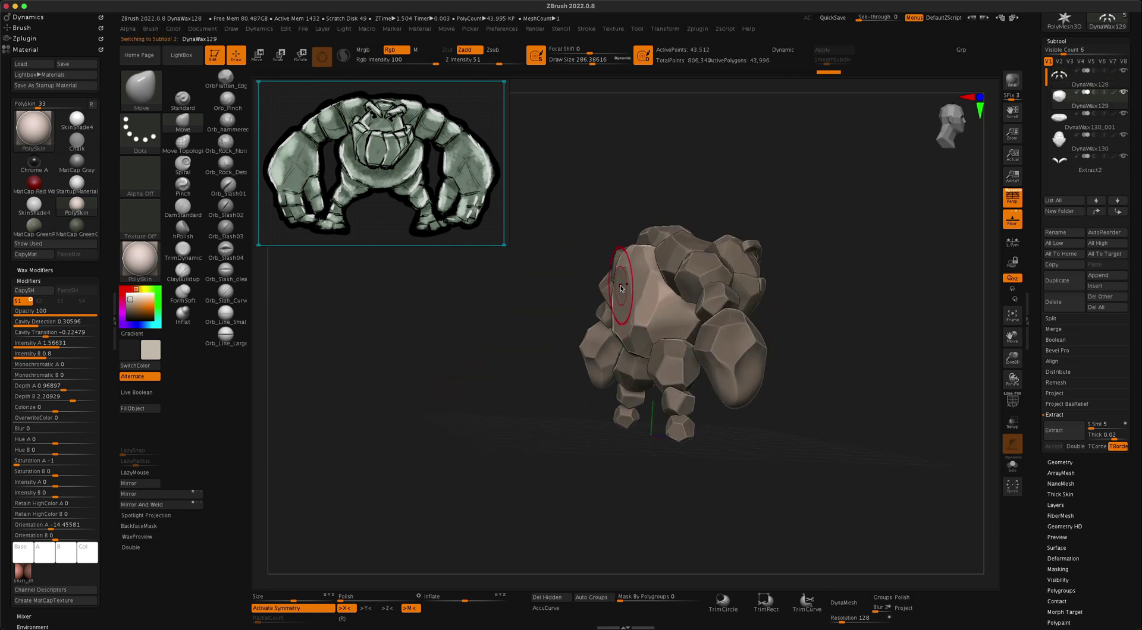
pyautogui.moveTo(625, 342); pyautogui.dragTo(663, 333, button='right')
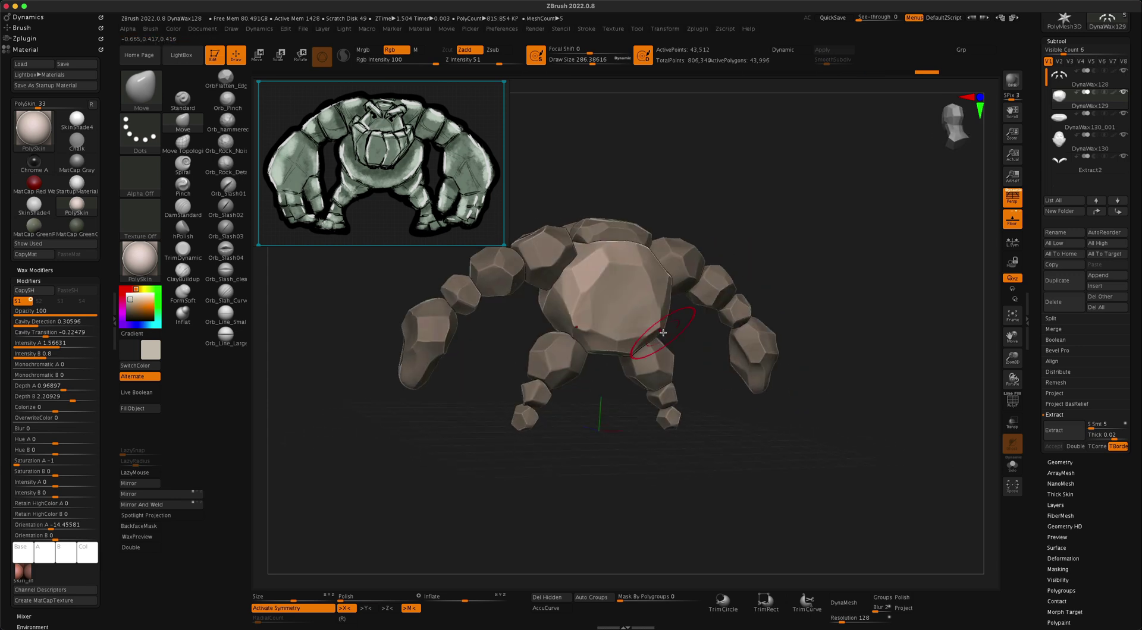
pyautogui.moveTo(643, 387); pyautogui.dragTo(713, 453, button='right')
pyautogui.click(919, 5)
pyautogui.click(924, 31)
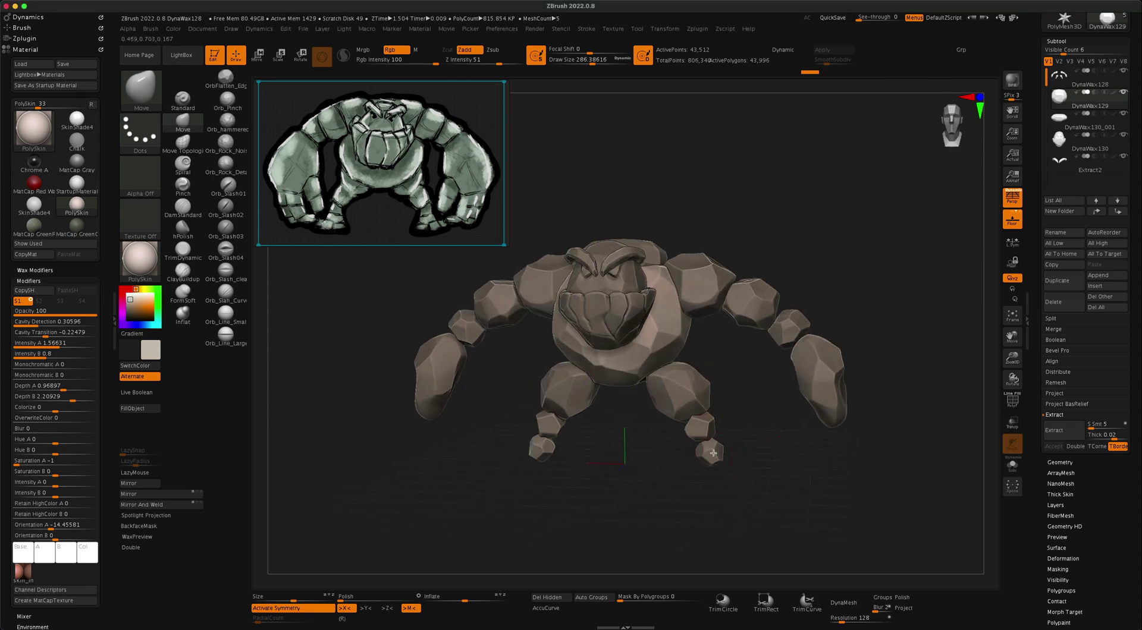
# Isolate the two foot boulders by polygroup and split them from the limbs into their own subtool
pyautogui.keyDown('alt'); pyautogui.click(713, 454); pyautogui.keyUp('alt')
pyautogui.click(1013, 400)
pyautogui.click(1023, 398)
pyautogui.moveTo(782, 484); pyautogui.dragTo(777, 484, button='right')
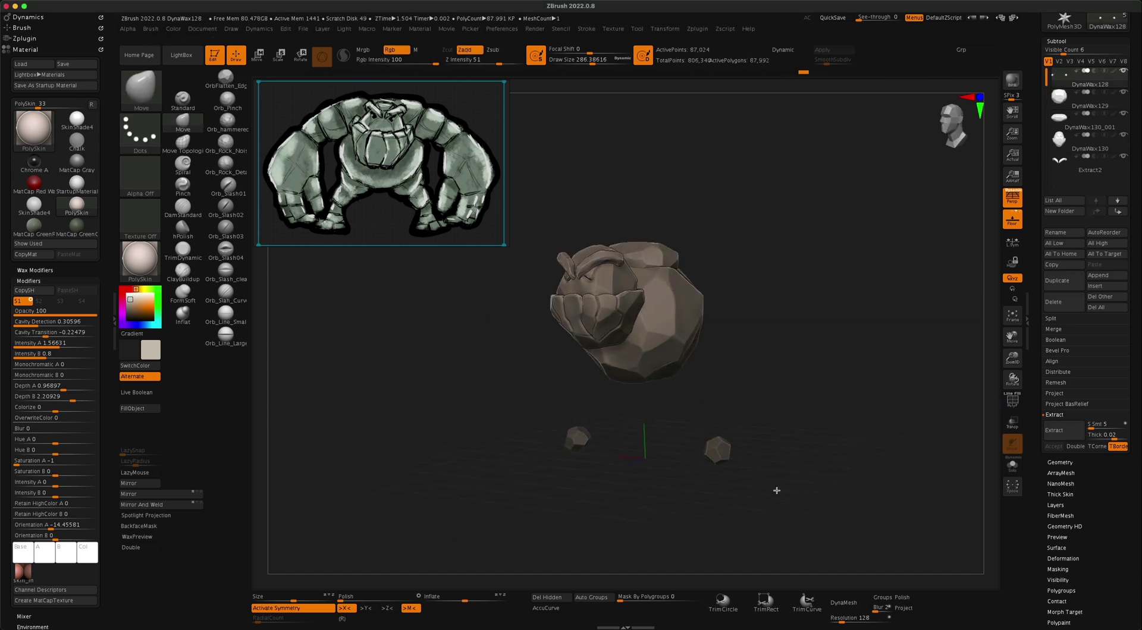
pyautogui.keyDown('ctrl'); pyautogui.keyDown('shift'); pyautogui.click(907, 417); pyautogui.keyUp('shift'); pyautogui.keyUp('ctrl')
pyautogui.click(1051, 319)
pyautogui.click(1074, 361)
# Centre the transform gizmo on one foot boulder, turn off perspective, and duplicate the boulder forward as a toe
pyautogui.moveTo(899, 402); pyautogui.dragTo(659, 372)
pyautogui.press('w')
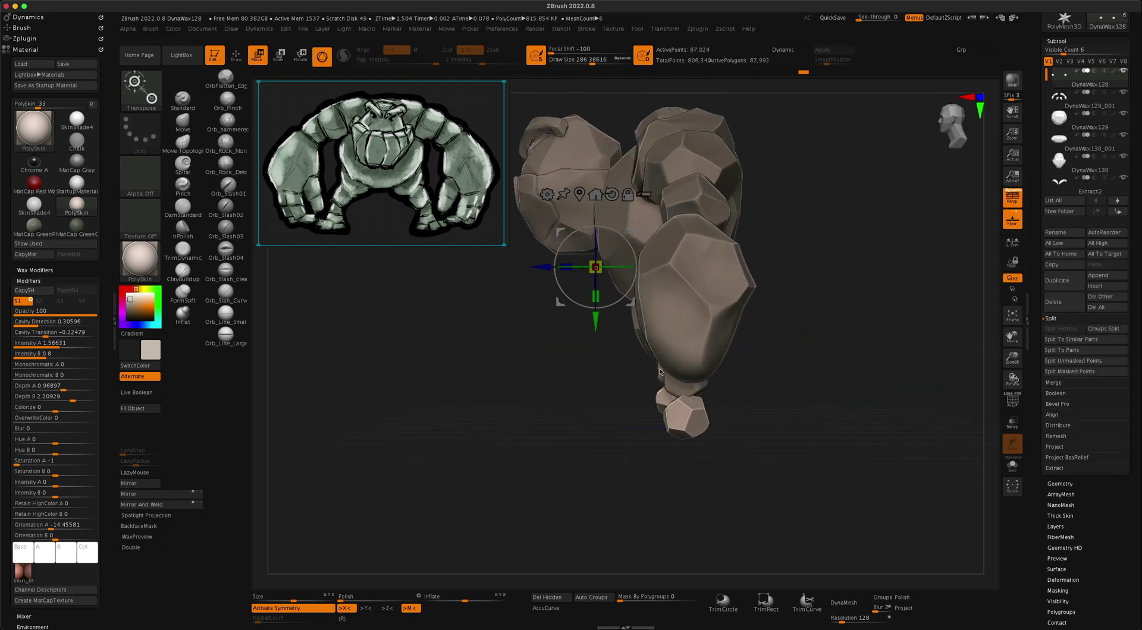
pyautogui.click(595, 195)
pyautogui.click(1014, 198)
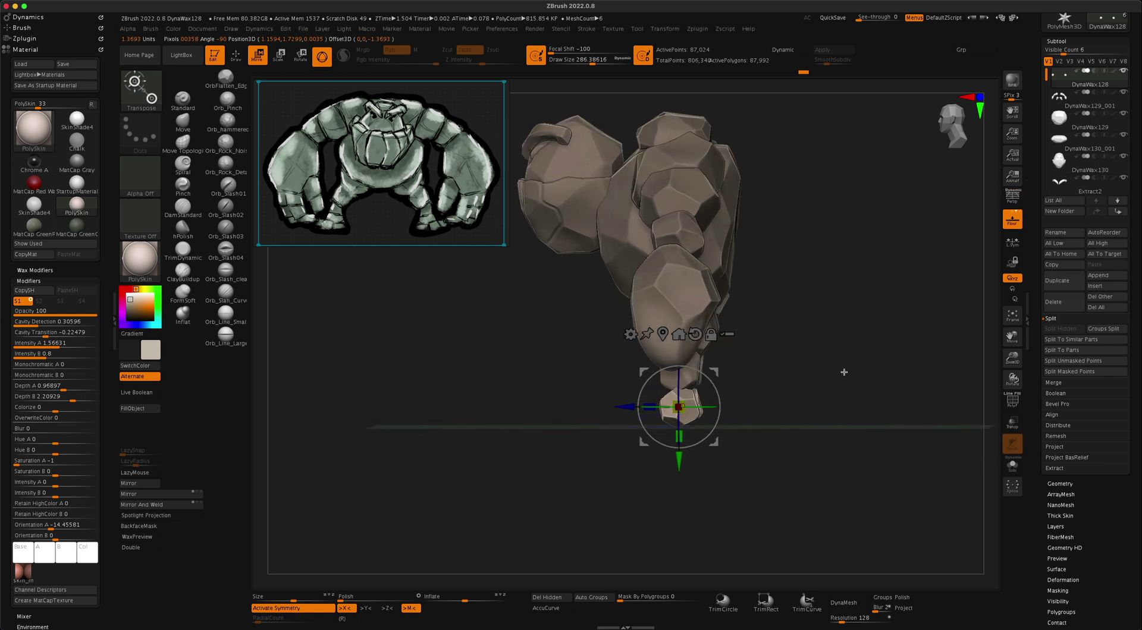
pyautogui.keyDown('ctrl'); pyautogui.moveTo(680, 408); pyautogui.dragTo(641, 407); pyautogui.keyUp('ctrl')
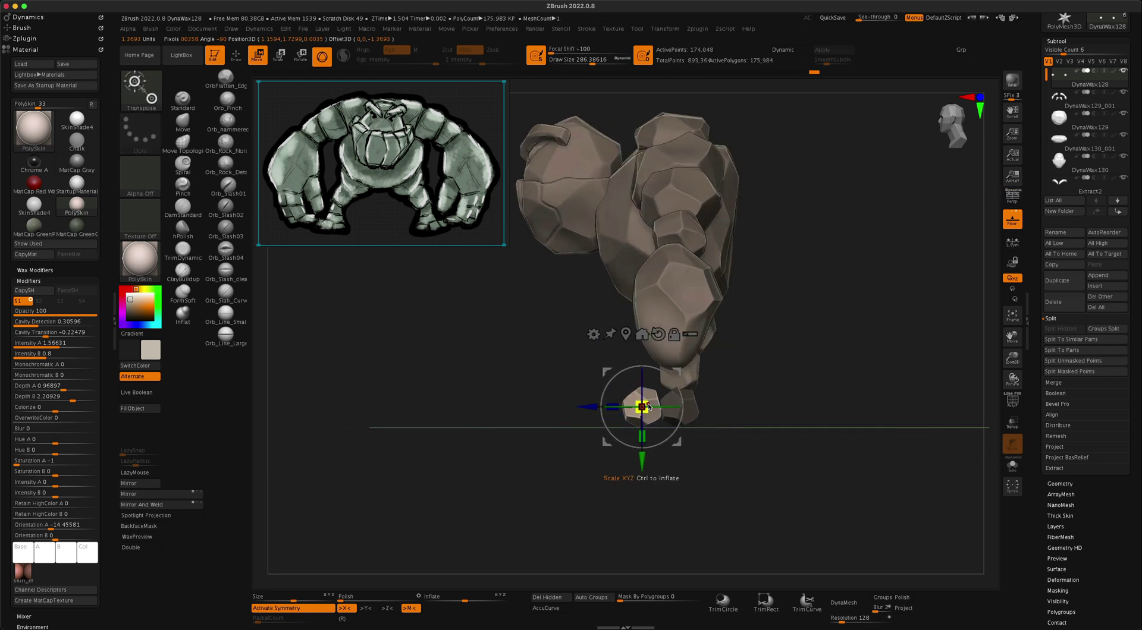
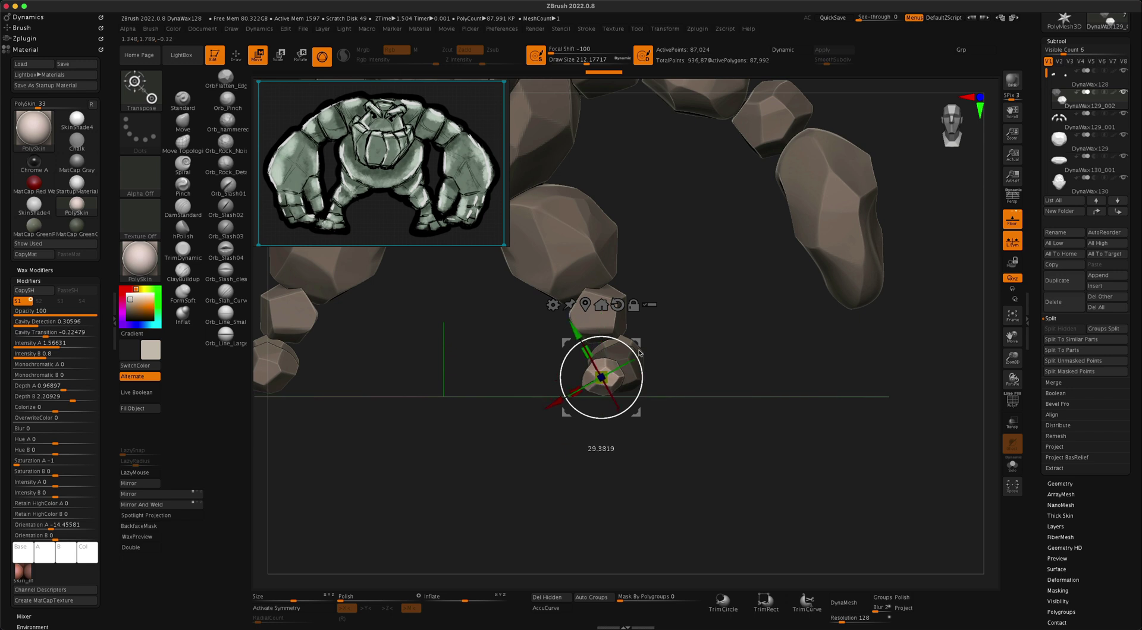
# Duplicate the toe sideways into a row of three and adjust the rotation and size of the copies
pyautogui.keyDown('ctrl'); pyautogui.moveTo(598, 378); pyautogui.dragTo(752, 476); pyautogui.keyUp('ctrl')
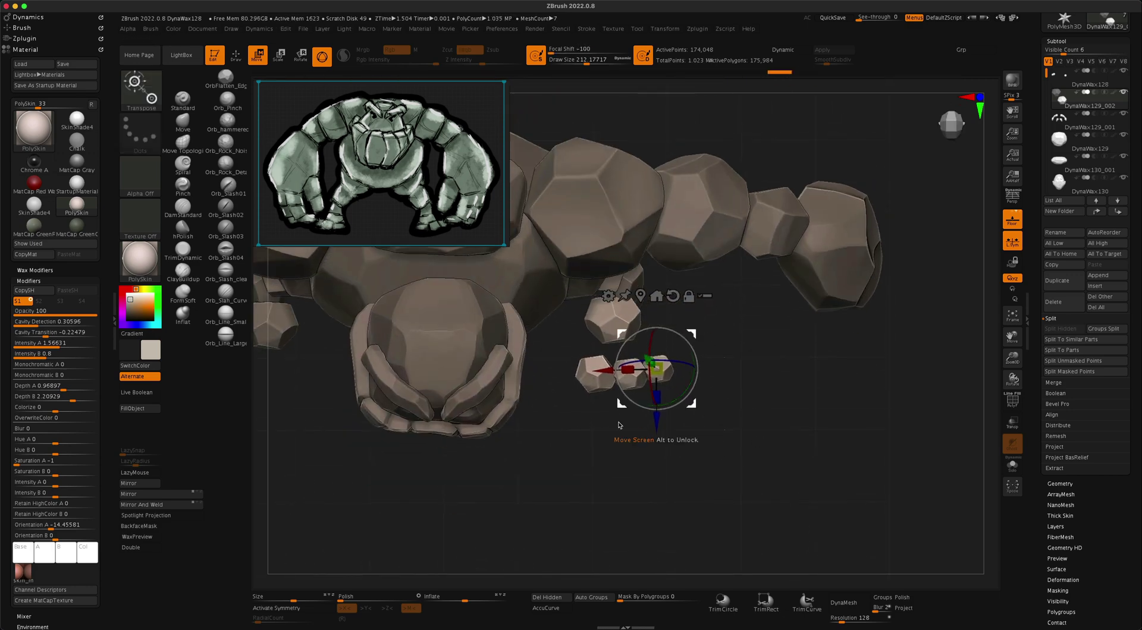
pyautogui.moveTo(635, 474); pyautogui.dragTo(564, 483)
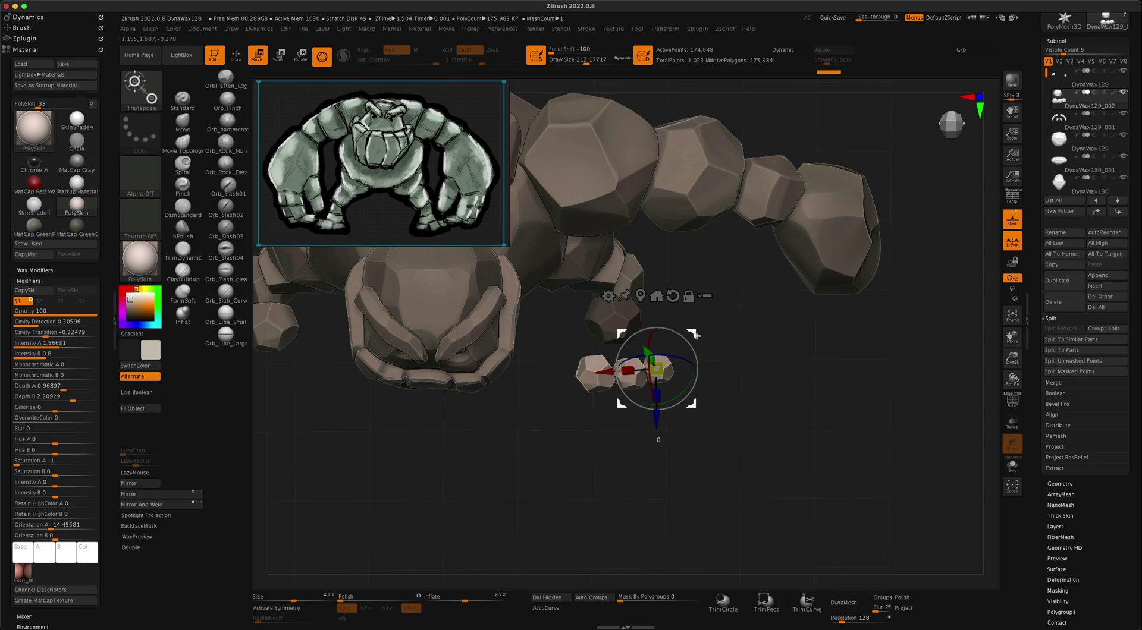
pyautogui.moveTo(689, 315); pyautogui.dragTo(720, 388)
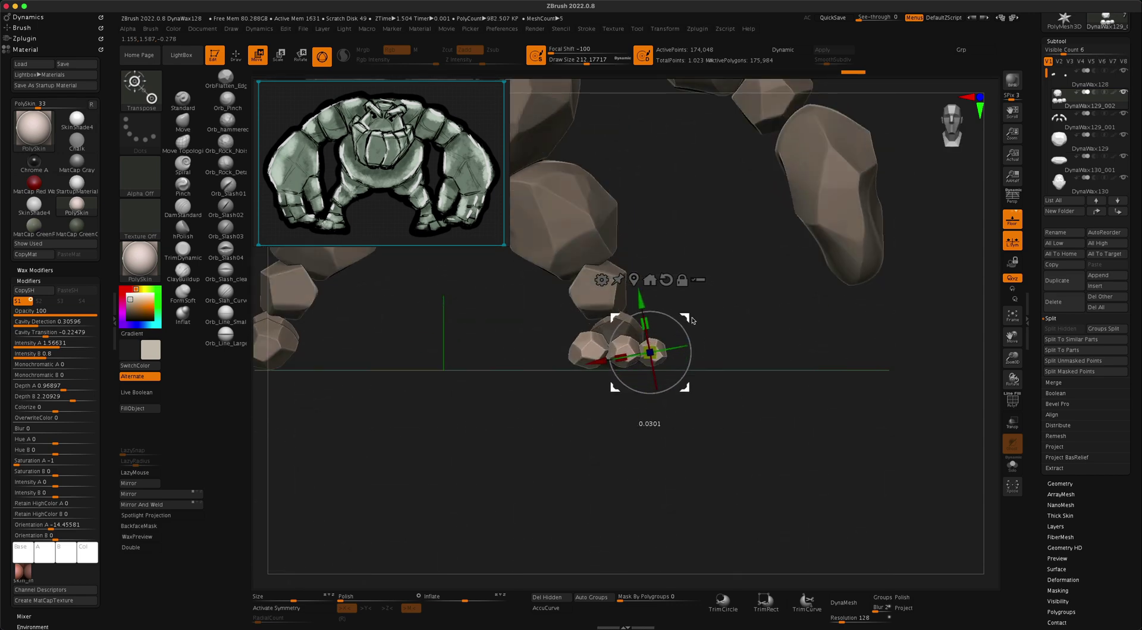
pyautogui.moveTo(684, 322); pyautogui.dragTo(559, 413)
# Merge the toes with the foot boulder and mirror and weld the finished foot onto the opposite leg
pyautogui.click(236, 54)
pyautogui.moveTo(631, 470)
pyautogui.mouseDown()
pyautogui.moveTo(645, 476)
pyautogui.moveTo(594, 485)
pyautogui.moveTo(789, 502)
pyautogui.mouseUp()
pyautogui.press('w')
pyautogui.press('p')
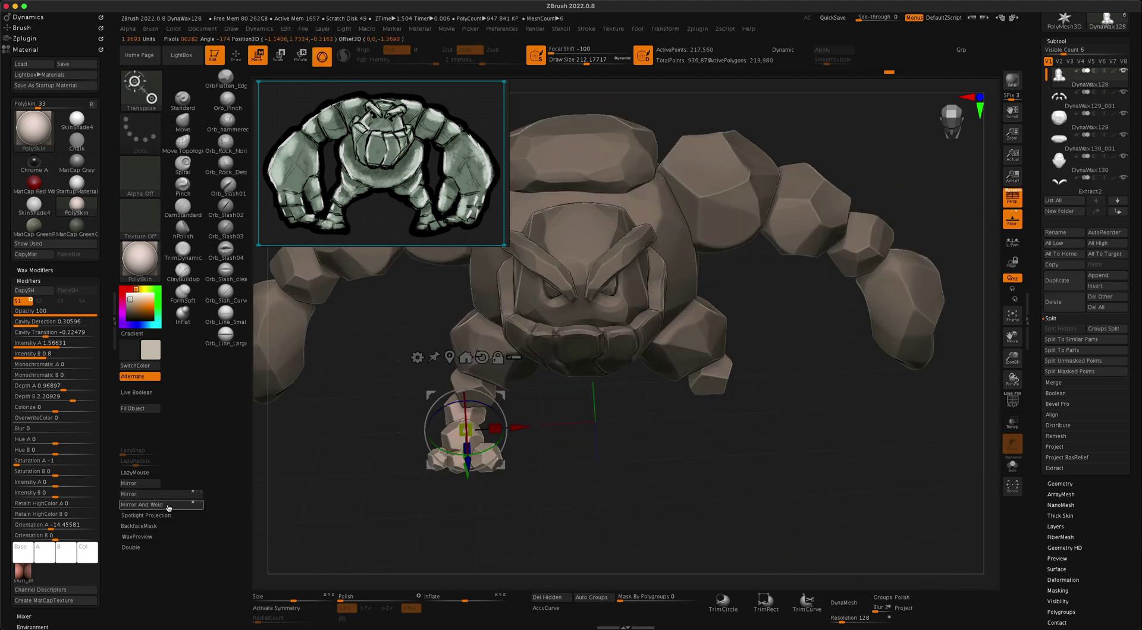
pyautogui.press('q')
pyautogui.press('f')
pyautogui.moveTo(660, 457)
pyautogui.mouseDown()
pyautogui.moveTo(645, 498)
pyautogui.moveTo(844, 341)
pyautogui.mouseUp()
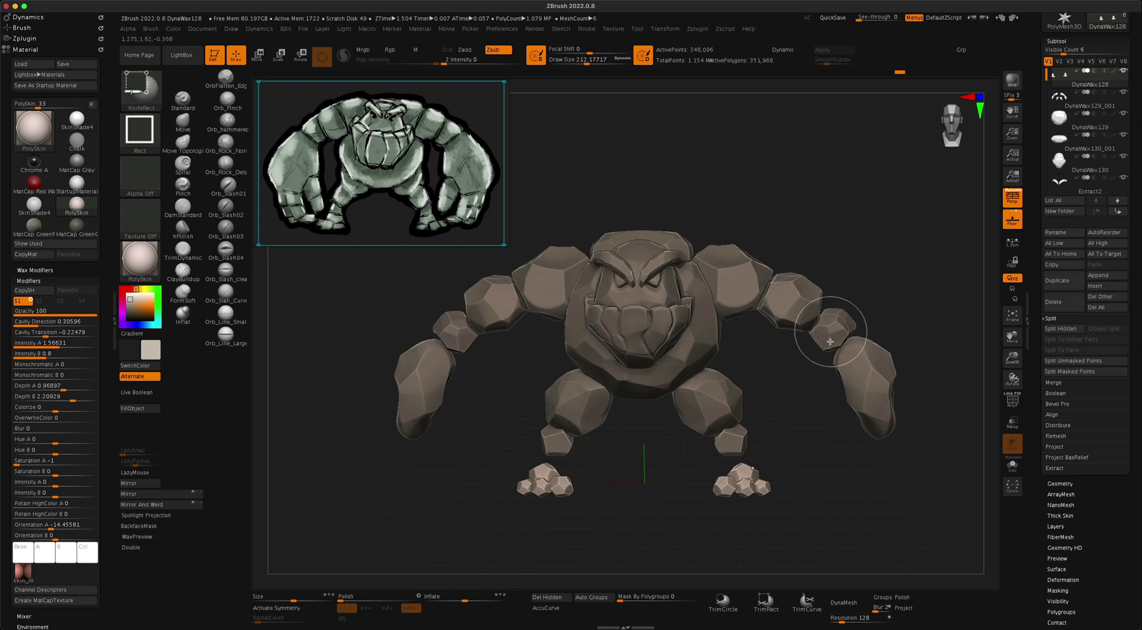
# Try to isolate the wrist boulders, mask one of them, and split it off with Split Masked Points
pyautogui.keyDown('alt'); pyautogui.click(849, 326); pyautogui.keyUp('alt')
pyautogui.keyDown('ctrl'); pyautogui.keyDown('shift'); pyautogui.click(832, 325); pyautogui.keyUp('shift'); pyautogui.keyUp('ctrl')
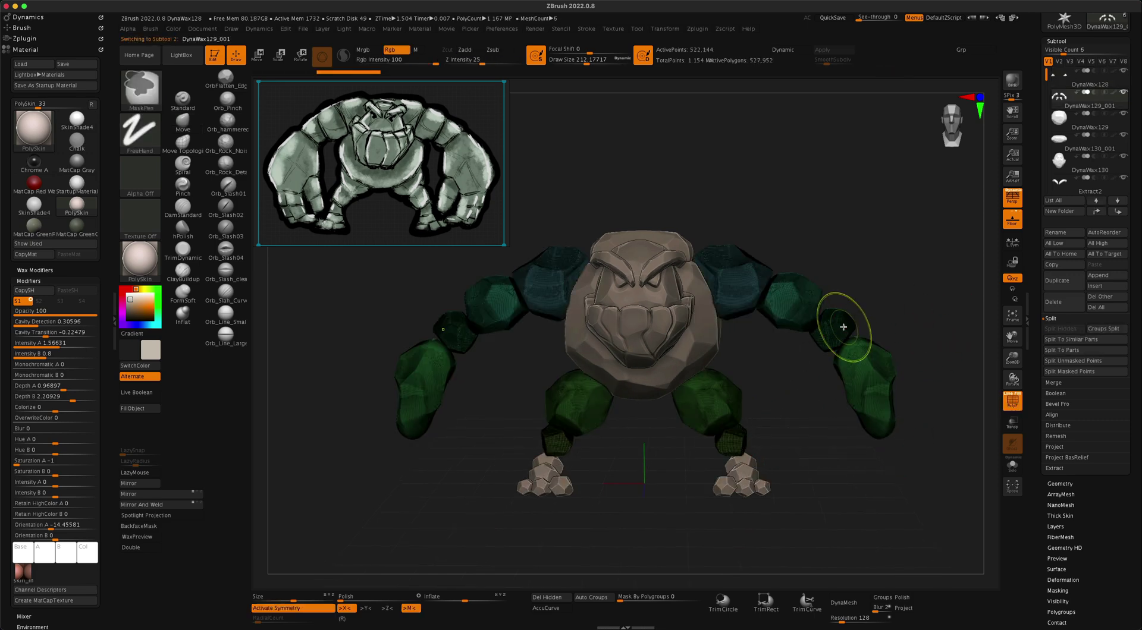
pyautogui.keyDown('ctrl'); pyautogui.moveTo(799, 281); pyautogui.dragTo(874, 368); pyautogui.keyUp('ctrl')
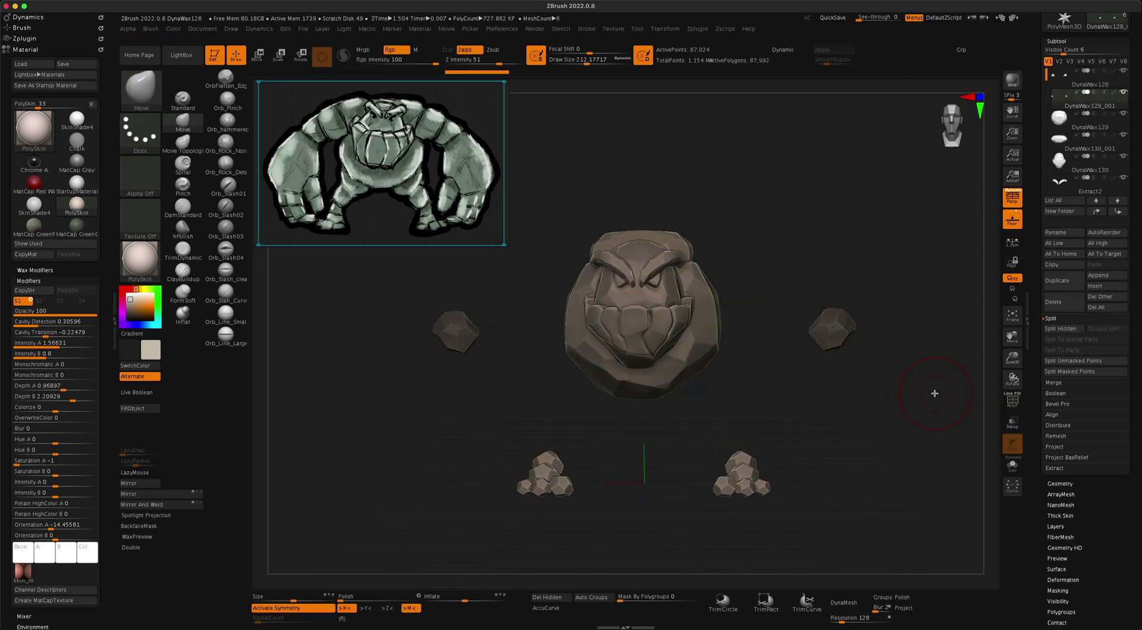
pyautogui.keyDown('ctrl'); pyautogui.moveTo(934, 393); pyautogui.dragTo(915, 401); pyautogui.keyUp('ctrl')
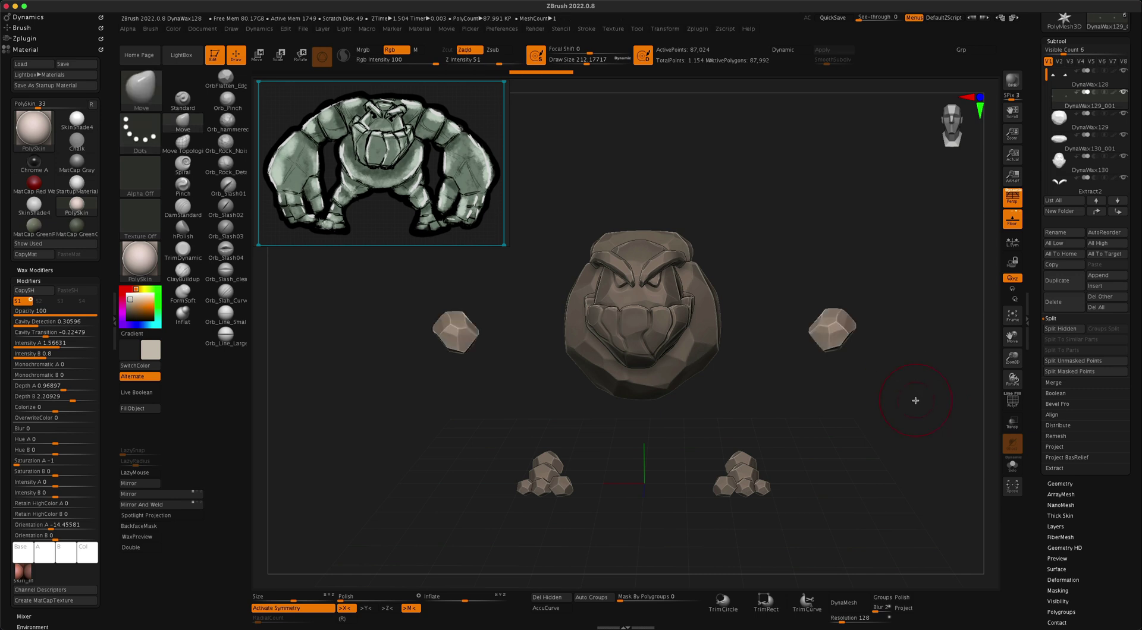
pyautogui.press('x')
pyautogui.keyDown('ctrl'); pyautogui.moveTo(793, 288); pyautogui.dragTo(886, 388); pyautogui.keyUp('ctrl')
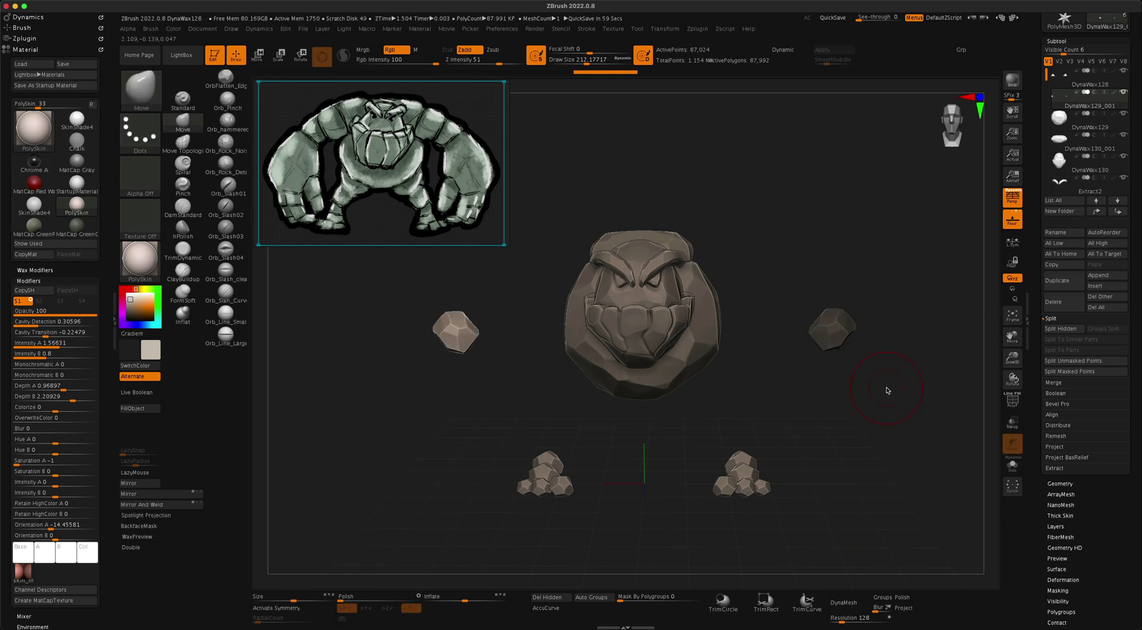
pyautogui.click(1075, 373)
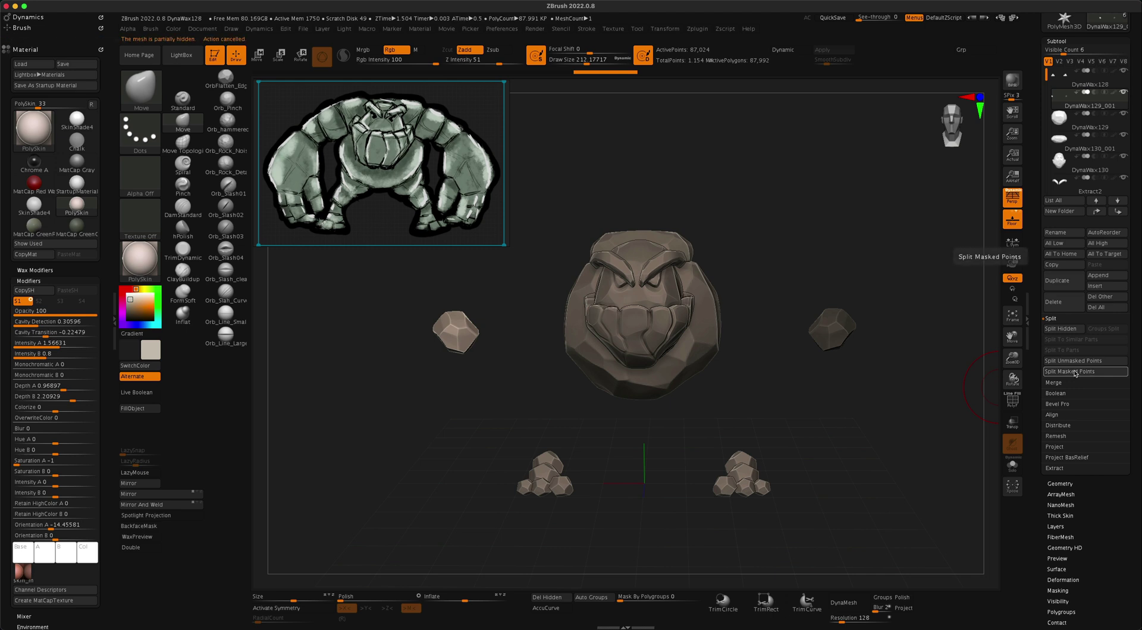
pyautogui.click(1118, 122)
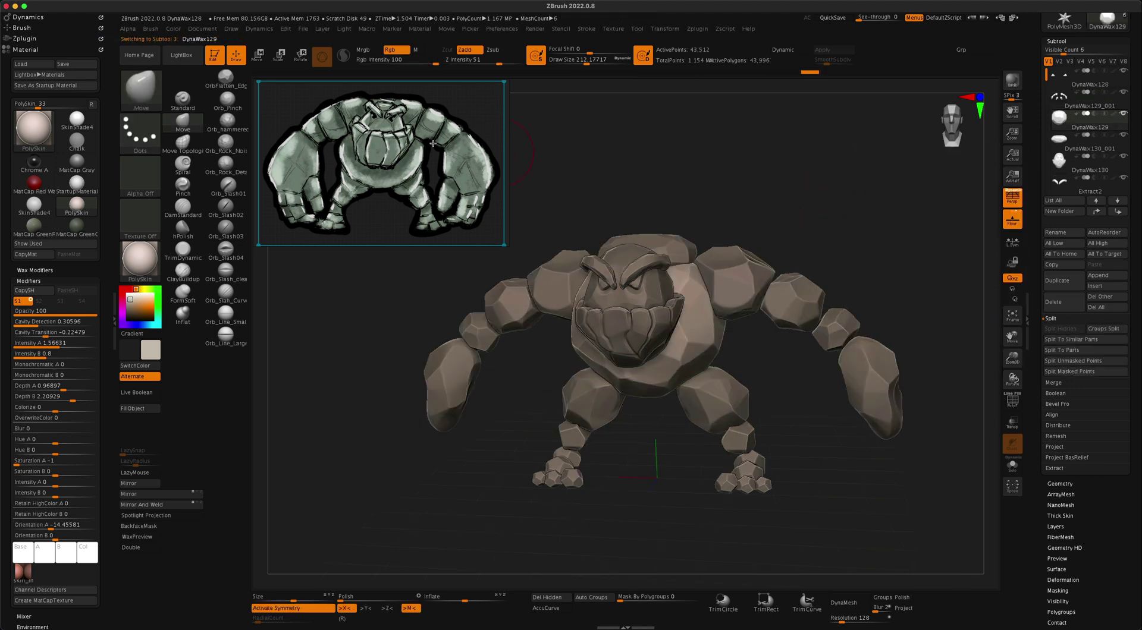
# Set the subtool list's Visible Count to 10 and select the feet subtool for transforming
pyautogui.press('w')
pyautogui.moveTo(734, 191); pyautogui.dragTo(1114, 183)
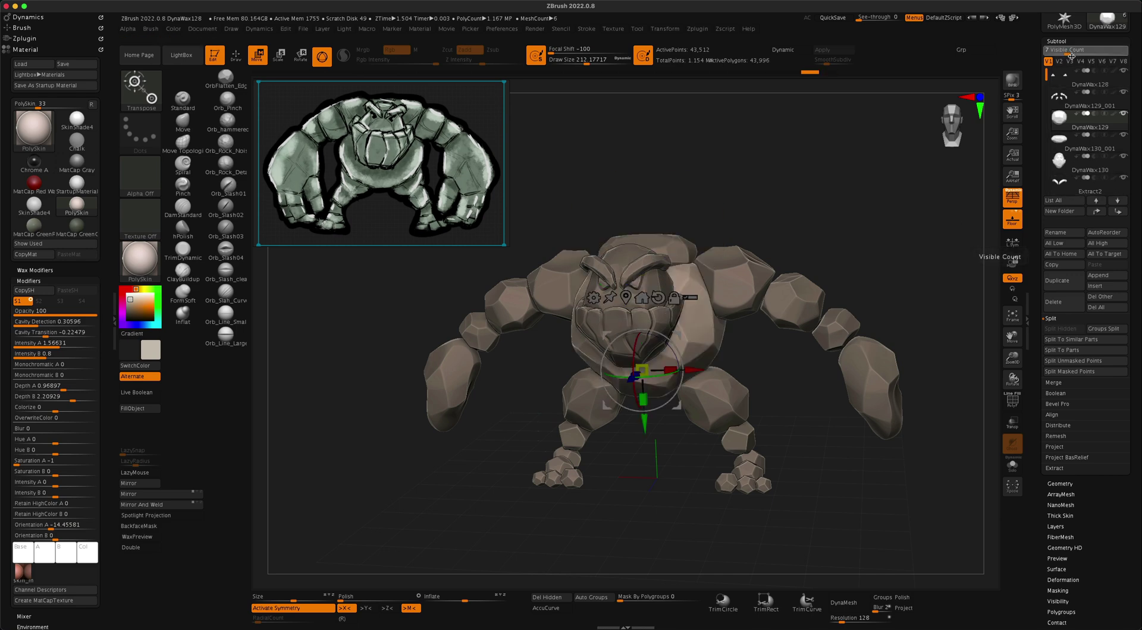
pyautogui.scroll(3, 1121, 179)
pyautogui.click(1121, 231)
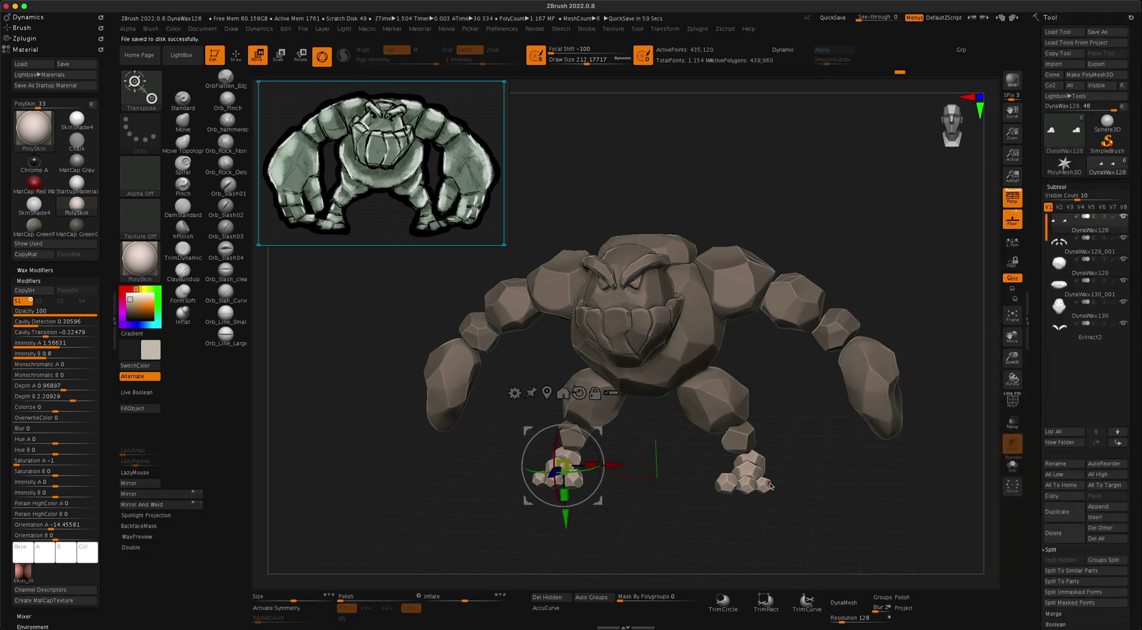
# Mask one wrist boulder in the arms subtool and split it into its own subtool with Split Masked Points
pyautogui.click(1124, 251)
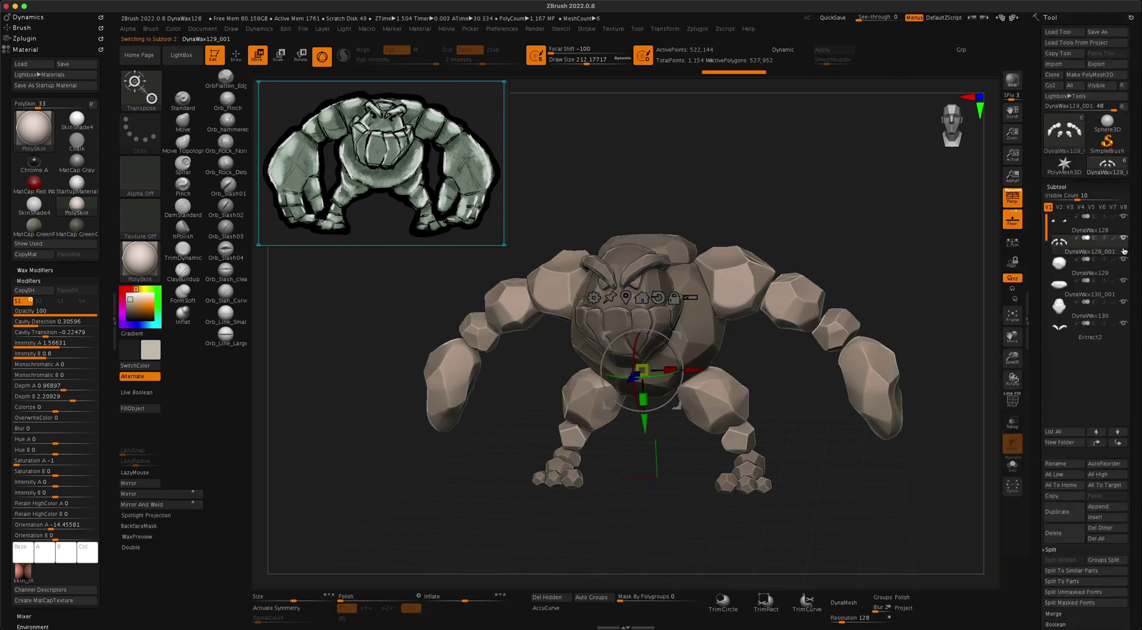
pyautogui.keyDown('ctrl'); pyautogui.click(845, 323); pyautogui.keyUp('ctrl')
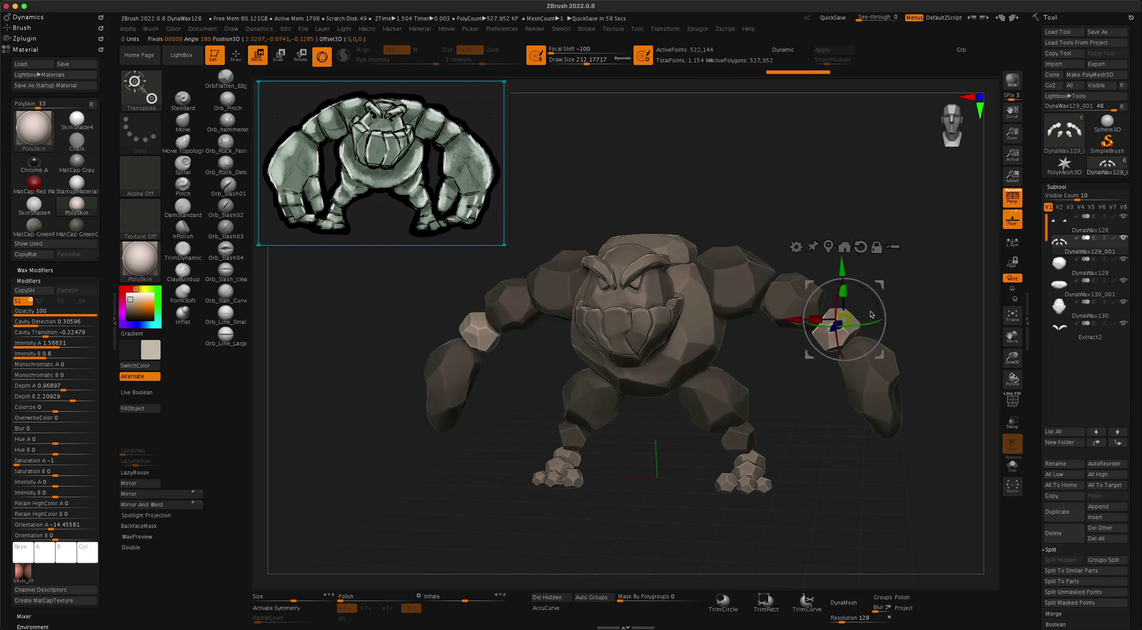
pyautogui.click(1119, 251)
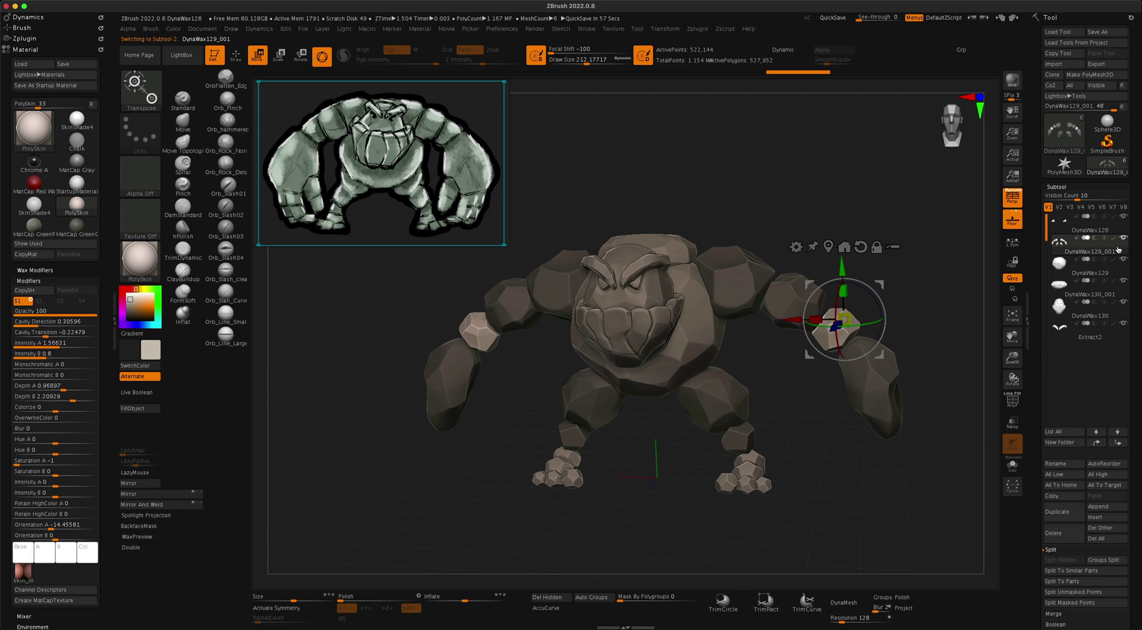
pyautogui.keyDown('ctrl'); pyautogui.moveTo(992, 272); pyautogui.dragTo(960, 370); pyautogui.keyUp('ctrl')
pyautogui.press('q')
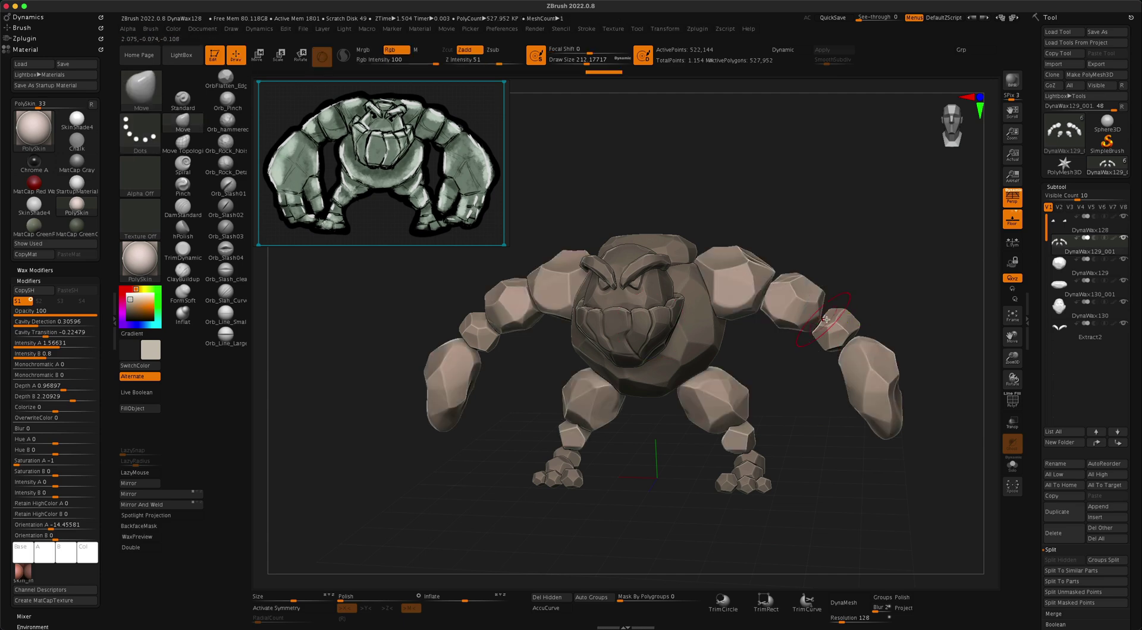
pyautogui.keyDown('ctrl'); pyautogui.moveTo(791, 281); pyautogui.dragTo(919, 400); pyautogui.keyUp('ctrl')
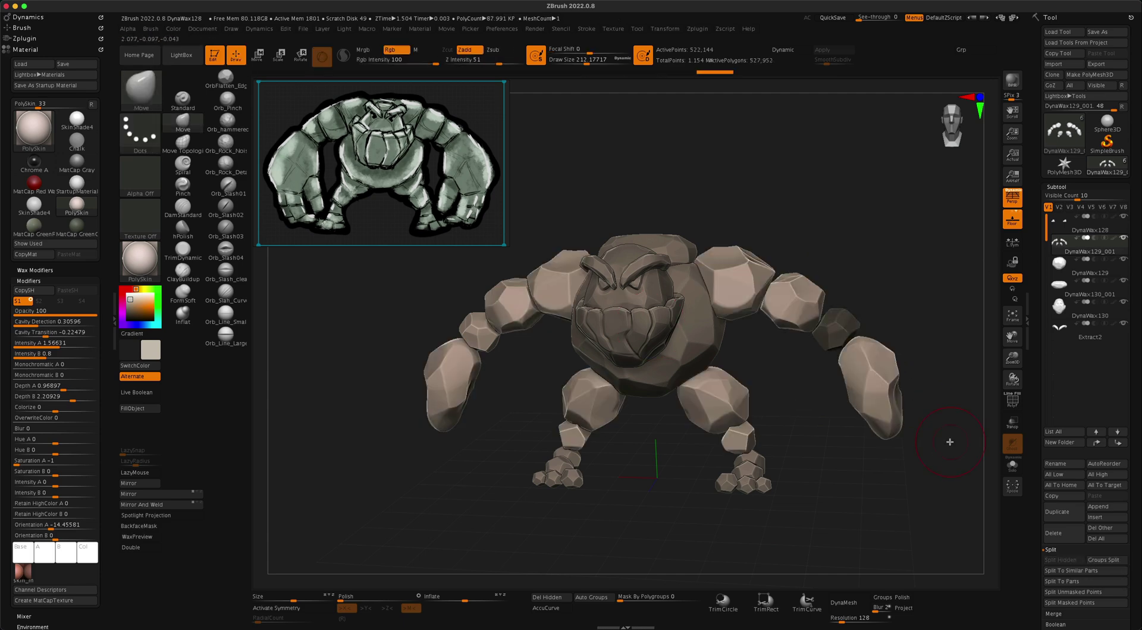
pyautogui.click(1060, 603)
# Copy the separated wrist boulder twice to the lower end of the forearm as the first hand pieces
pyautogui.click(1123, 275)
pyautogui.moveTo(880, 262); pyautogui.dragTo(839, 235)
pyautogui.press('w')
pyautogui.click(1012, 197)
pyautogui.moveTo(714, 255); pyautogui.dragTo(630, 338)
pyautogui.moveTo(451, 383); pyautogui.dragTo(644, 439)
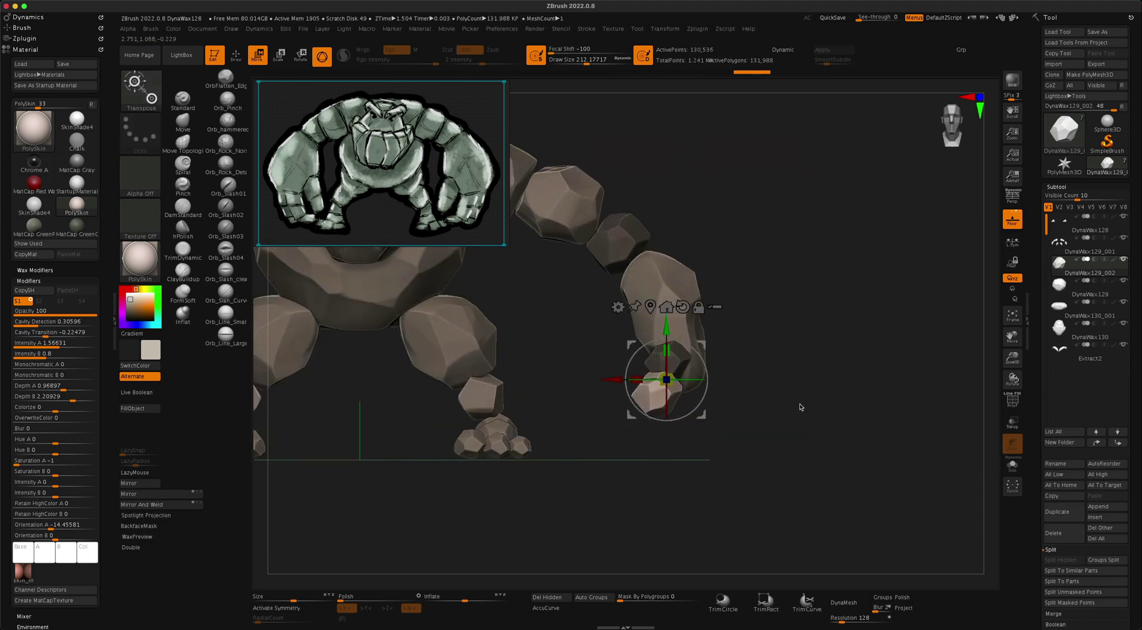
pyautogui.moveTo(803, 400); pyautogui.dragTo(757, 404)
# Slice flat facets off the forearms in the arms subtool with the KnifeCurve brush and X symmetry
pyautogui.click(1090, 247)
pyautogui.moveTo(928, 411); pyautogui.dragTo(844, 439)
pyautogui.press('x')
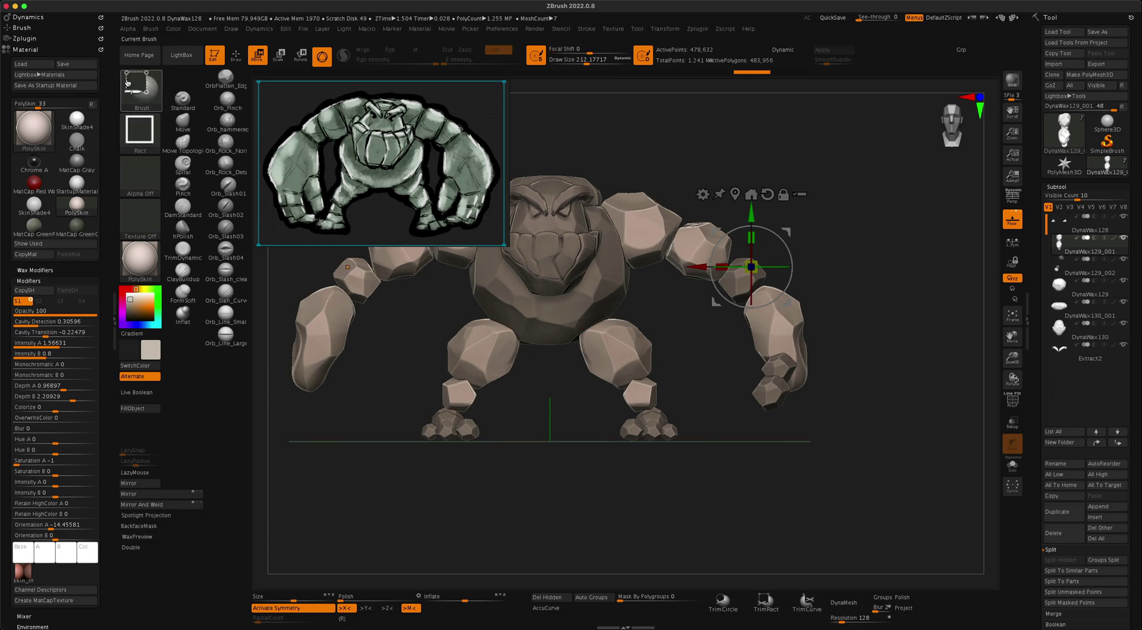
pyautogui.moveTo(301, 128)
pyautogui.moveTo(866, 360)
pyautogui.keyDown('ctrl'); pyautogui.keyDown('shift'); pyautogui.mouseDown()
pyautogui.moveTo(755, 455)
pyautogui.moveTo(724, 440)
pyautogui.mouseUp(); pyautogui.keyUp('shift'); pyautogui.keyUp('ctrl')
pyautogui.moveTo(725, 440)
pyautogui.mouseDown()
pyautogui.moveTo(874, 443)
pyautogui.moveTo(815, 433)
pyautogui.moveTo(845, 445)
pyautogui.mouseUp()
pyautogui.keyDown('ctrl'); pyautogui.keyDown('shift'); pyautogui.moveTo(866, 301); pyautogui.dragTo(780, 530); pyautogui.keyUp('shift'); pyautogui.keyUp('ctrl')
pyautogui.moveTo(780, 530)
pyautogui.mouseDown()
pyautogui.moveTo(818, 493)
pyautogui.moveTo(874, 497)
pyautogui.mouseUp()
pyautogui.hotkey('ctrl', 'shift')
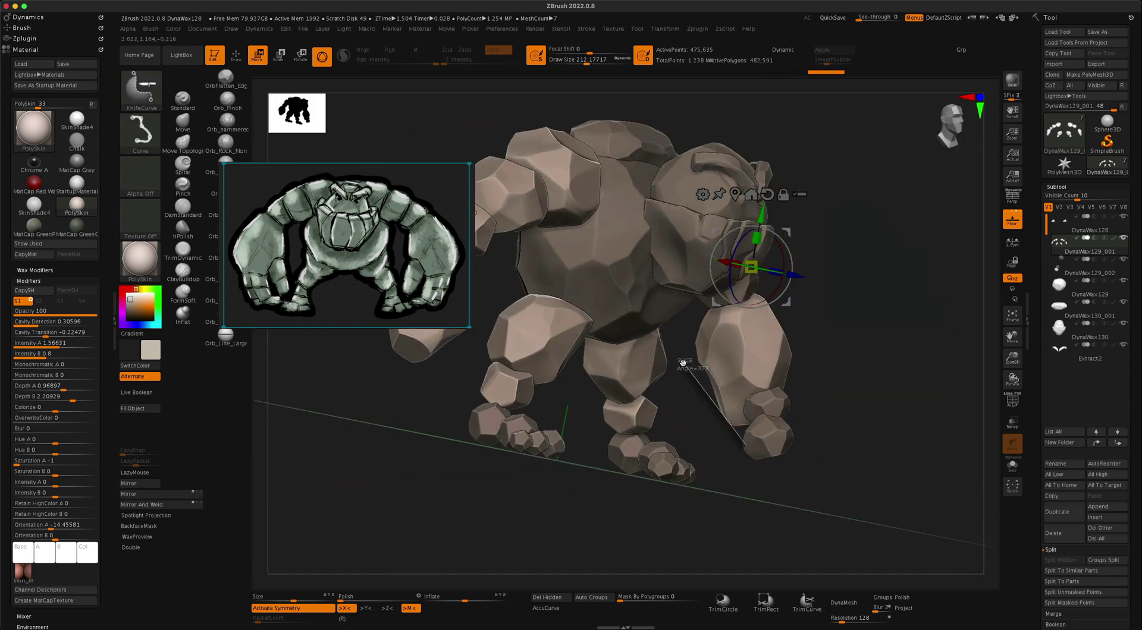
pyautogui.moveTo(690, 376); pyautogui.dragTo(719, 406)
pyautogui.keyDown('ctrl'); pyautogui.keyDown('shift'); pyautogui.moveTo(638, 303); pyautogui.dragTo(592, 147); pyautogui.keyUp('shift'); pyautogui.keyUp('ctrl')
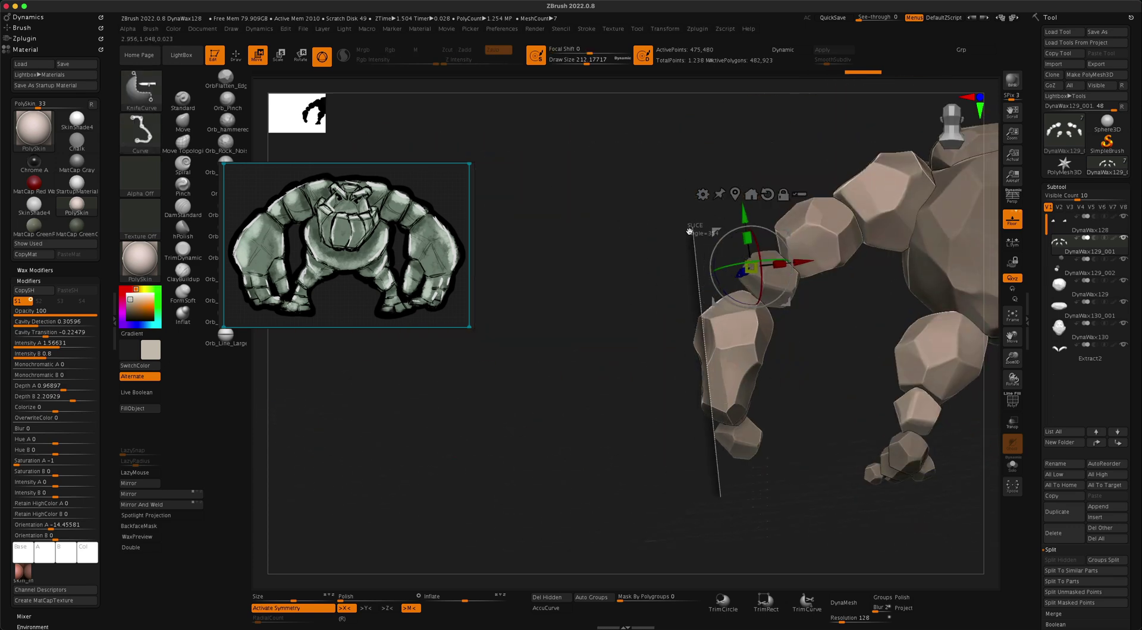
pyautogui.keyDown('ctrl'); pyautogui.keyDown('shift'); pyautogui.moveTo(689, 209); pyautogui.dragTo(689, 209); pyautogui.keyUp('shift'); pyautogui.keyUp('ctrl')
# Duplicate, move and rotate the hand boulders into a cluster of fingers at the end of the forearm
pyautogui.moveTo(627, 311); pyautogui.dragTo(755, 364)
pyautogui.keyDown('alt'); pyautogui.click(752, 360); pyautogui.keyUp('alt')
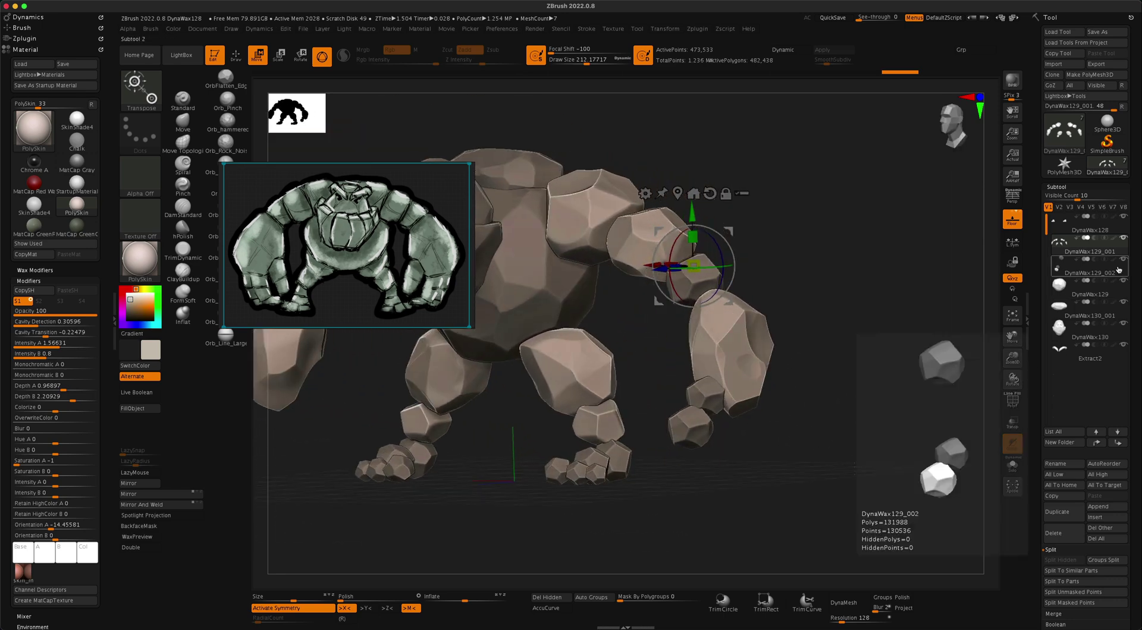
pyautogui.press('q')
pyautogui.keyDown('shift'); pyautogui.moveTo(643, 298); pyautogui.dragTo(557, 281); pyautogui.keyUp('shift')
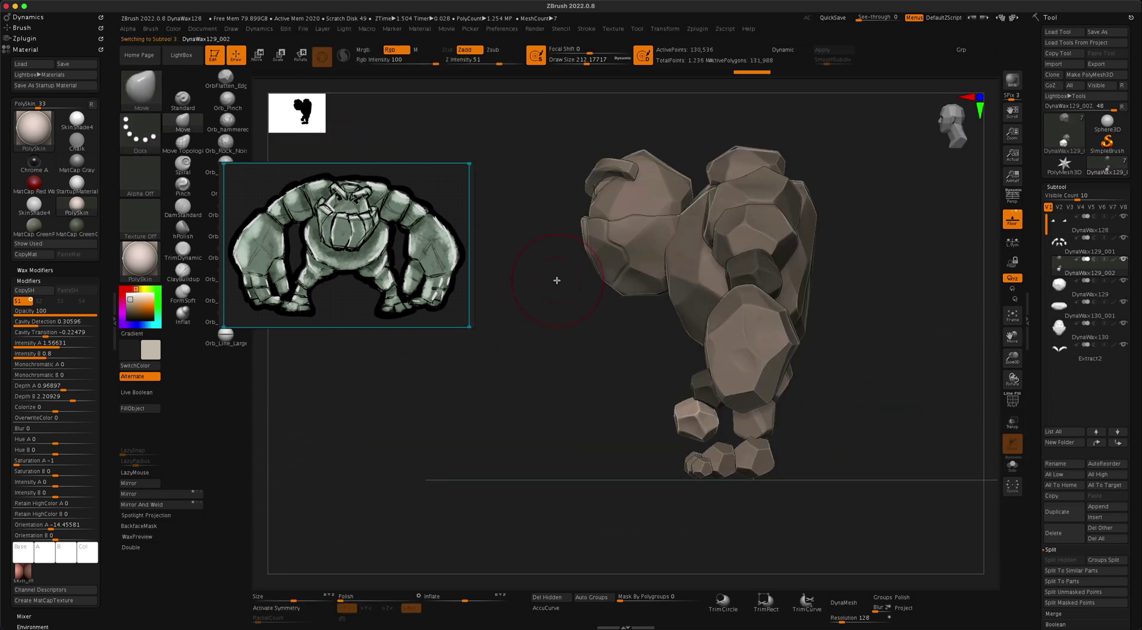
pyautogui.click(259, 58)
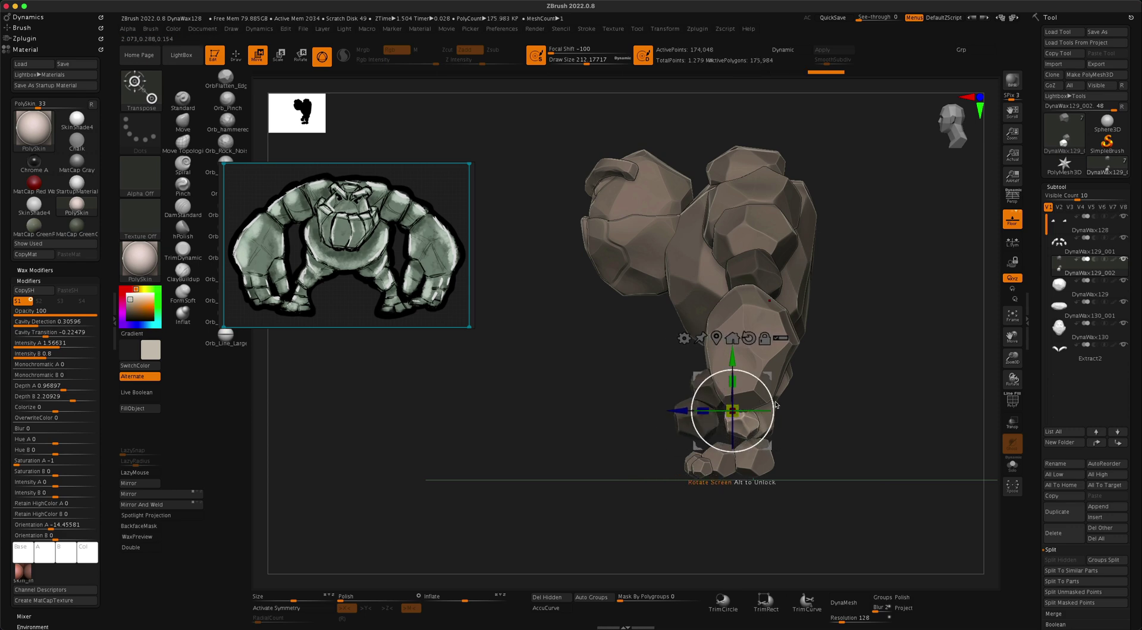
pyautogui.keyDown('shift'); pyautogui.moveTo(779, 384); pyautogui.dragTo(892, 401); pyautogui.keyUp('shift')
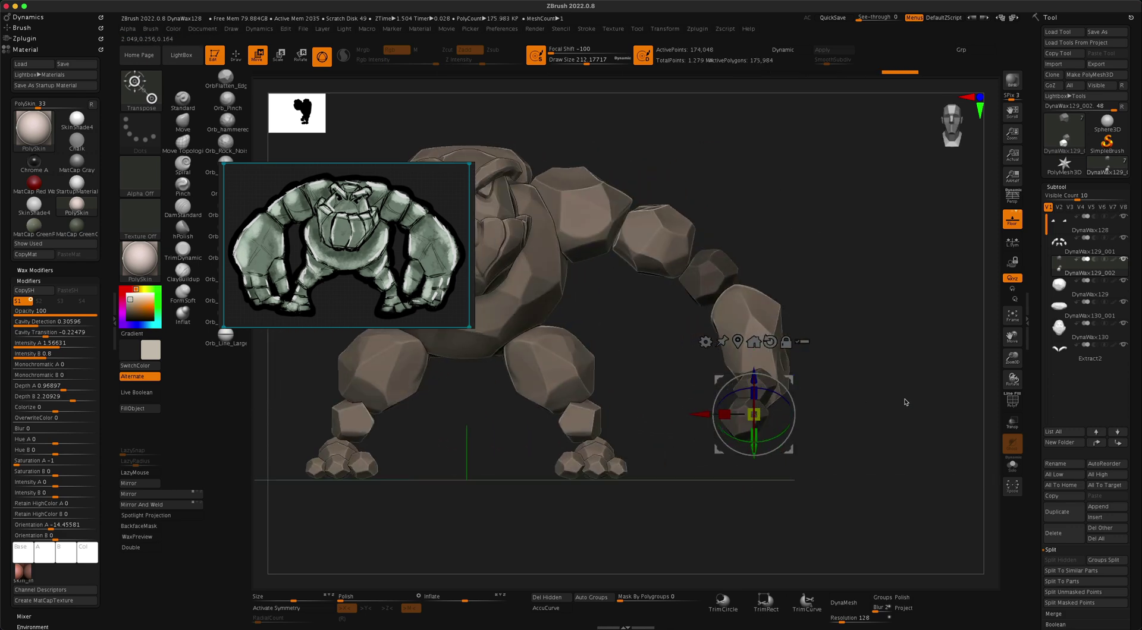
pyautogui.moveTo(826, 377); pyautogui.dragTo(830, 428)
pyautogui.moveTo(630, 453)
pyautogui.mouseDown()
pyautogui.moveTo(793, 466)
pyautogui.moveTo(723, 421)
pyautogui.mouseUp()
pyautogui.moveTo(780, 337)
pyautogui.mouseDown()
pyautogui.moveTo(809, 422)
pyautogui.moveTo(776, 411)
pyautogui.moveTo(759, 359)
pyautogui.moveTo(759, 391)
pyautogui.moveTo(726, 408)
pyautogui.moveTo(772, 424)
pyautogui.mouseUp()
pyautogui.moveTo(605, 456); pyautogui.dragTo(762, 480)
pyautogui.press('q')
pyautogui.moveTo(879, 459)
pyautogui.mouseDown()
pyautogui.moveTo(837, 439)
pyautogui.moveTo(862, 442)
pyautogui.moveTo(881, 424)
pyautogui.mouseUp()
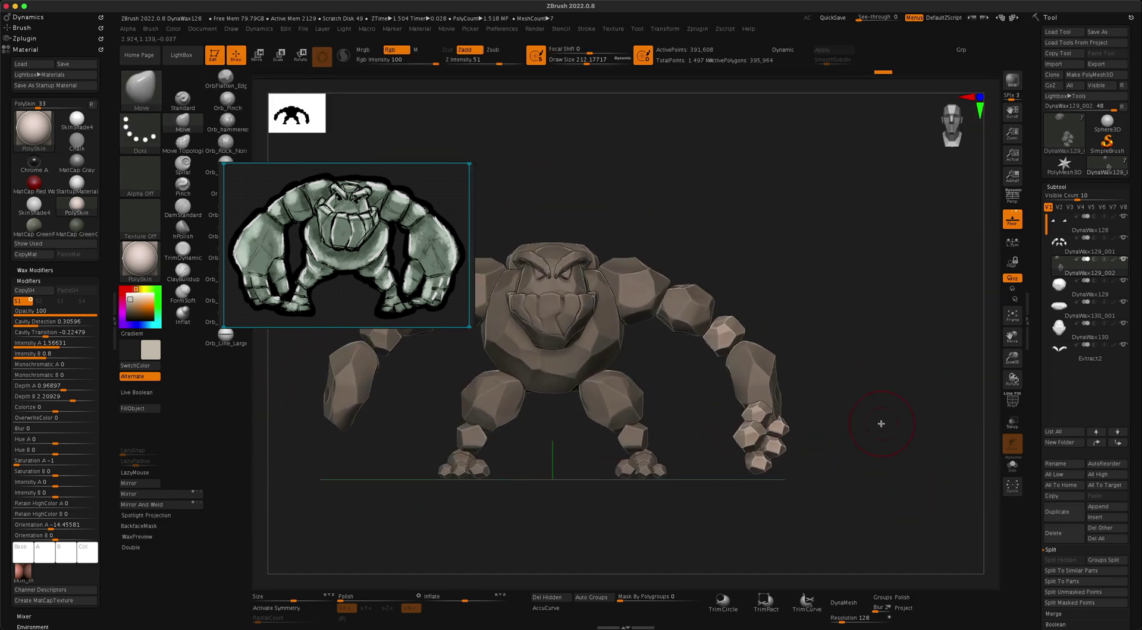
# Merge the hand boulders down into the arms subtool and mirror and weld them onto the opposite arm
pyautogui.click(1106, 261)
pyautogui.scroll(2, 449, 253)
pyautogui.moveTo(450, 254); pyautogui.dragTo(481, 165)
pyautogui.moveTo(854, 301)
pyautogui.mouseDown()
pyautogui.moveTo(837, 309)
pyautogui.moveTo(857, 306)
pyautogui.mouseUp()
pyautogui.moveTo(1060, 305)
pyautogui.click(1071, 245)
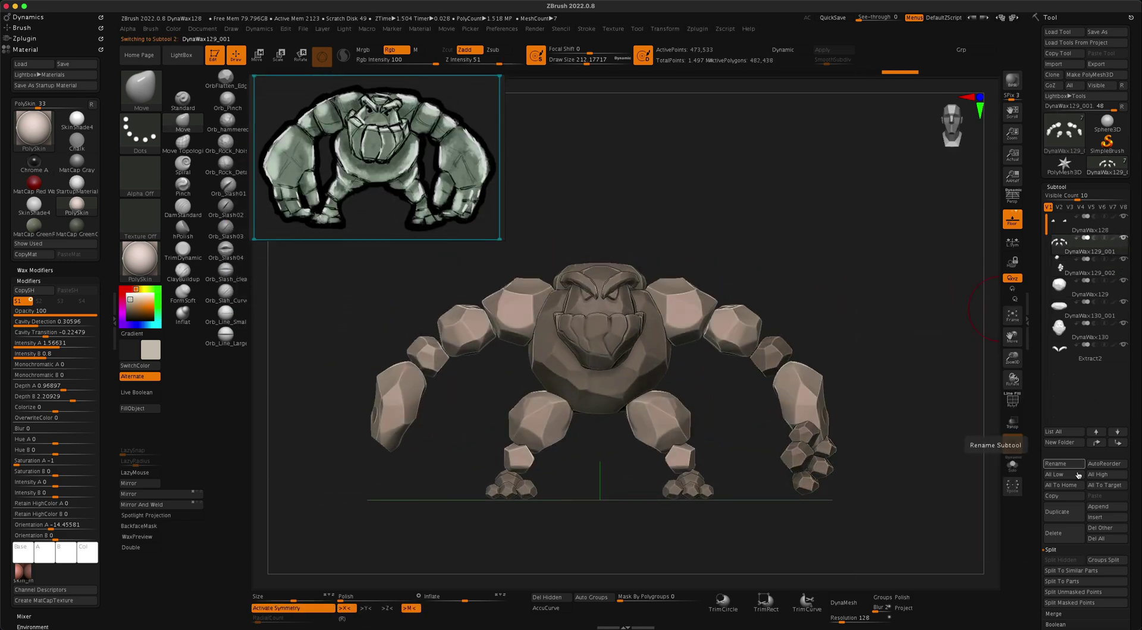
pyautogui.click(1064, 614)
pyautogui.click(1077, 573)
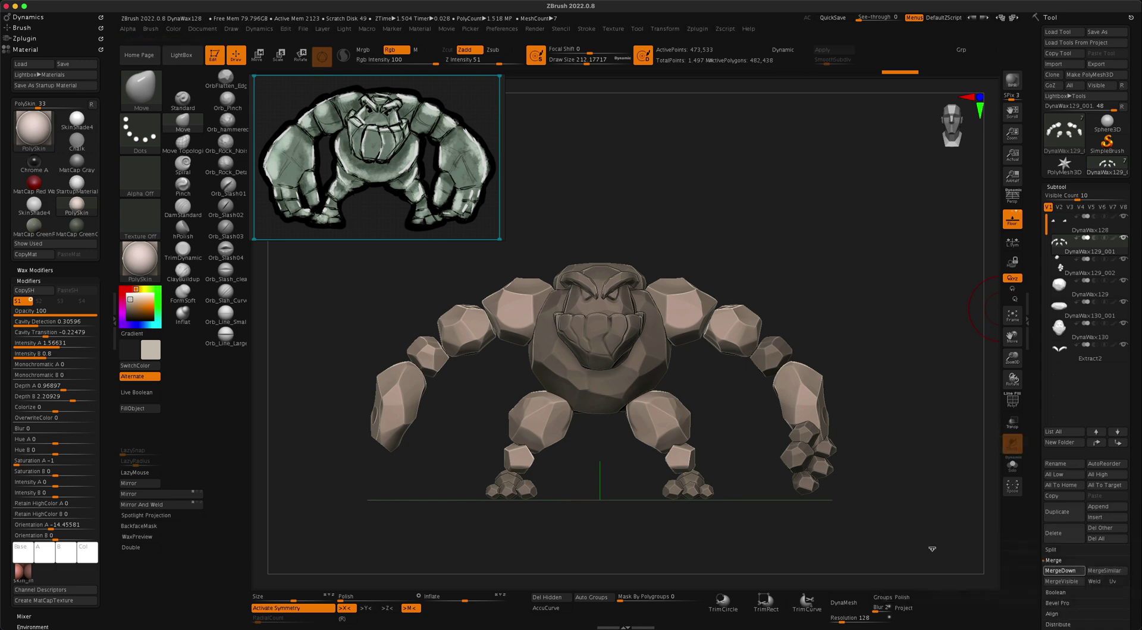
pyautogui.click(161, 505)
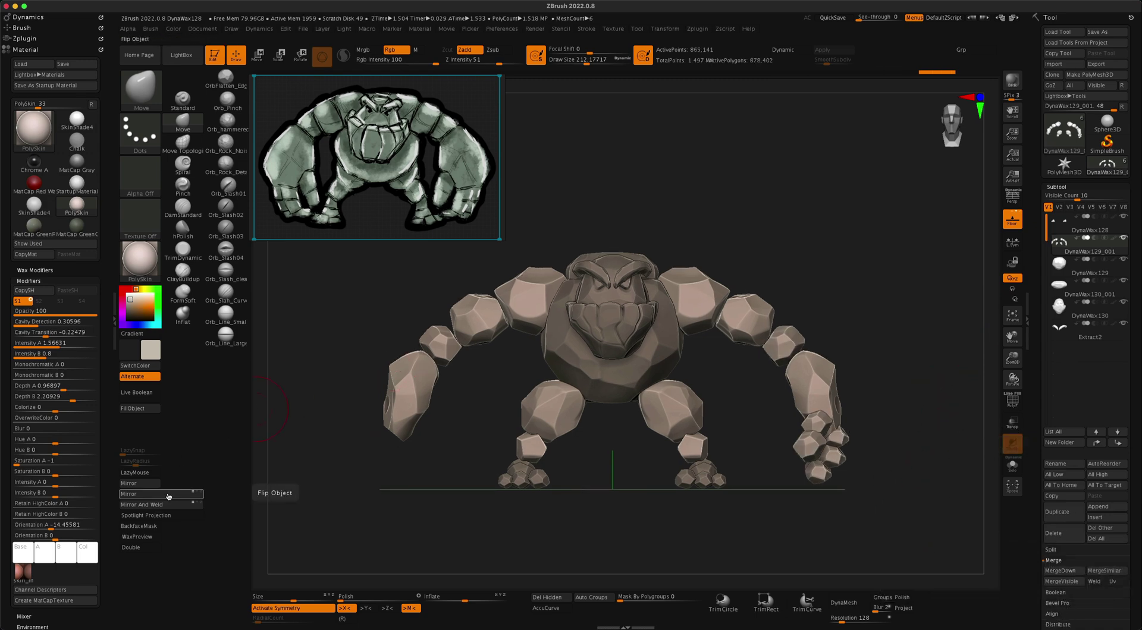
# Adjust the proportions of the arms and hands with an enlarged Move brush under X symmetry
pyautogui.moveTo(553, 532); pyautogui.dragTo(604, 508)
pyautogui.press('p')
pyautogui.moveTo(918, 380)
pyautogui.mouseDown()
pyautogui.moveTo(928, 362)
pyautogui.moveTo(943, 372)
pyautogui.moveTo(899, 385)
pyautogui.mouseUp()
pyautogui.press('s')
pyautogui.moveTo(369, 332); pyautogui.dragTo(404, 332)
pyautogui.moveTo(830, 455); pyautogui.dragTo(811, 422)
pyautogui.press('s')
pyautogui.moveTo(743, 384); pyautogui.dragTo(717, 384)
pyautogui.moveTo(856, 387); pyautogui.dragTo(761, 493)
# Reshape the torso boulder with the Move brush and flatten its facets with TrimDynamic
pyautogui.keyDown('alt'); pyautogui.click(701, 353); pyautogui.keyUp('alt')
pyautogui.press('[')
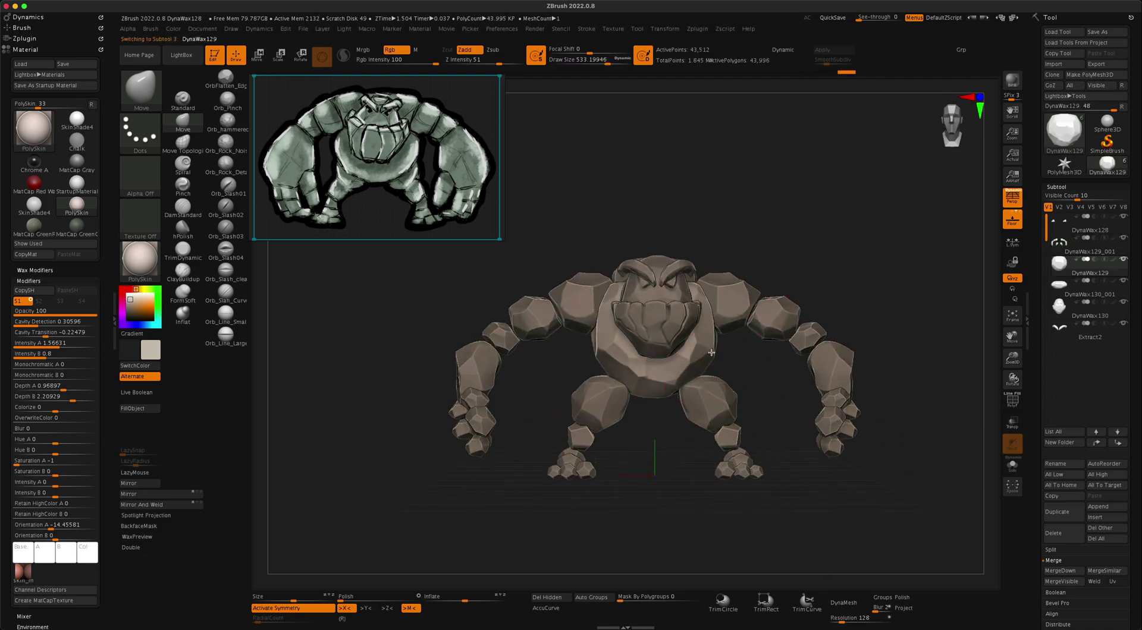
pyautogui.moveTo(702, 358); pyautogui.dragTo(803, 352, button='right')
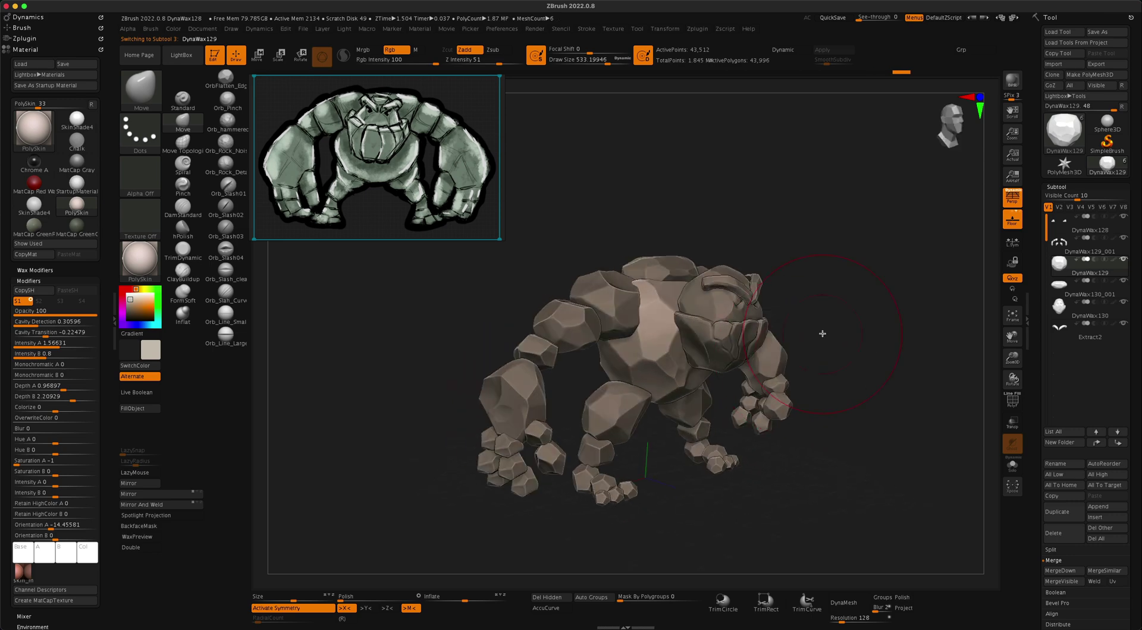
pyautogui.moveTo(661, 316)
pyautogui.mouseDown(button='right')
pyautogui.moveTo(737, 500)
pyautogui.moveTo(654, 452)
pyautogui.moveTo(689, 481)
pyautogui.moveTo(536, 331)
pyautogui.moveTo(547, 225)
pyautogui.mouseUp(button='right')
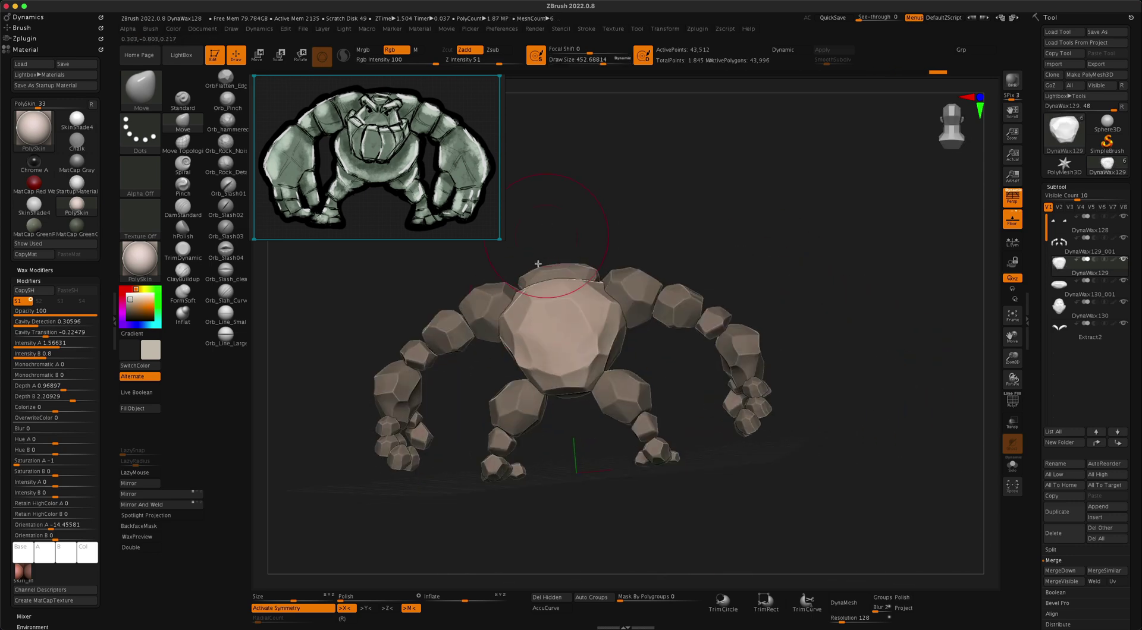
pyautogui.moveTo(505, 298)
pyautogui.mouseDown(button='right')
pyautogui.moveTo(653, 255)
pyautogui.moveTo(523, 306)
pyautogui.moveTo(747, 333)
pyautogui.moveTo(763, 389)
pyautogui.moveTo(637, 204)
pyautogui.moveTo(538, 285)
pyautogui.mouseUp(button='right')
pyautogui.click(182, 250)
pyautogui.press('x')
pyautogui.moveTo(601, 304)
pyautogui.mouseDown(button='right')
pyautogui.moveTo(631, 321)
pyautogui.moveTo(862, 283)
pyautogui.moveTo(857, 313)
pyautogui.moveTo(887, 434)
pyautogui.moveTo(934, 413)
pyautogui.mouseUp(button='right')
# Merge the eyebrow subtool into the head subtool with MergeDown
pyautogui.keyDown('alt'); pyautogui.click(644, 249); pyautogui.keyUp('alt')
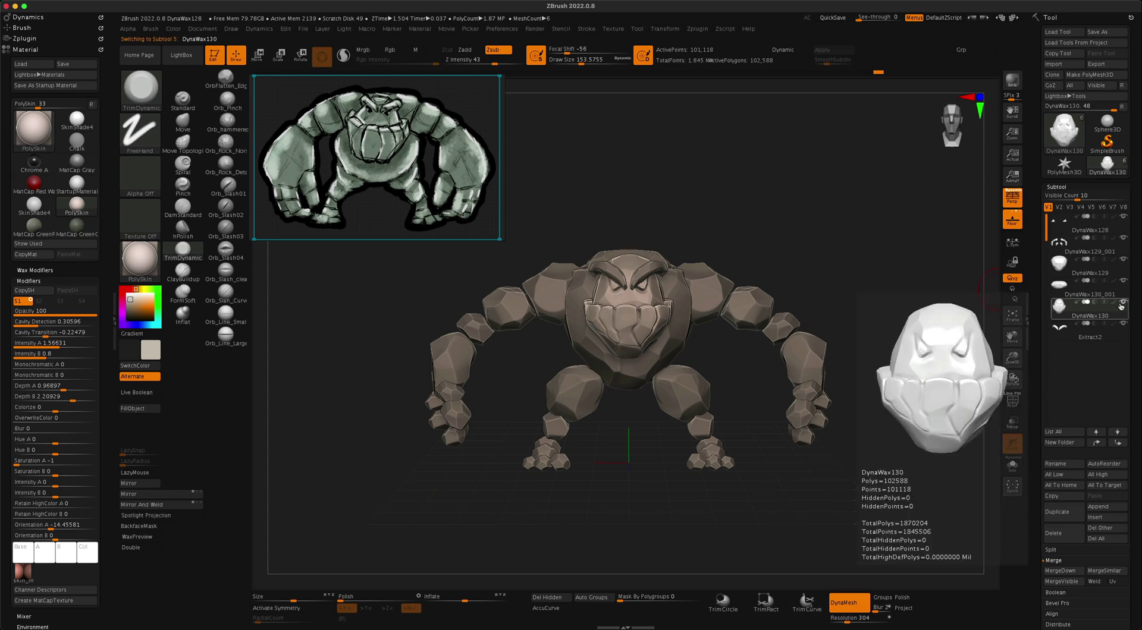
pyautogui.click(1075, 531)
pyautogui.click(975, 591)
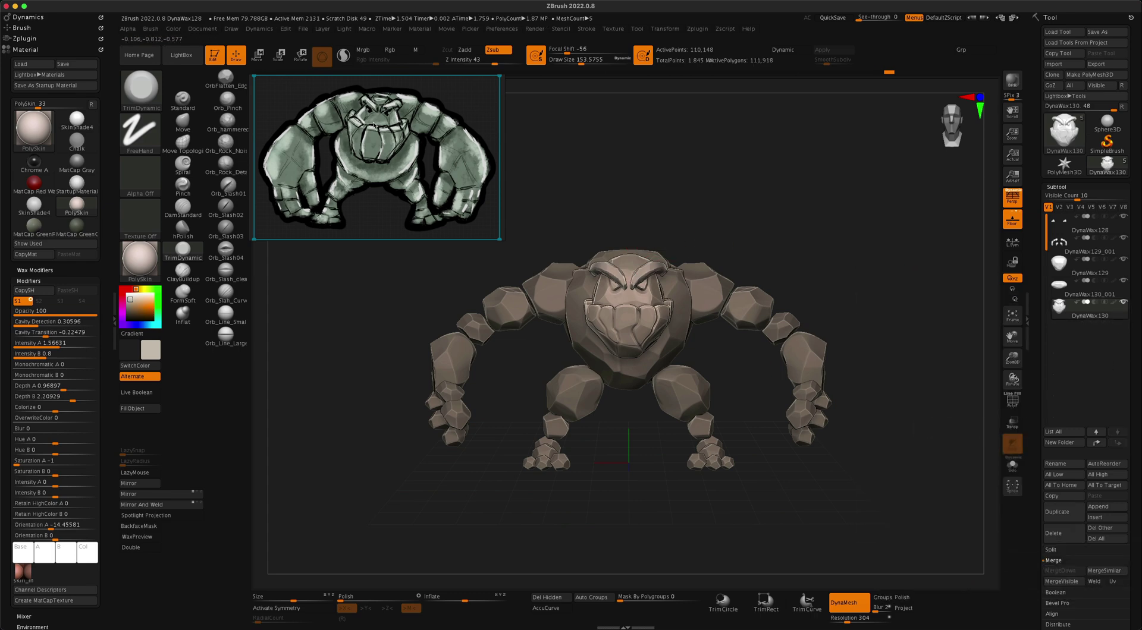
# Enlarge the head with the transform gizmo by a factor of about 1.04
pyautogui.press('w')
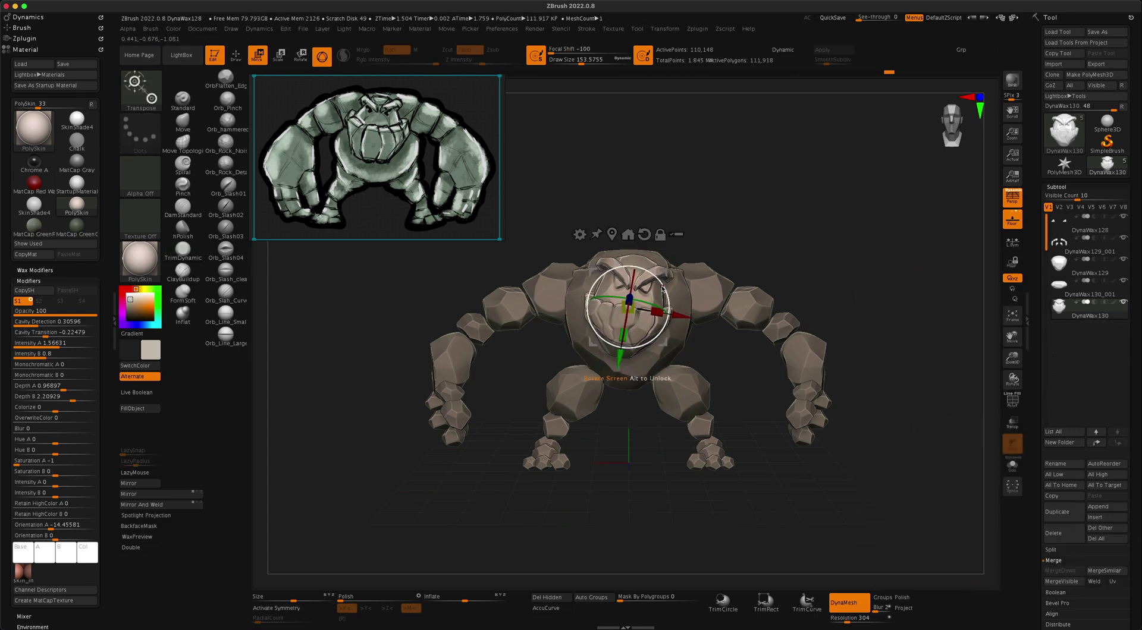
pyautogui.press('q')
pyautogui.click(256, 55)
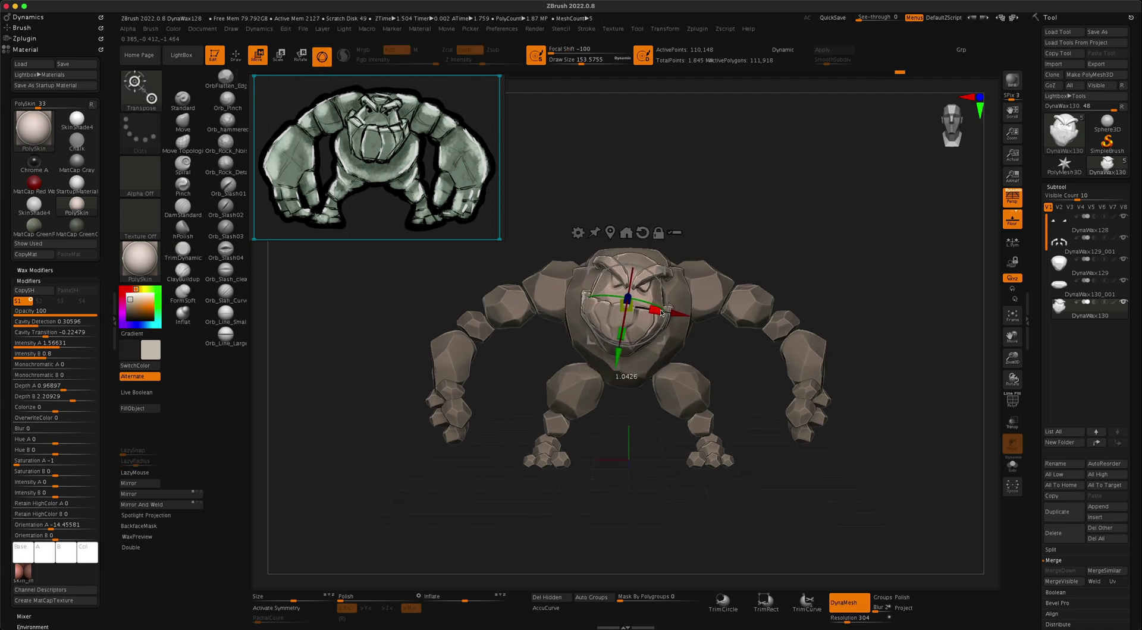
pyautogui.press('q')
pyautogui.moveTo(867, 275)
pyautogui.mouseDown()
pyautogui.moveTo(655, 333)
pyautogui.moveTo(377, 387)
pyautogui.mouseUp()
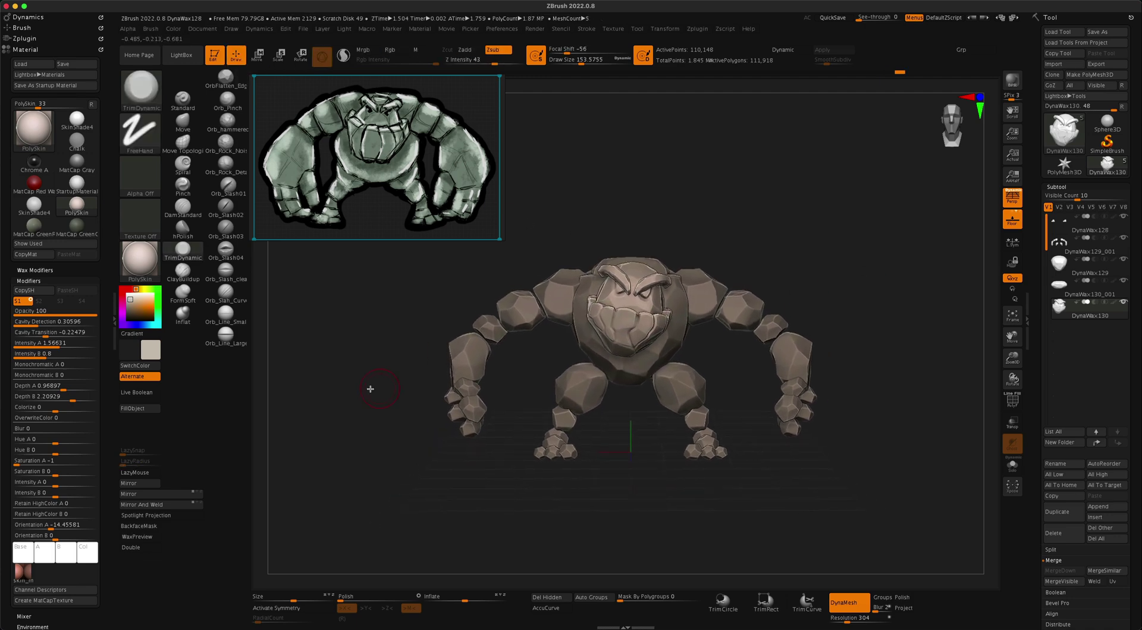
# Tint the PolySkin material grey-green with Hue A at 0.4349 and Saturation A at -0.71597
pyautogui.click(62, 442)
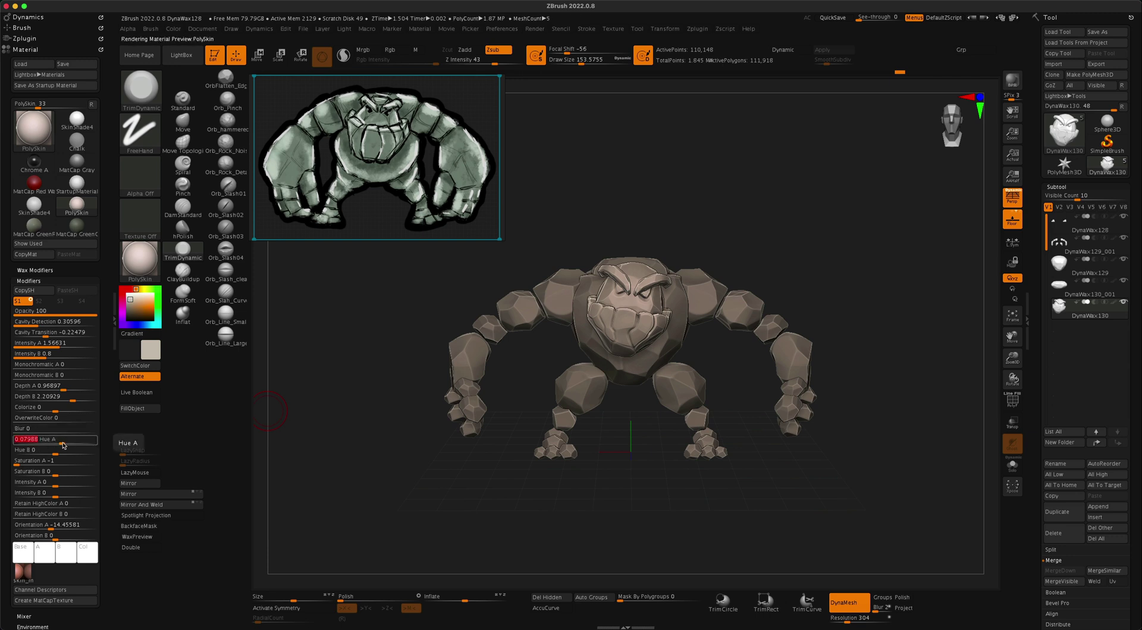
pyautogui.moveTo(69, 444)
pyautogui.mouseDown()
pyautogui.moveTo(26, 465)
pyautogui.moveTo(43, 444)
pyautogui.moveTo(79, 446)
pyautogui.mouseUp()
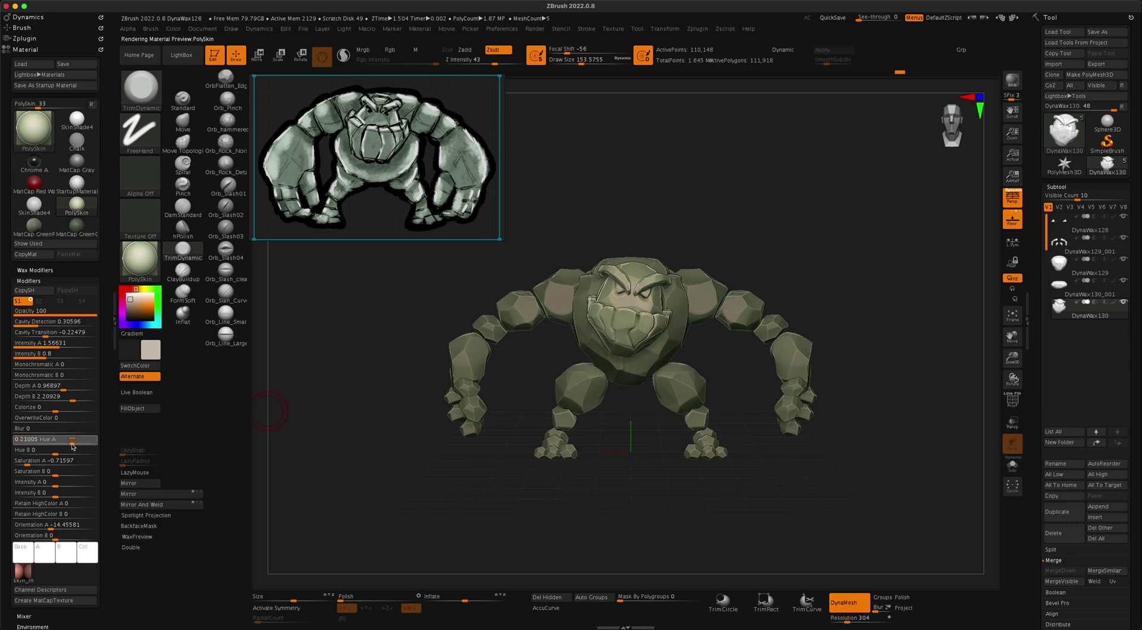
pyautogui.moveTo(729, 556); pyautogui.dragTo(707, 512)
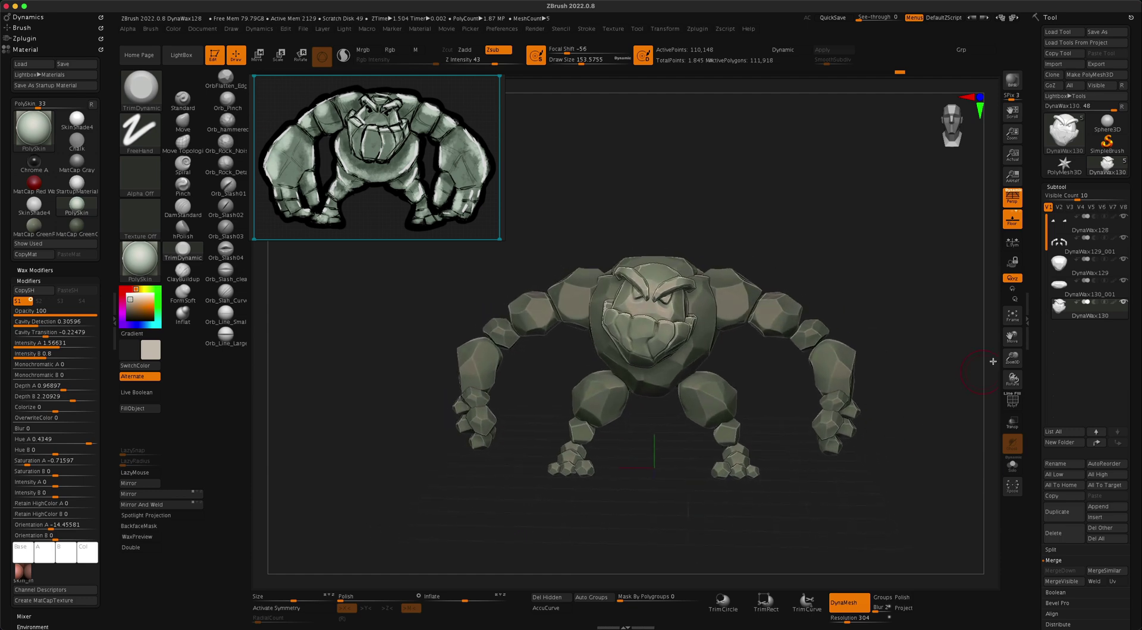
# Save the golem tool to disk, overwriting the existing file
pyautogui.click(1106, 31)
pyautogui.press('Return')
pyautogui.click(597, 316)
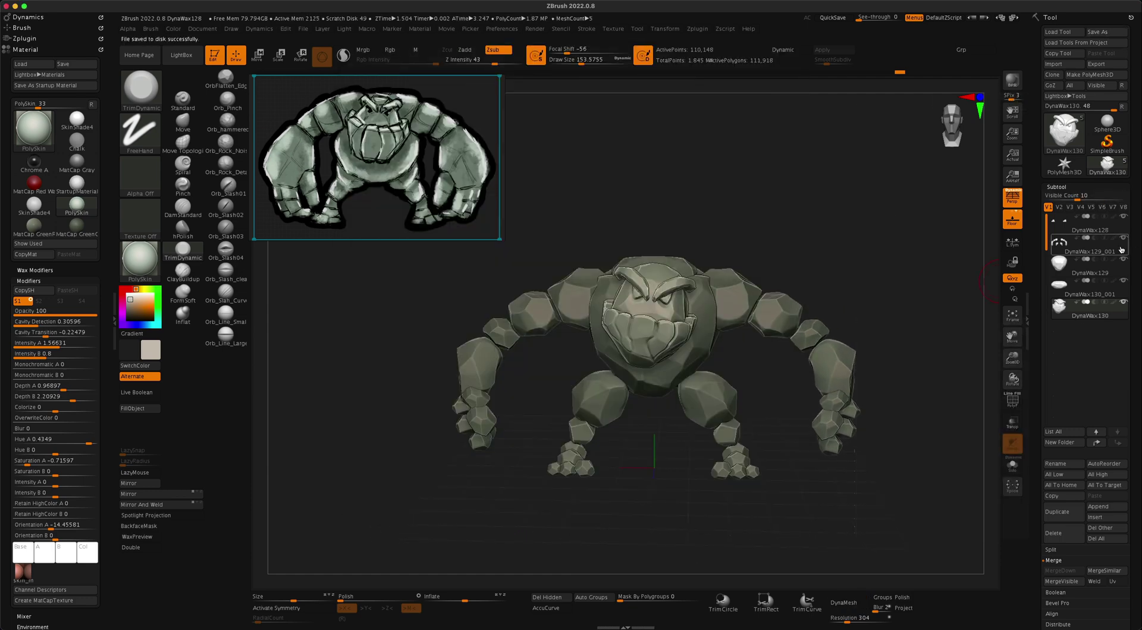
# Broaden the forearms of the arms subtool with the Move brush under X symmetry
pyautogui.click(186, 168)
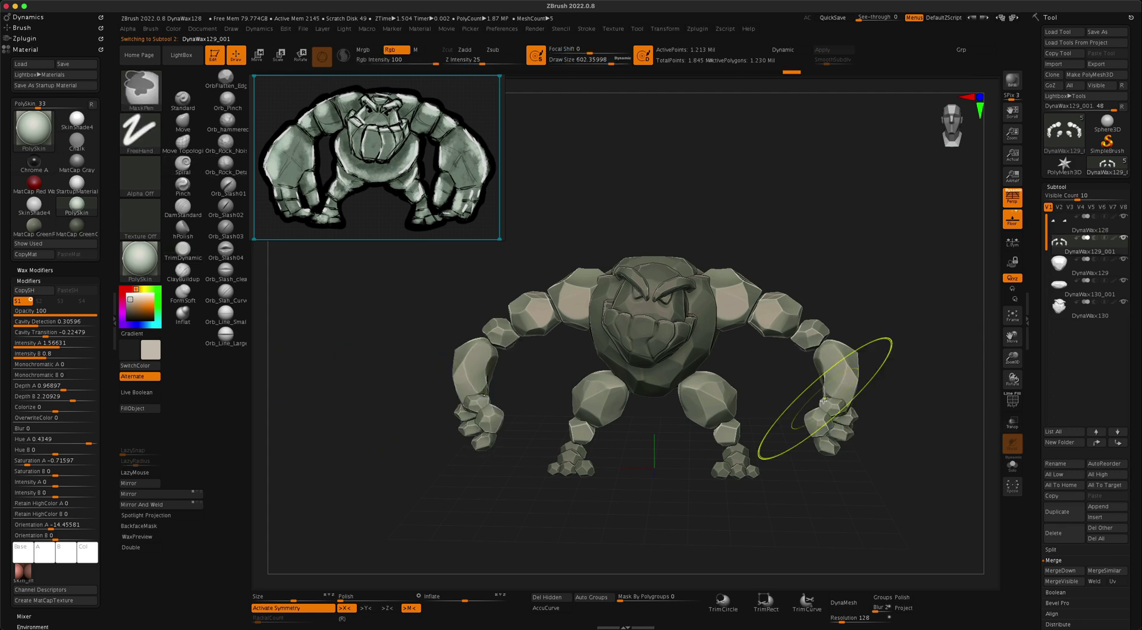
pyautogui.moveTo(837, 439); pyautogui.dragTo(908, 311, button='right')
pyautogui.press('p')
pyautogui.press('b')
pyautogui.press('m')
pyautogui.press('v')
pyautogui.moveTo(823, 446)
pyautogui.keyDown('alt'); pyautogui.mouseDown(button='right')
pyautogui.moveTo(852, 467)
pyautogui.moveTo(642, 439)
pyautogui.moveTo(804, 451)
pyautogui.moveTo(765, 387)
pyautogui.moveTo(774, 416)
pyautogui.moveTo(878, 443)
pyautogui.mouseUp(button='right'); pyautogui.keyUp('alt')
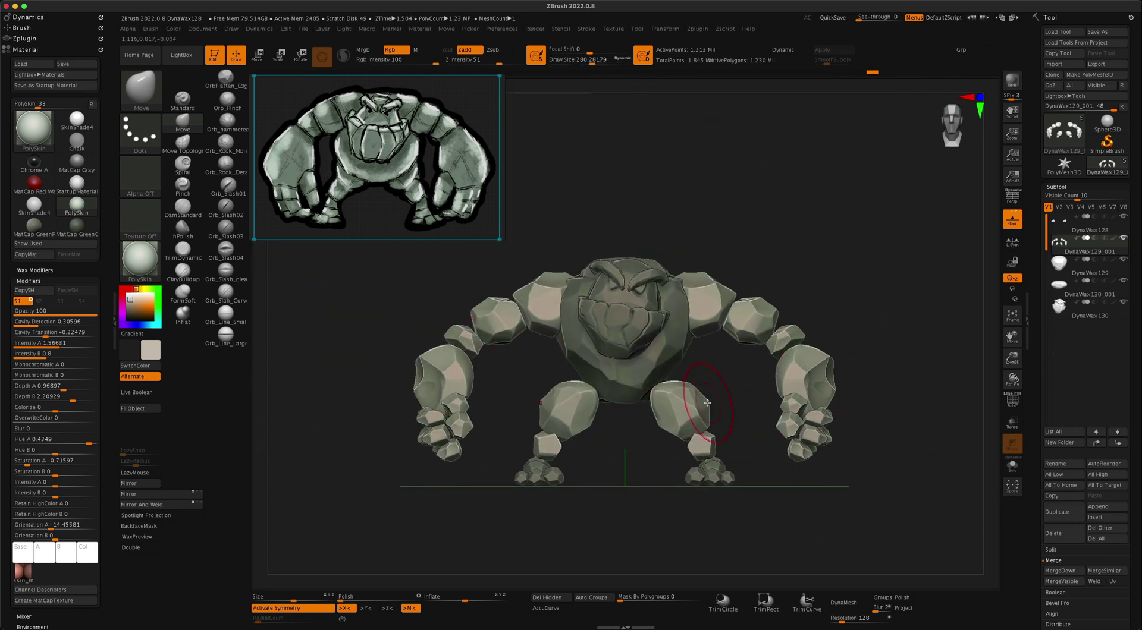
# Refine the shapes of the thighs, torso and upper back boulder with the Move brush
pyautogui.moveTo(674, 436)
pyautogui.mouseDown(button='right')
pyautogui.moveTo(668, 505)
pyautogui.moveTo(421, 395)
pyautogui.moveTo(544, 415)
pyautogui.moveTo(510, 388)
pyautogui.moveTo(490, 462)
pyautogui.moveTo(656, 449)
pyautogui.moveTo(439, 484)
pyautogui.moveTo(757, 472)
pyautogui.moveTo(891, 495)
pyautogui.mouseUp(button='right')
pyautogui.press('p')
pyautogui.moveTo(934, 387); pyautogui.dragTo(522, 396, button='right')
pyautogui.keyDown('alt'); pyautogui.click(607, 373); pyautogui.keyUp('alt')
pyautogui.keyDown('alt'); pyautogui.moveTo(755, 454); pyautogui.dragTo(668, 515, button='right'); pyautogui.keyUp('alt')
pyautogui.click(1123, 272)
pyautogui.click(1122, 289)
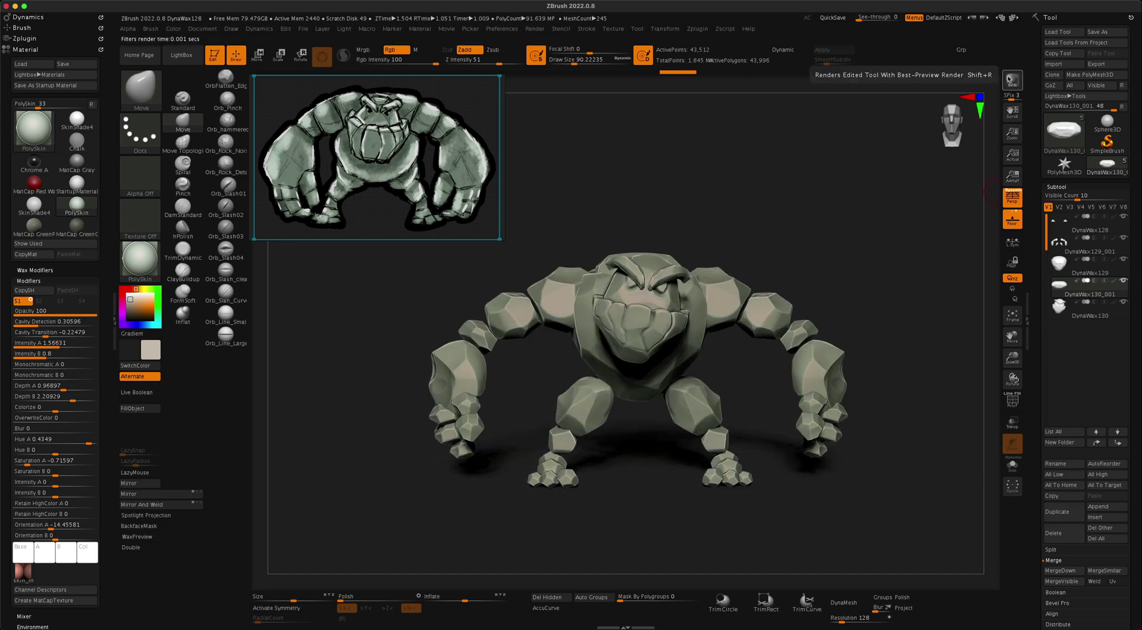
# Adjust the BPR Filters so the golem's render has brighter facets and stronger contrast
pyautogui.click(537, 30)
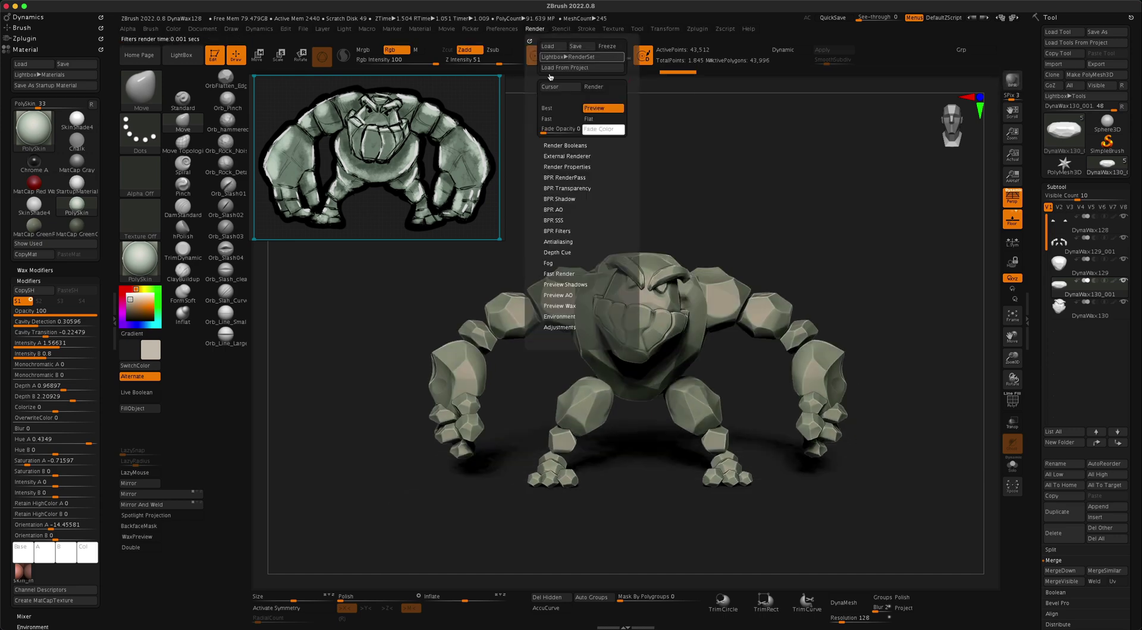
pyautogui.click(565, 231)
pyautogui.click(571, 315)
pyautogui.click(600, 315)
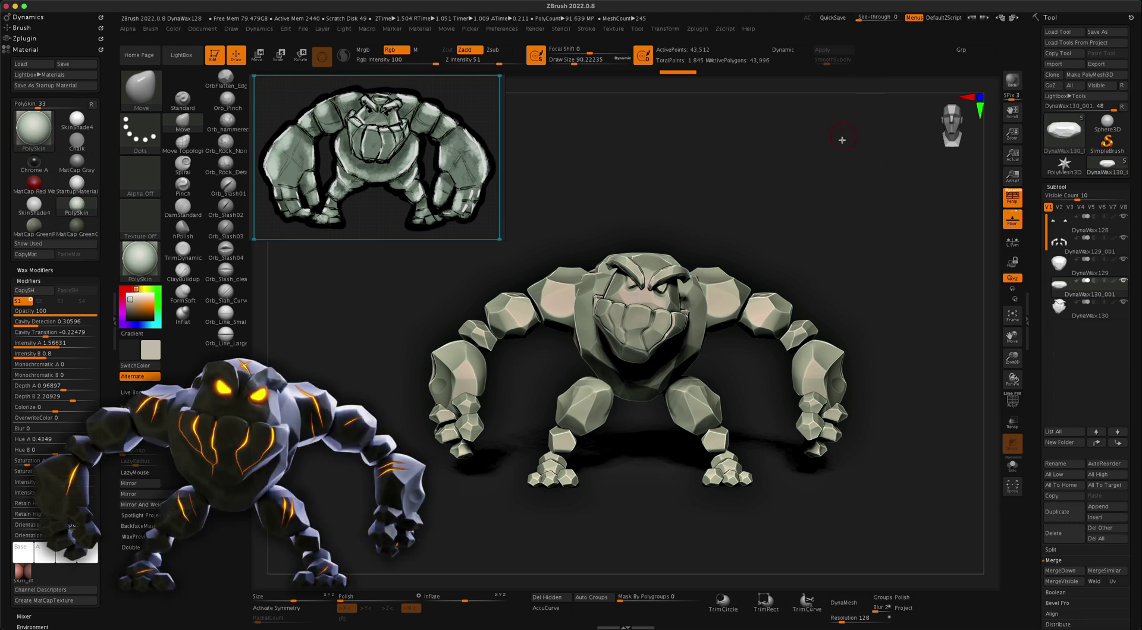
# Reshape the brow on the head subtool with the Move Topological brush at a draw size of about 65
pyautogui.click(1093, 311)
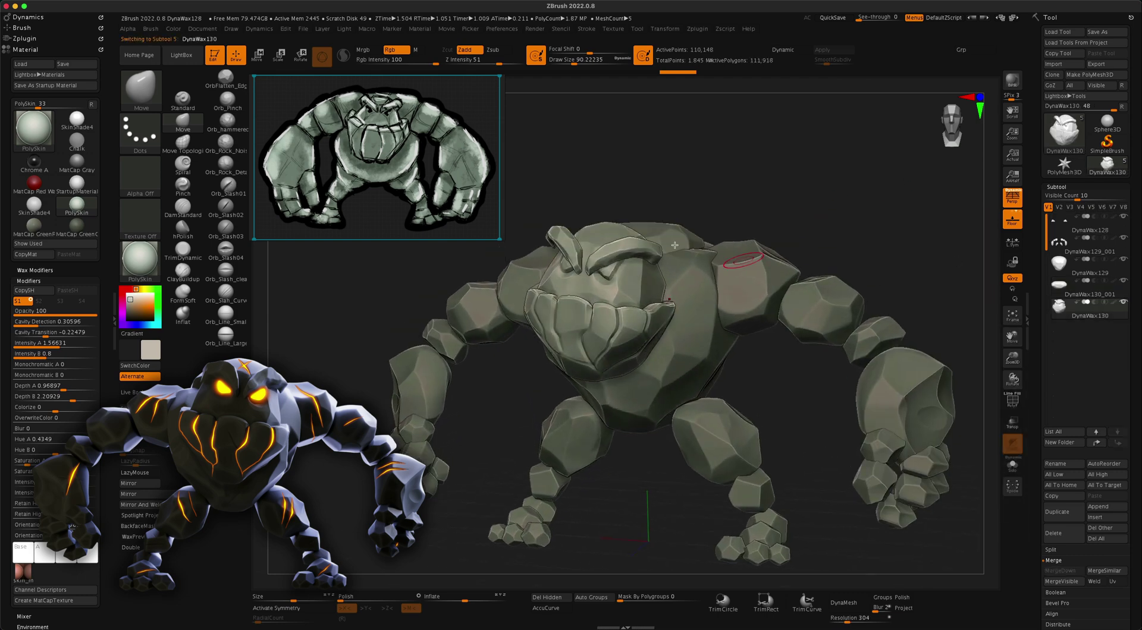
pyautogui.press('b')
pyautogui.press('m')
pyautogui.press('t')
pyautogui.press('[')
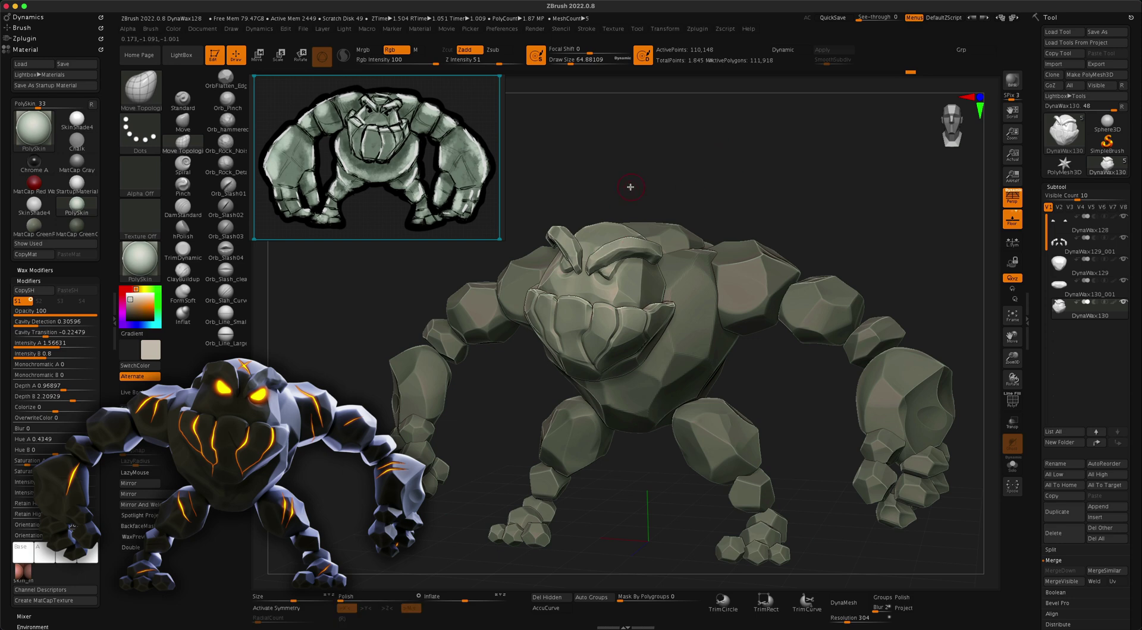
pyautogui.moveTo(617, 225)
pyautogui.mouseDown()
pyautogui.moveTo(644, 178)
pyautogui.moveTo(627, 187)
pyautogui.moveTo(625, 209)
pyautogui.moveTo(541, 255)
pyautogui.moveTo(663, 204)
pyautogui.moveTo(613, 275)
pyautogui.moveTo(665, 286)
pyautogui.moveTo(554, 212)
pyautogui.moveTo(602, 255)
pyautogui.moveTo(752, 237)
pyautogui.moveTo(811, 266)
pyautogui.moveTo(803, 290)
pyautogui.moveTo(760, 146)
pyautogui.moveTo(785, 174)
pyautogui.moveTo(751, 153)
pyautogui.mouseUp()
# Flatten the brow ridges and forehead with TrimDynamic at a draw size of about 44
pyautogui.press('b')
pyautogui.press('o')
pyautogui.press('f')
pyautogui.press('s')
pyautogui.press('b')
pyautogui.press('t')
pyautogui.press('d')
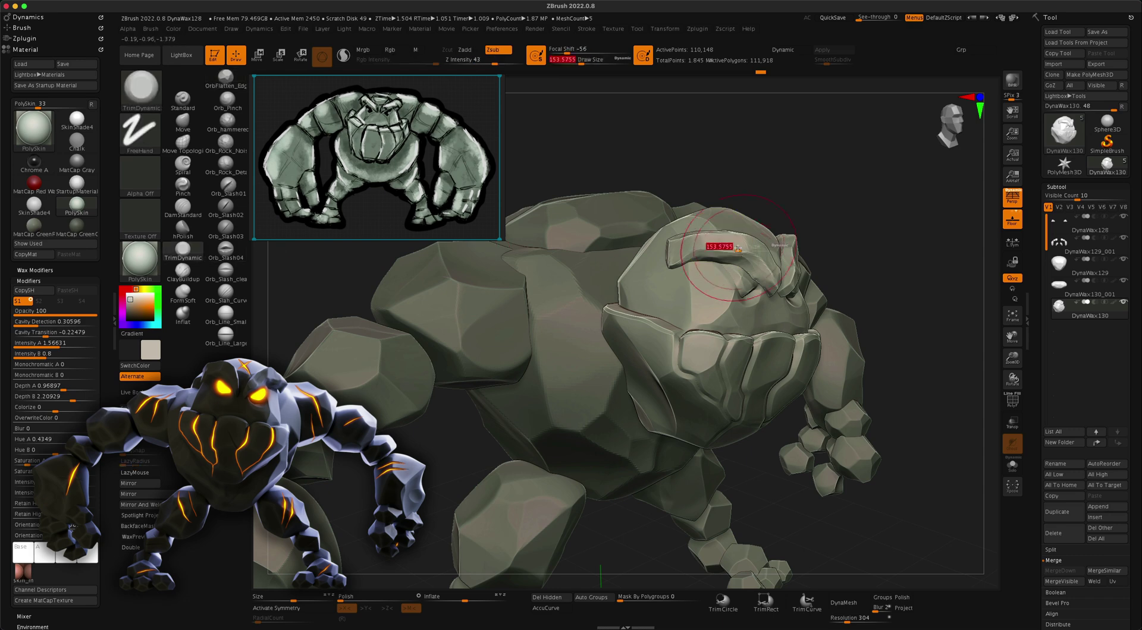
pyautogui.moveTo(731, 243)
pyautogui.mouseDown()
pyautogui.moveTo(677, 251)
pyautogui.moveTo(752, 250)
pyautogui.moveTo(714, 208)
pyautogui.moveTo(671, 295)
pyautogui.moveTo(650, 194)
pyautogui.moveTo(594, 181)
pyautogui.mouseUp()
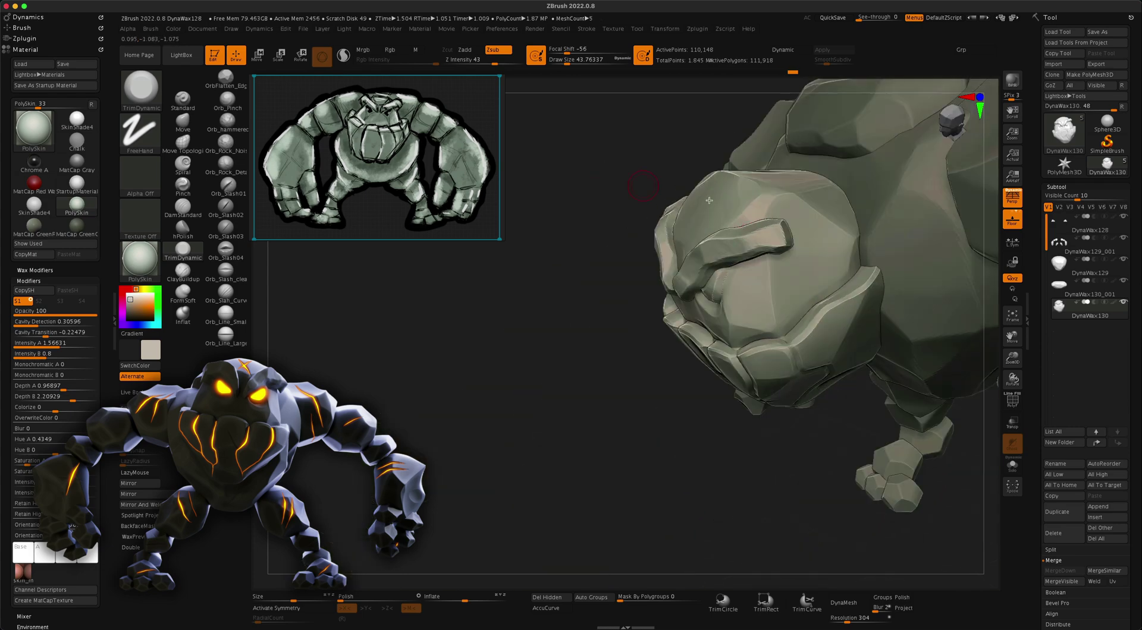
pyautogui.scroll(3, 772, 228)
pyautogui.moveTo(744, 236)
pyautogui.mouseDown()
pyautogui.moveTo(824, 224)
pyautogui.moveTo(785, 232)
pyautogui.moveTo(712, 188)
pyautogui.mouseUp()
pyautogui.scroll(-3, 771, 204)
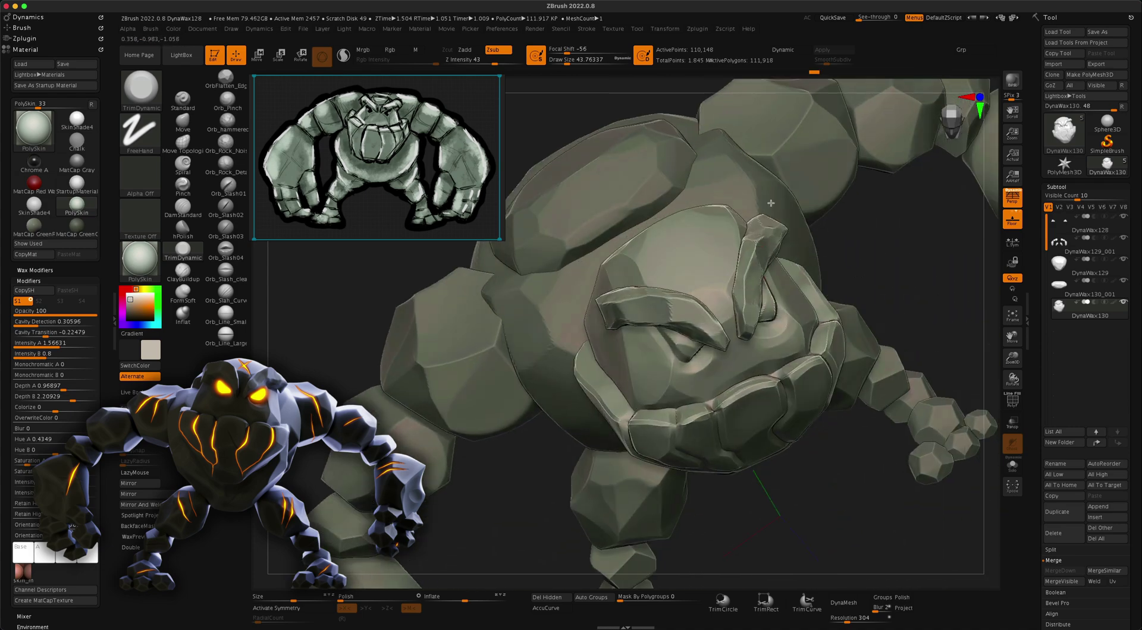
pyautogui.moveTo(770, 277)
pyautogui.mouseDown()
pyautogui.moveTo(867, 224)
pyautogui.moveTo(741, 219)
pyautogui.moveTo(741, 202)
pyautogui.moveTo(932, 481)
pyautogui.mouseUp()
# Frame the whole golem from the front and render it with BPR
pyautogui.scroll(-5, 834, 339)
pyautogui.scroll(2, 854, 323)
pyautogui.moveTo(854, 324); pyautogui.dragTo(867, 319)
pyautogui.hotkey('shift', 'r')
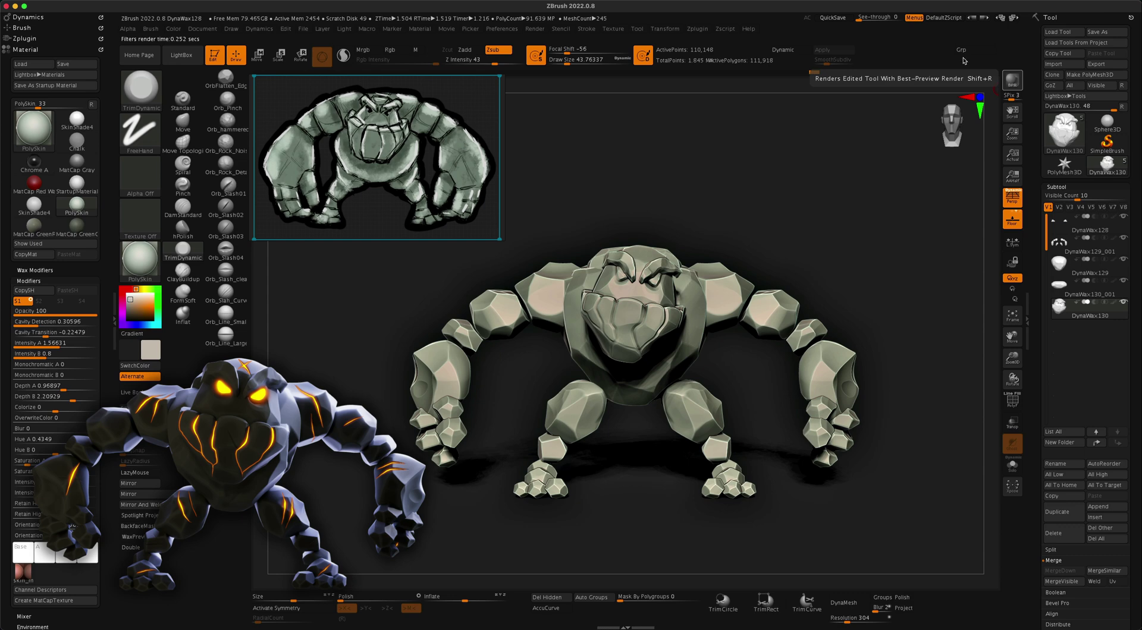